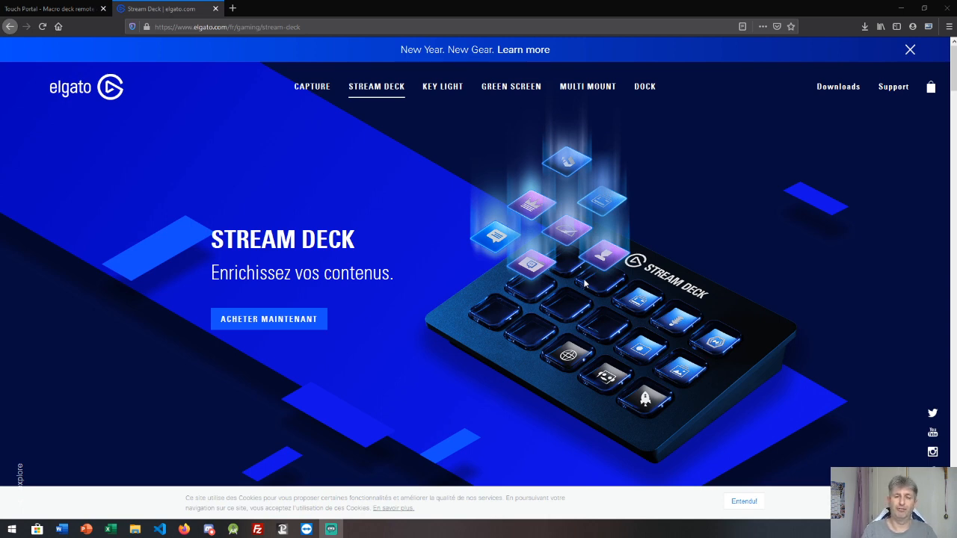
# - Look through the Elgato Stream Deck product page and its purchase offer, and close the page
pyautogui.scroll(-1, 603, 202)
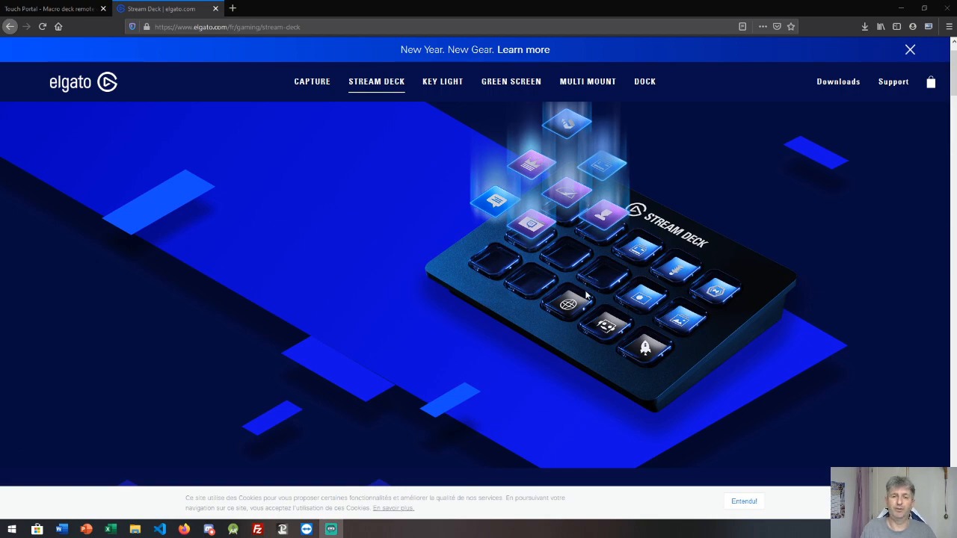
pyautogui.scroll(-10, 523, 275)
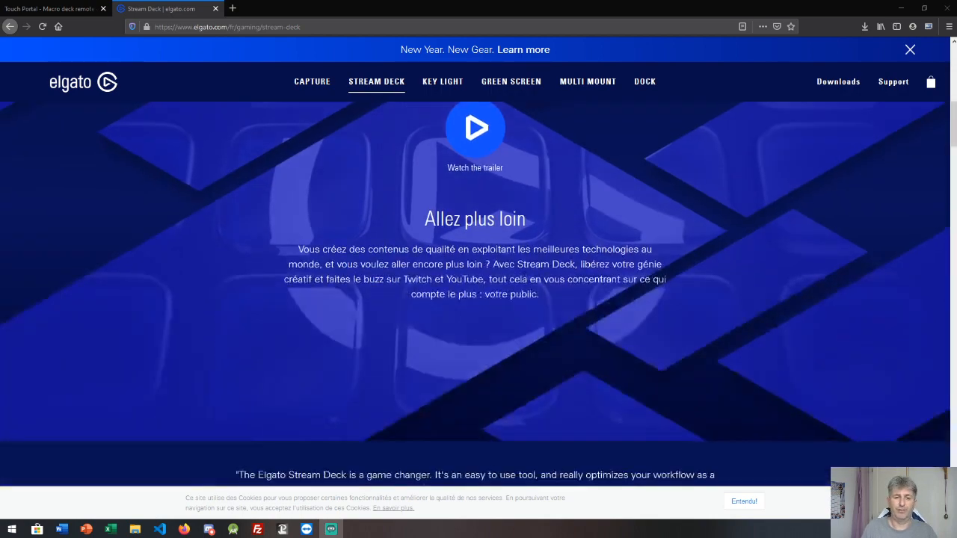
pyautogui.scroll(-3, 523, 277)
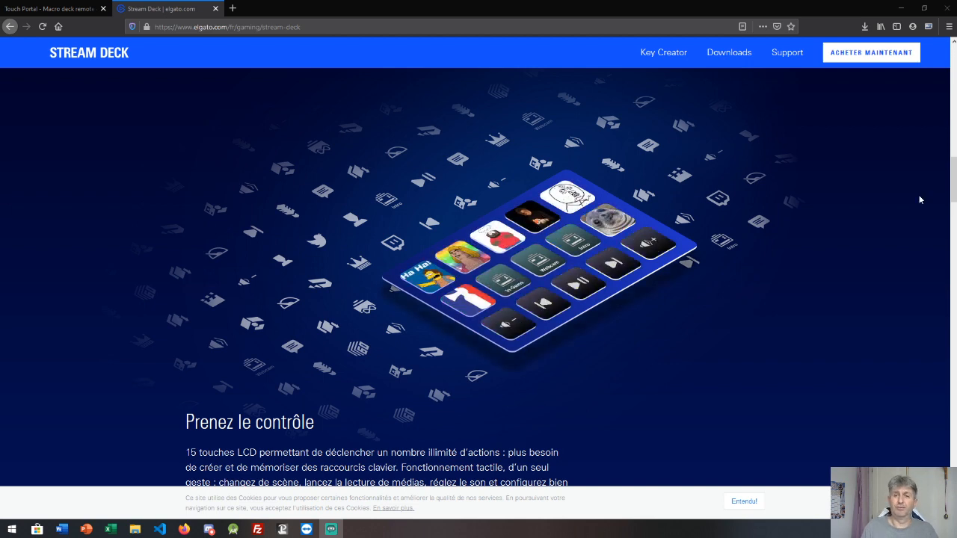
pyautogui.click(842, 50)
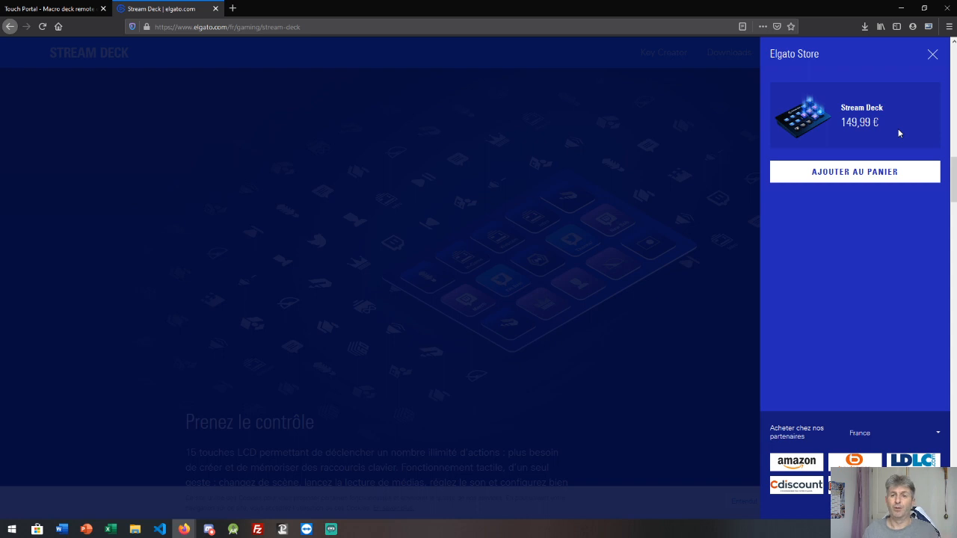
pyautogui.click(215, 9)
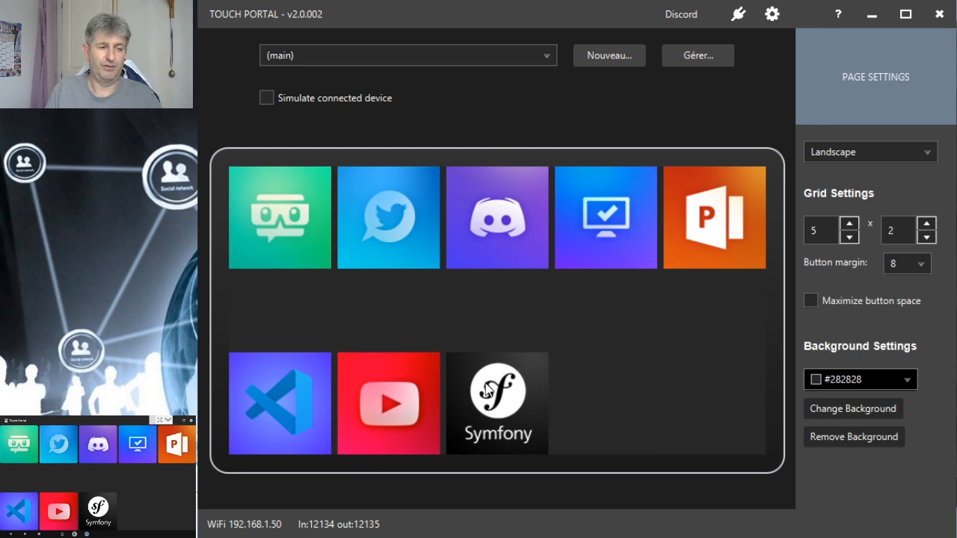
# - Try moving the Symfony button to the last slot of the second row and put it back beside YouTube
pyautogui.moveTo(474, 415); pyautogui.dragTo(687, 403)
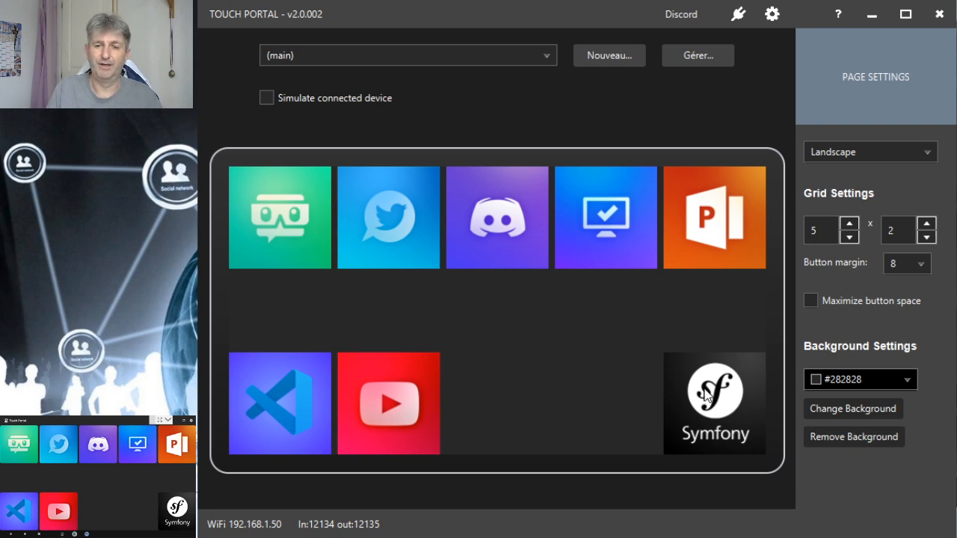
pyautogui.moveTo(707, 396); pyautogui.dragTo(500, 396)
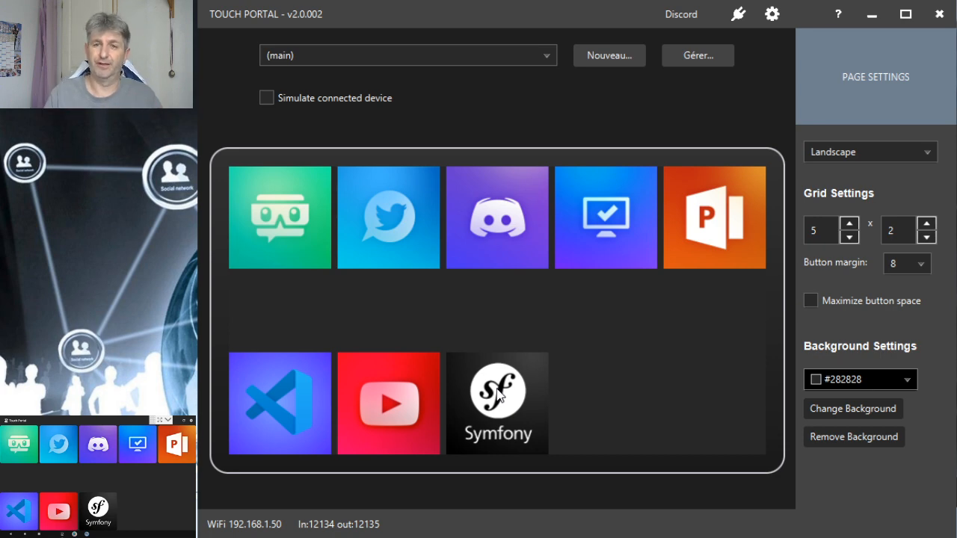
# - Create a new page named Tutoriel in Touch Portal and check the list of pages
pyautogui.click(611, 63)
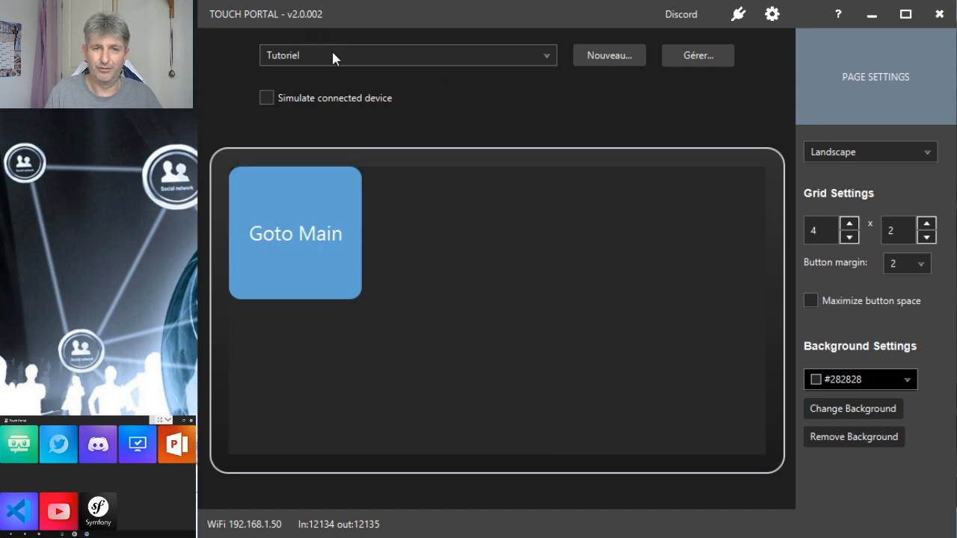
pyautogui.click(333, 58)
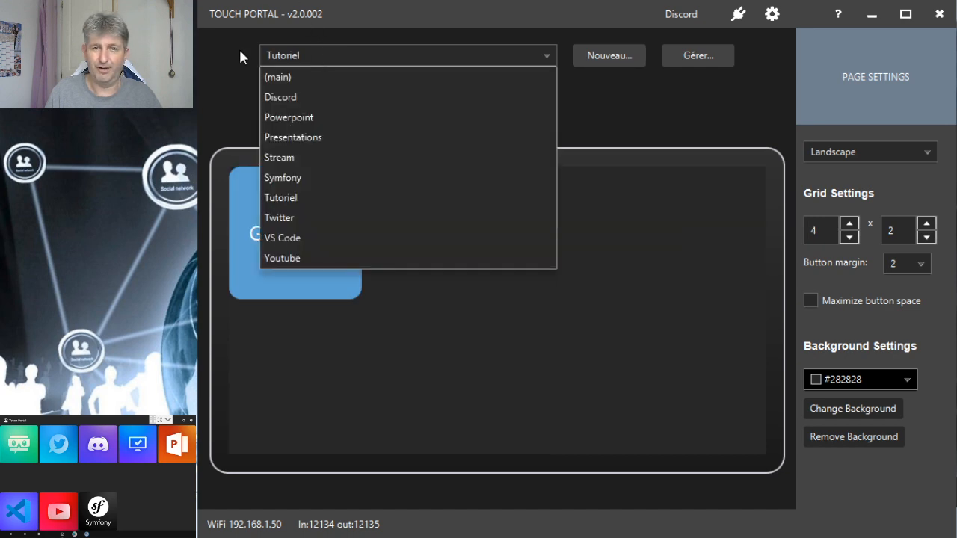
pyautogui.click(321, 56)
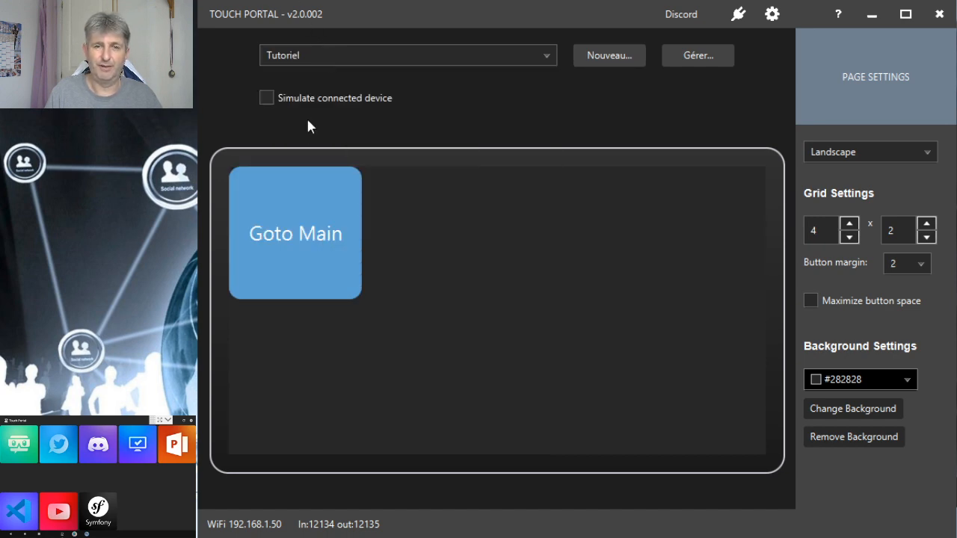
# - Inspect the action and settings of the Goto Main button on the Tutoriel page and close its editor without changes
pyautogui.click(294, 228)
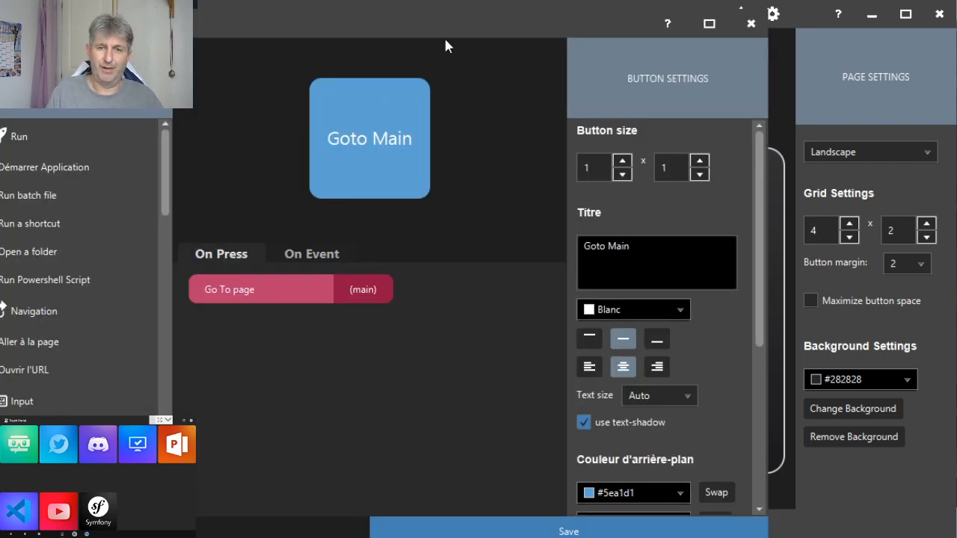
pyautogui.moveTo(452, 23); pyautogui.dragTo(683, 101)
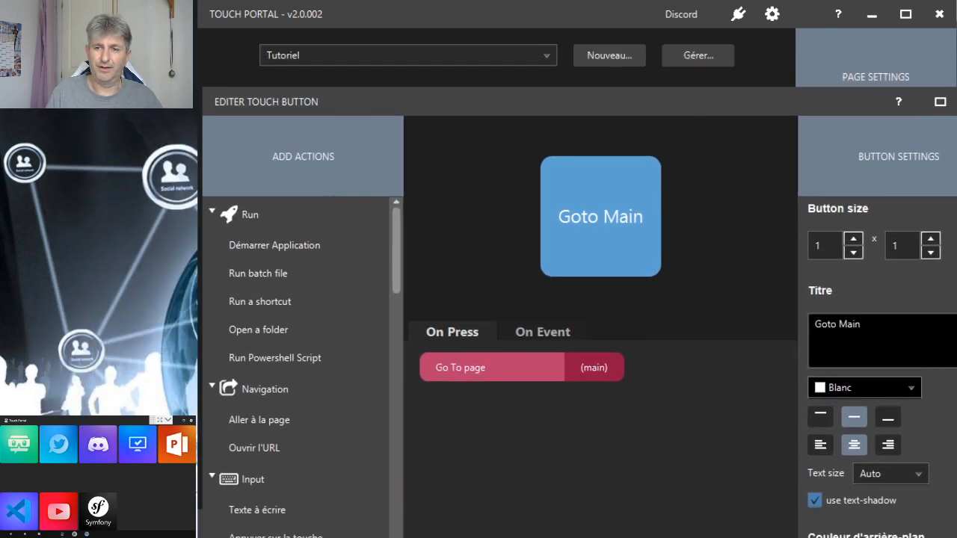
pyautogui.press('Escape')
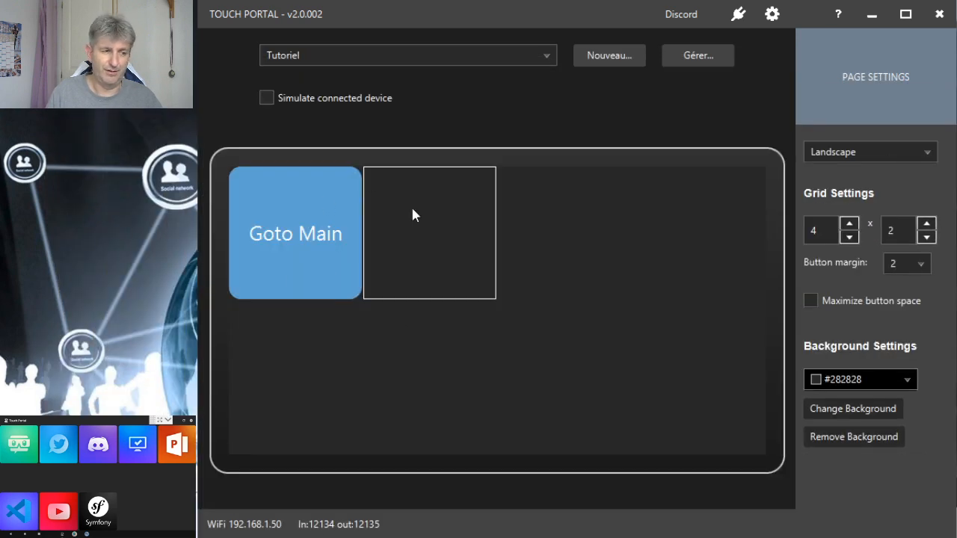
pyautogui.click(306, 231)
pyautogui.moveTo(500, 13); pyautogui.dragTo(710, 17)
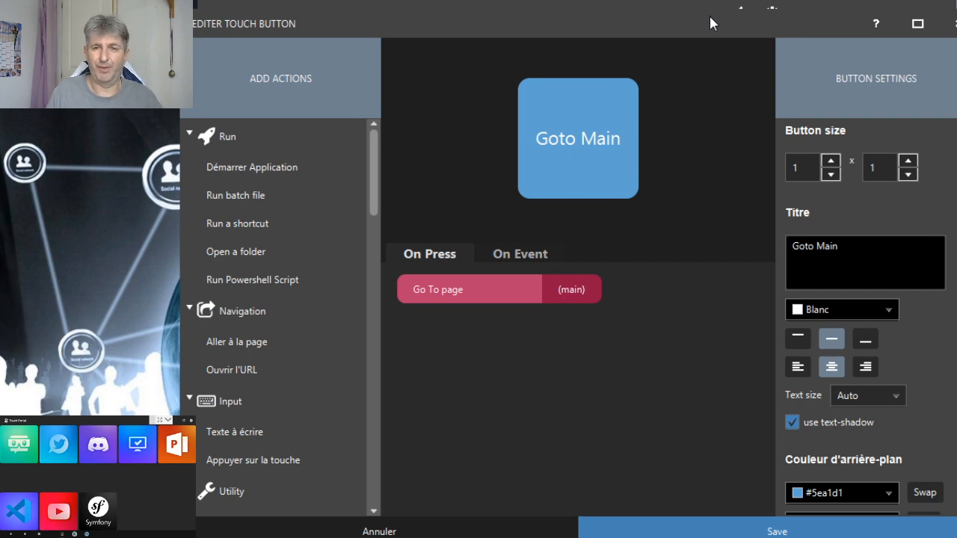
pyautogui.moveTo(710, 23)
pyautogui.mouseDown()
pyautogui.moveTo(769, 22)
pyautogui.moveTo(723, 25)
pyautogui.mouseUp()
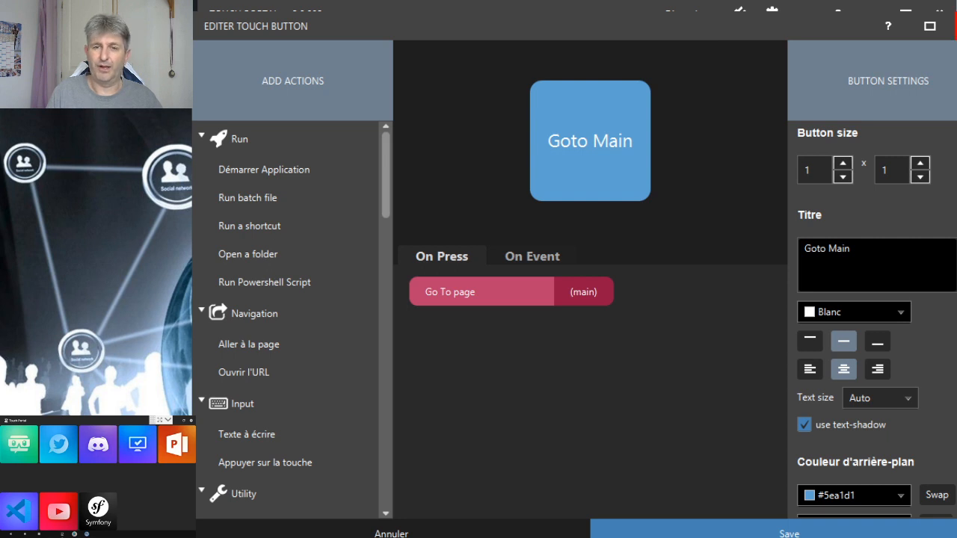
pyautogui.click(955, 25)
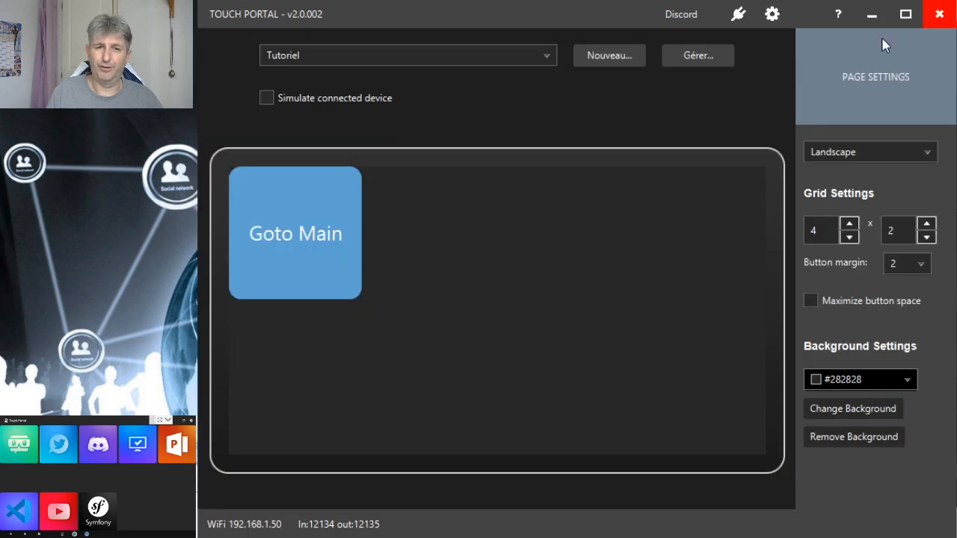
# - Switch to the (main) page and open the editor for a new button in the last slot of the second row
pyautogui.click(291, 54)
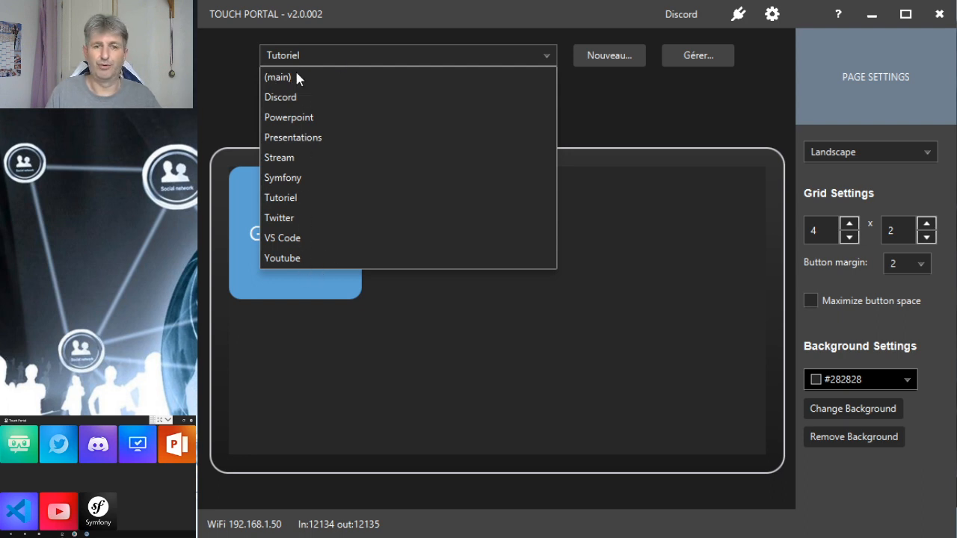
pyautogui.click(270, 83)
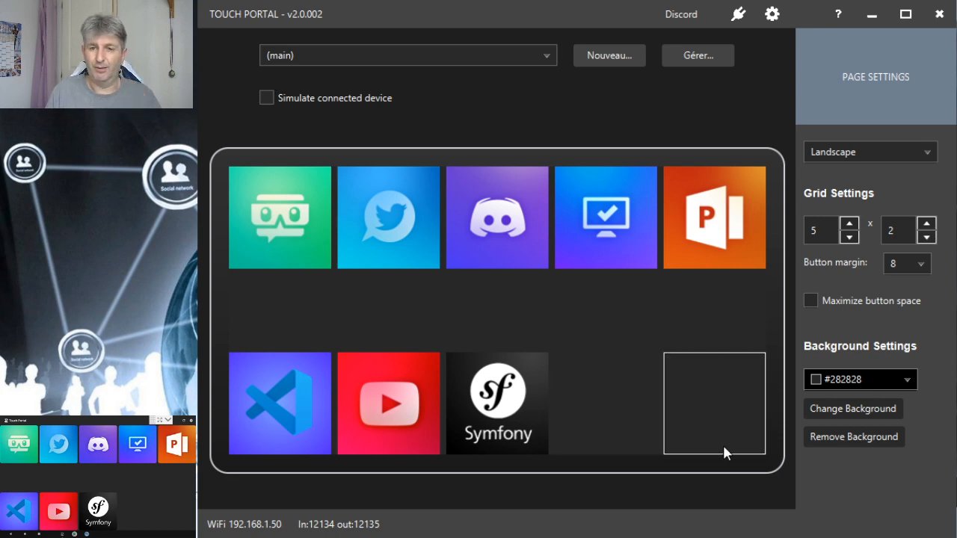
pyautogui.click(713, 397)
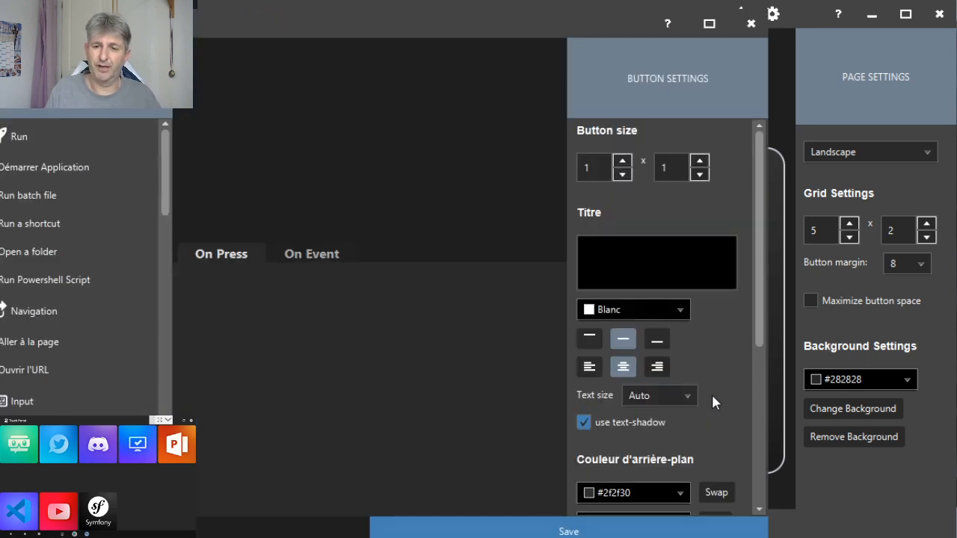
pyautogui.moveTo(461, 9); pyautogui.dragTo(663, 8)
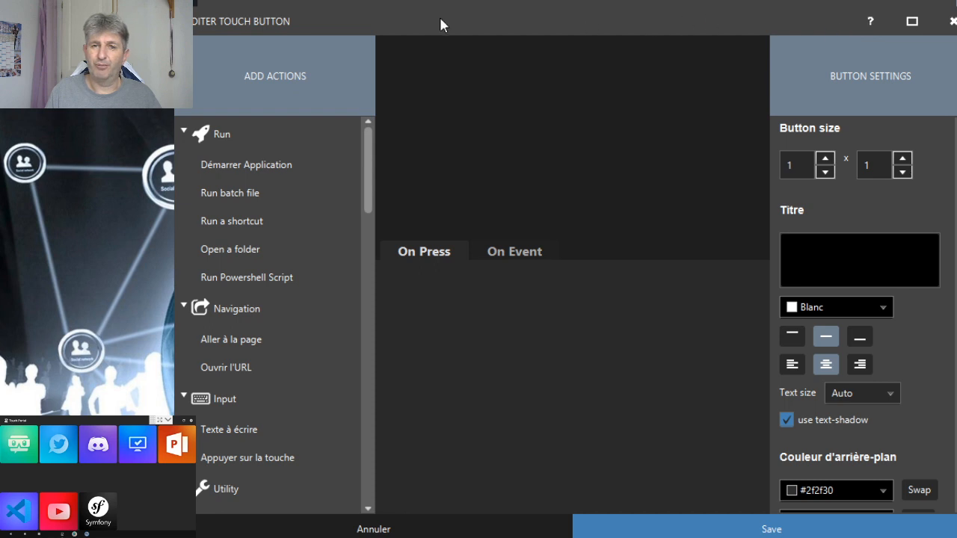
pyautogui.moveTo(439, 24); pyautogui.dragTo(470, 24)
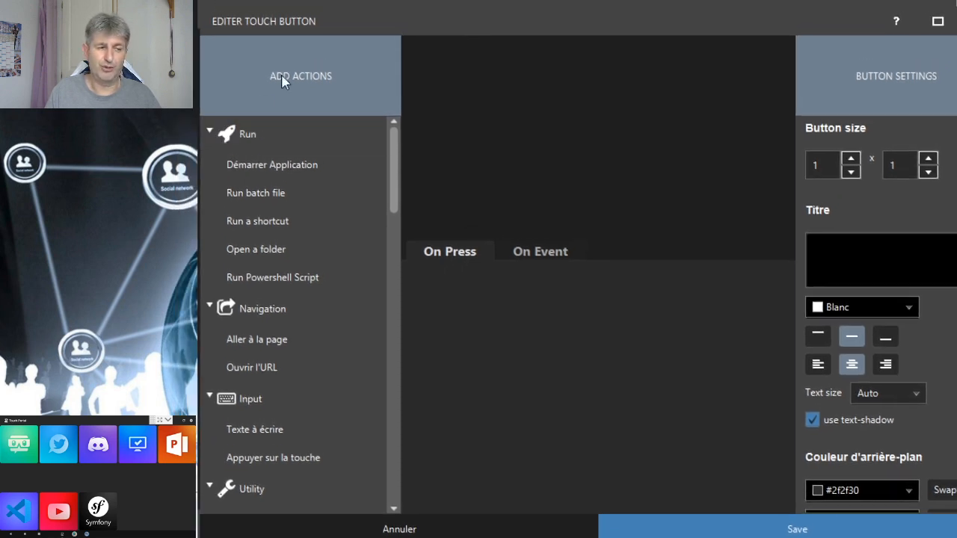
# - Examine the On Press and On Event action areas and the full list of actions available for the button
pyautogui.click(521, 253)
pyautogui.click(432, 252)
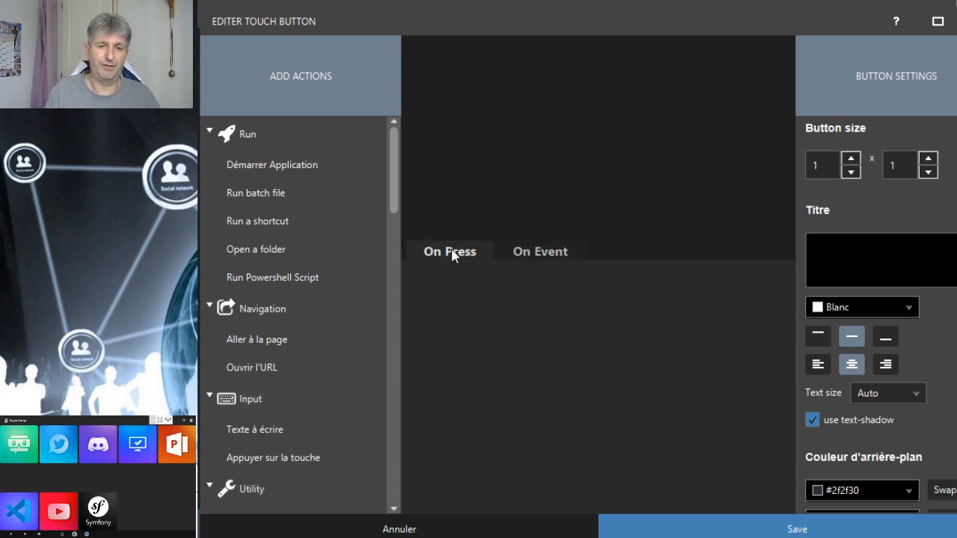
pyautogui.click(558, 254)
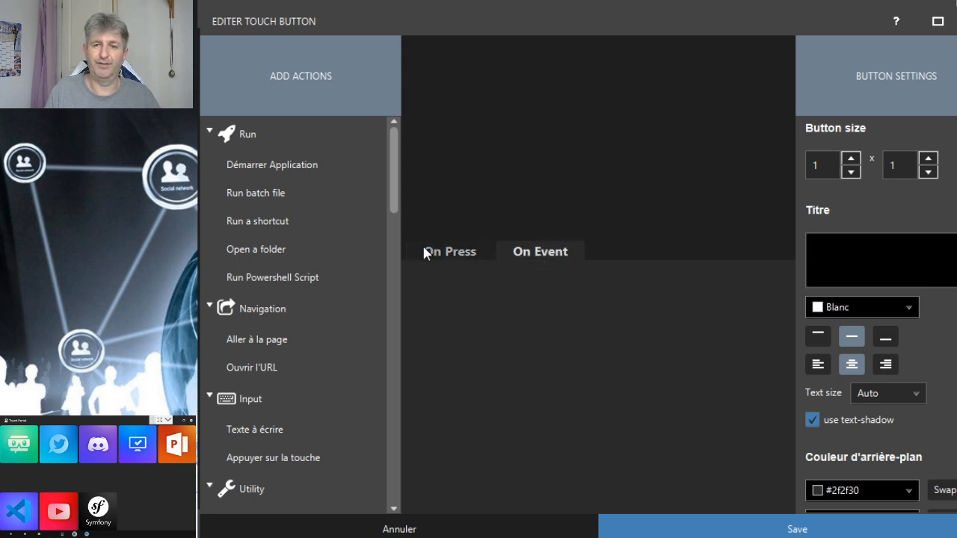
pyautogui.click(450, 251)
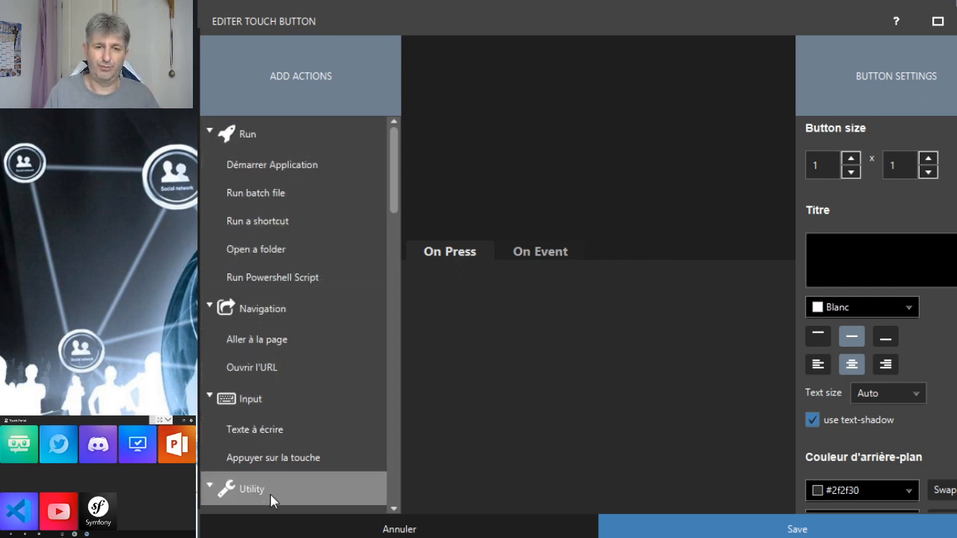
pyautogui.scroll(-5, 263, 322)
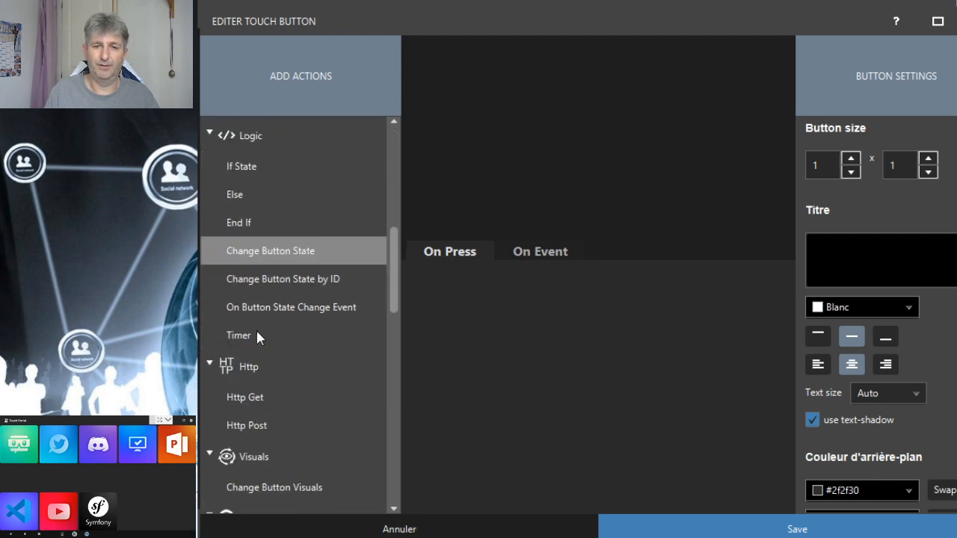
pyautogui.scroll(-15, 262, 336)
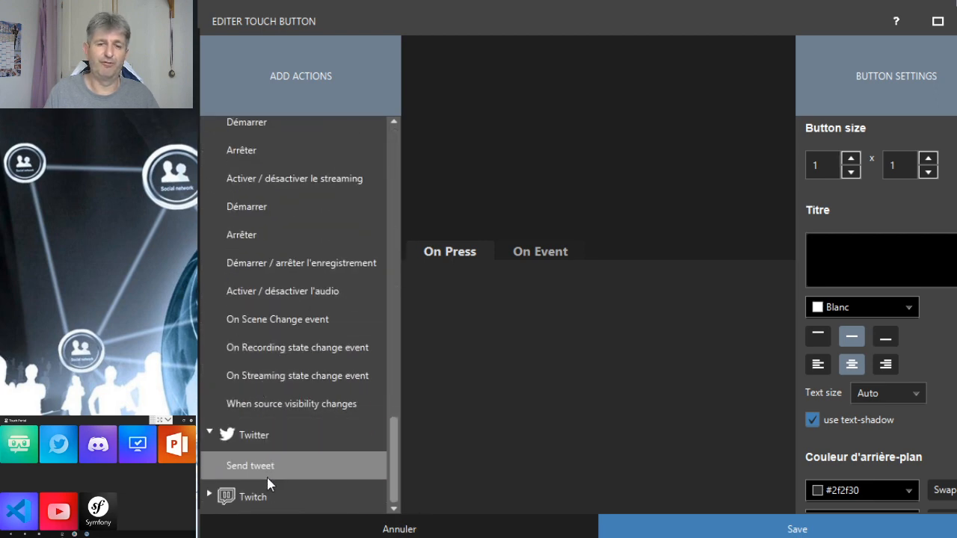
pyautogui.scroll(20, 267, 448)
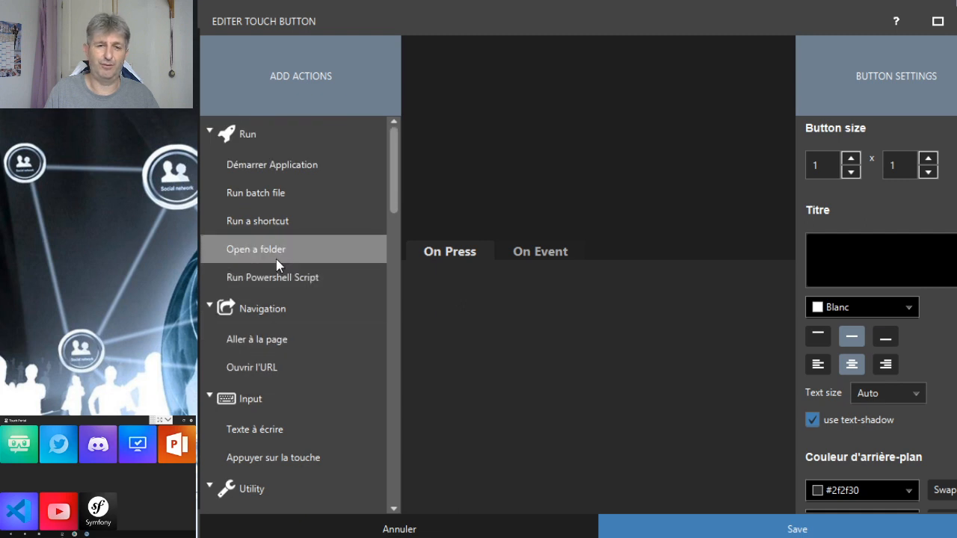
# - Add an "Aller à la page" action to the button's On Press actions with Tutoriel as the target page
pyautogui.doubleClick(294, 337)
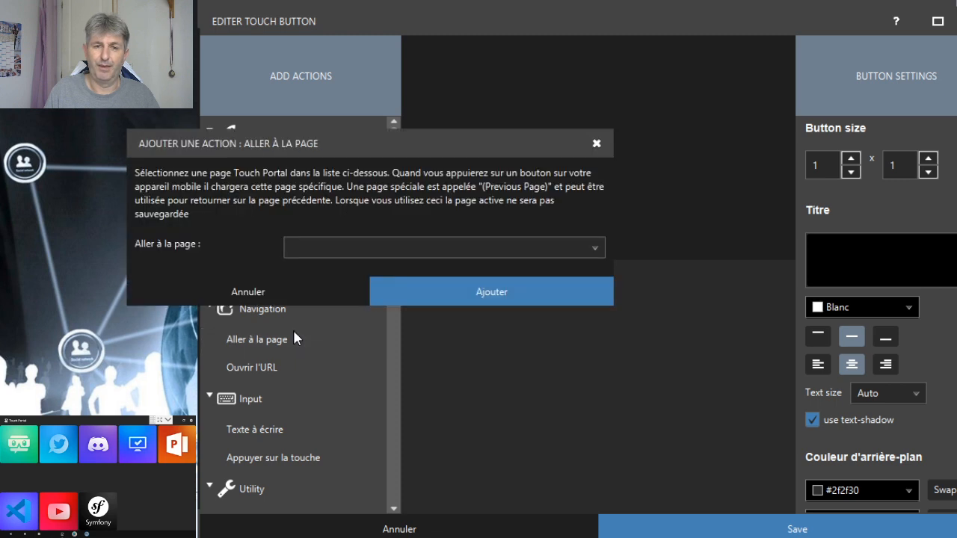
pyautogui.moveTo(431, 142); pyautogui.dragTo(557, 155)
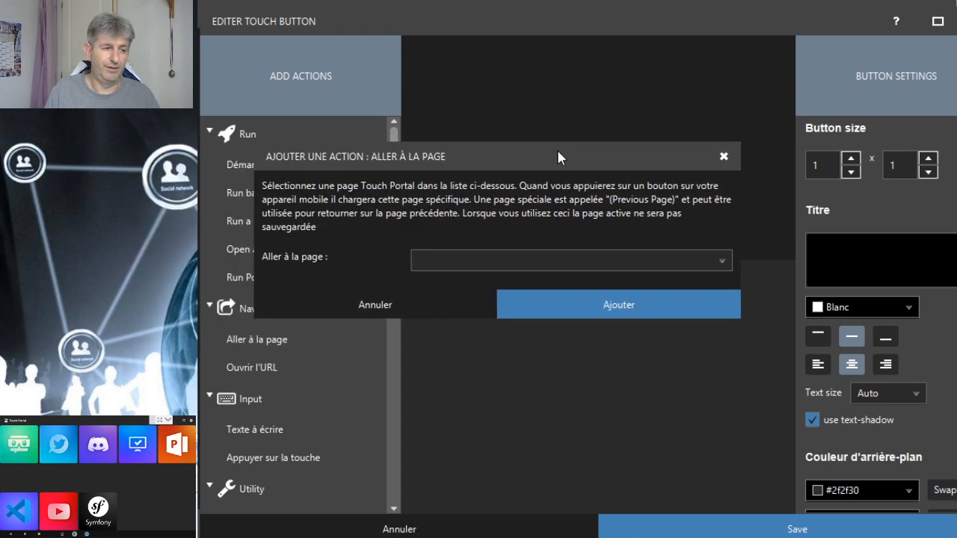
pyautogui.click(548, 260)
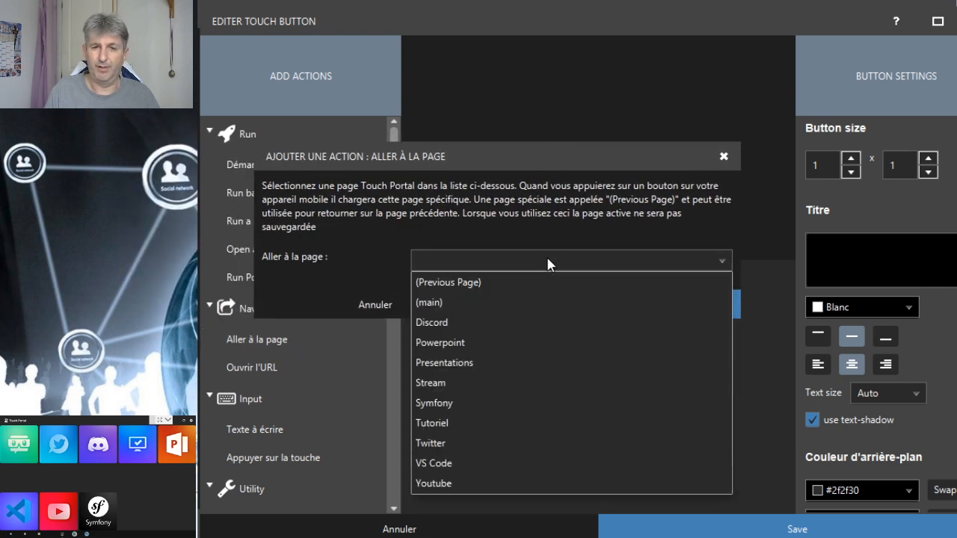
pyautogui.click(430, 420)
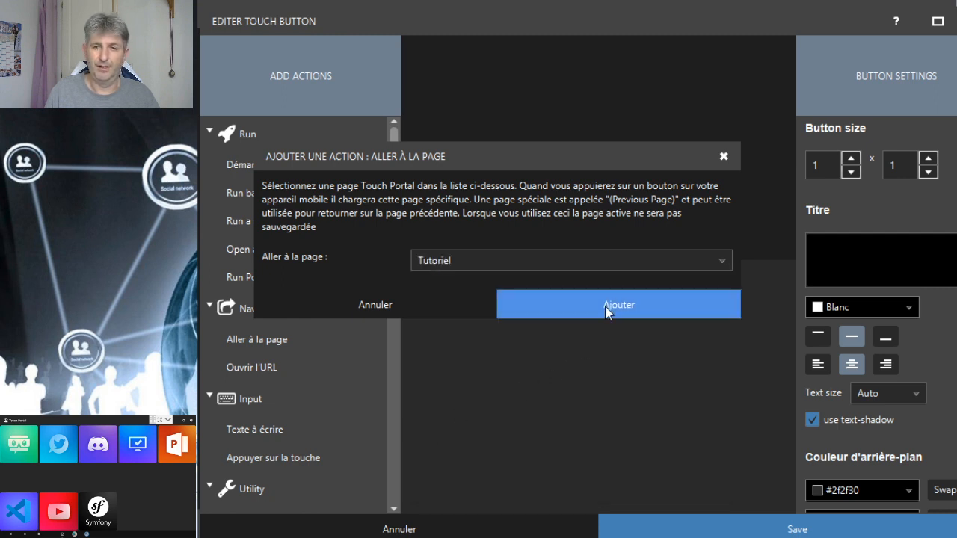
pyautogui.click(568, 304)
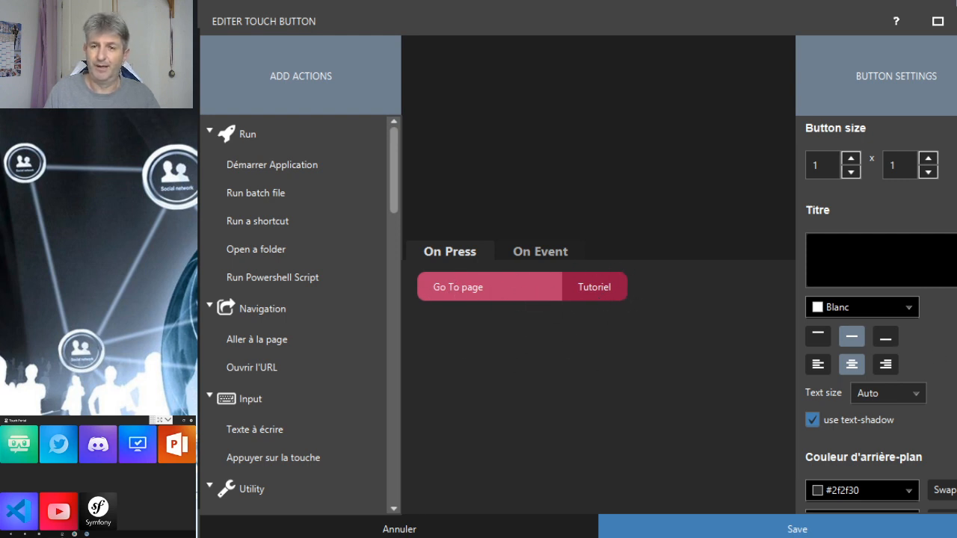
# - Set the new button's title to "Tuto"
pyautogui.click(859, 259)
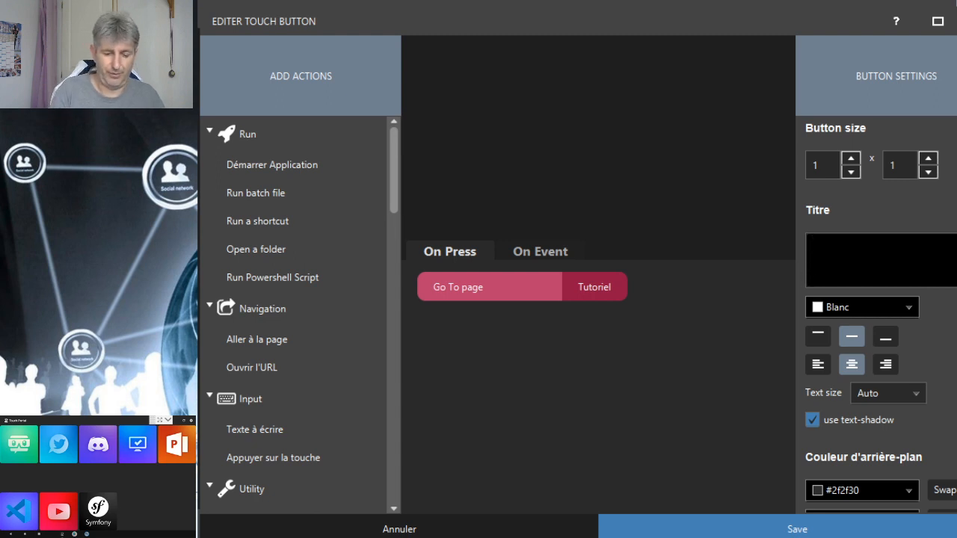
pyautogui.write('Tutos')
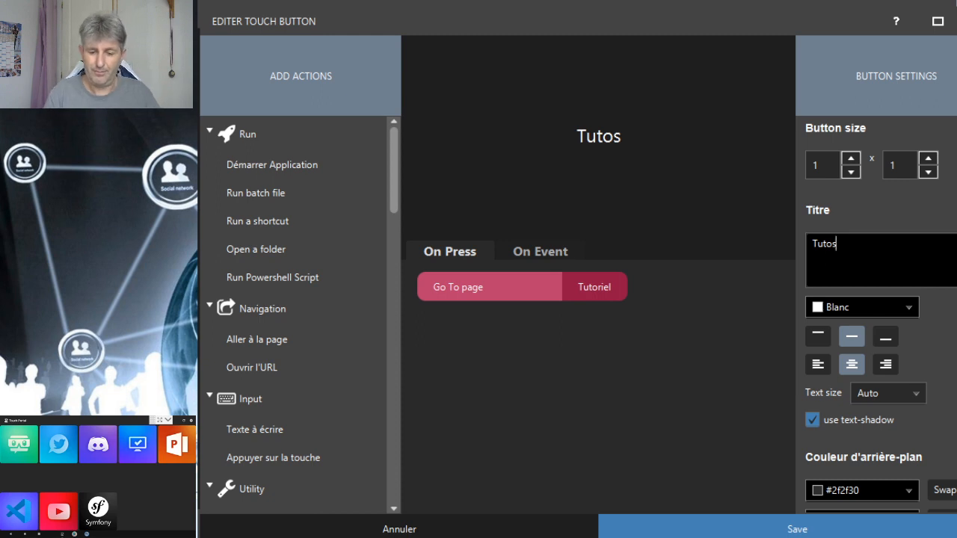
pyautogui.press('BackSpace')
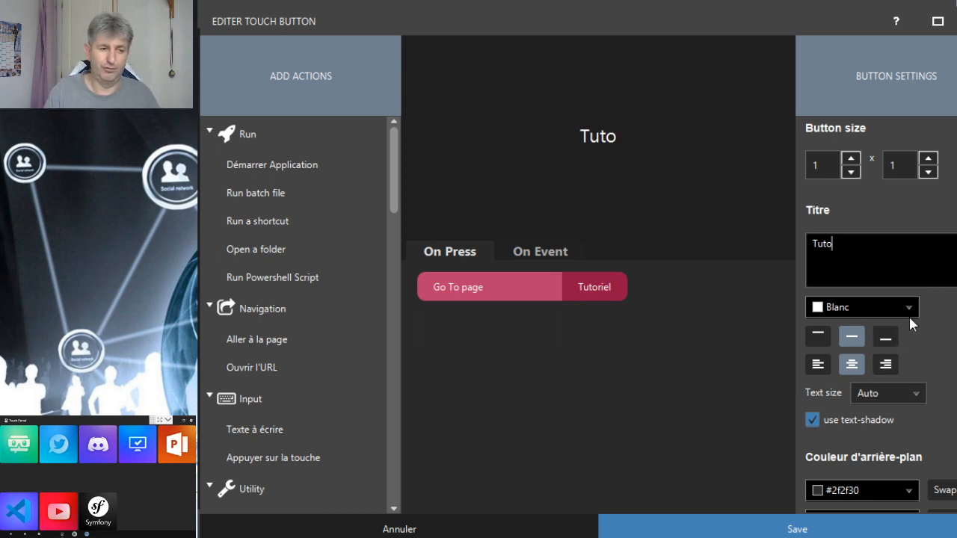
# - Try #cc6633 as the title's text color and set it back to white (Blanc)
pyautogui.click(899, 297)
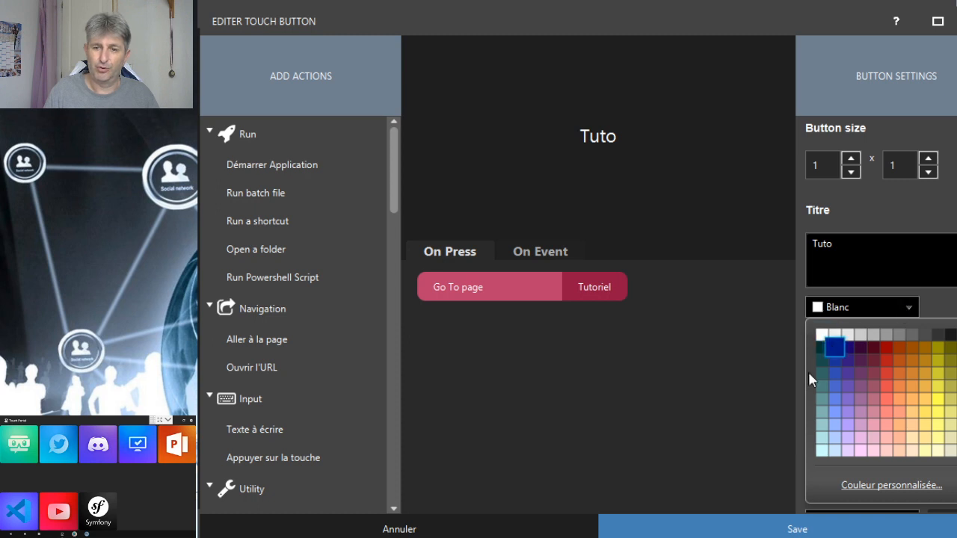
pyautogui.click(902, 368)
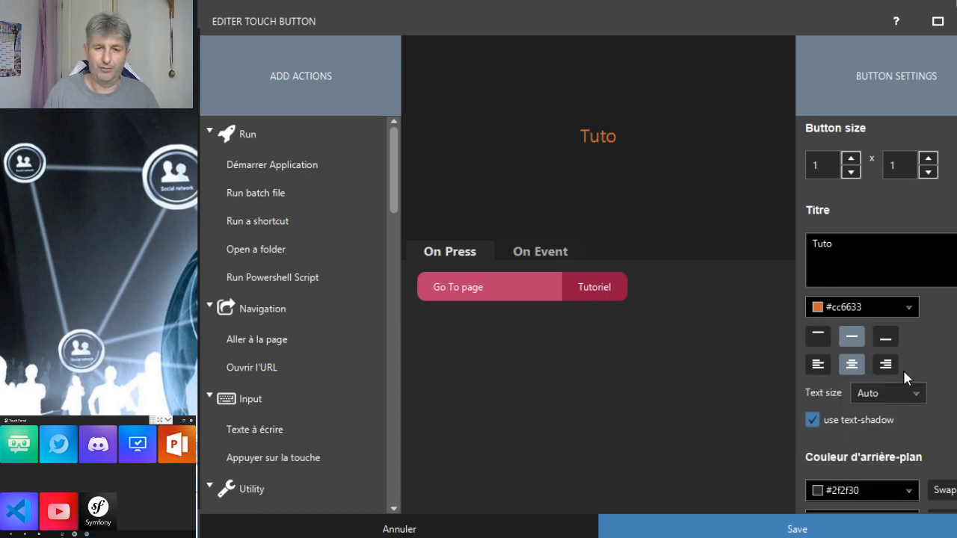
pyautogui.click(867, 302)
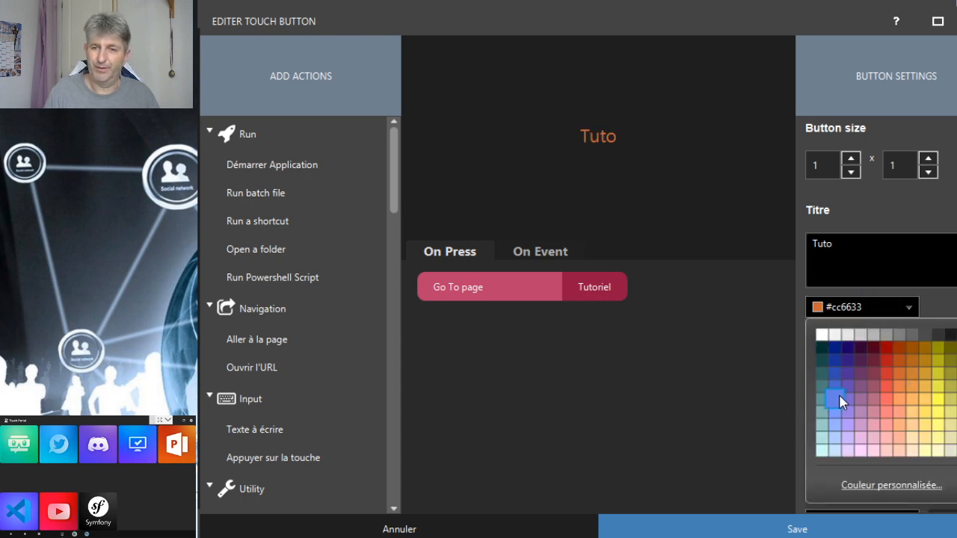
pyautogui.click(820, 334)
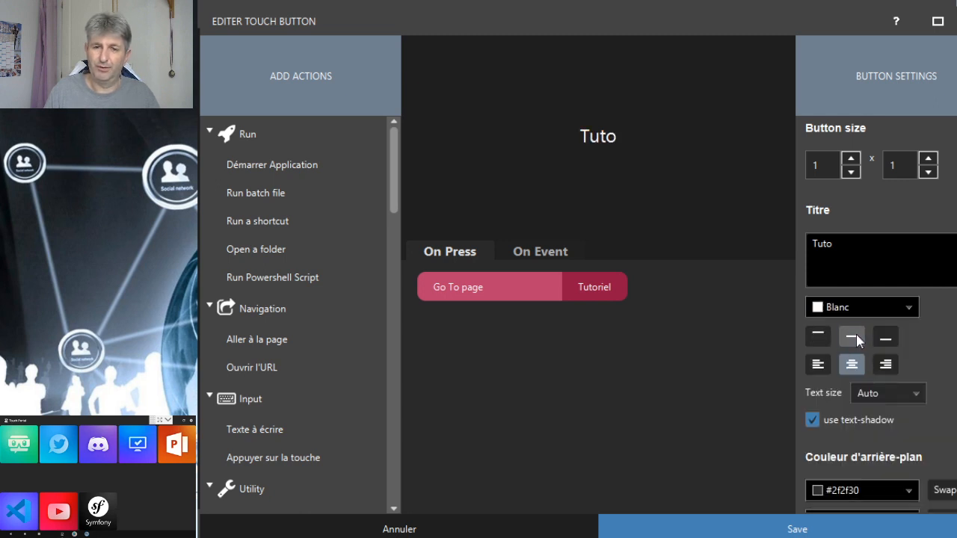
# - Try the vertical and horizontal title alignments, ending with the title at the bottom of the button and centered horizontally
pyautogui.click(818, 336)
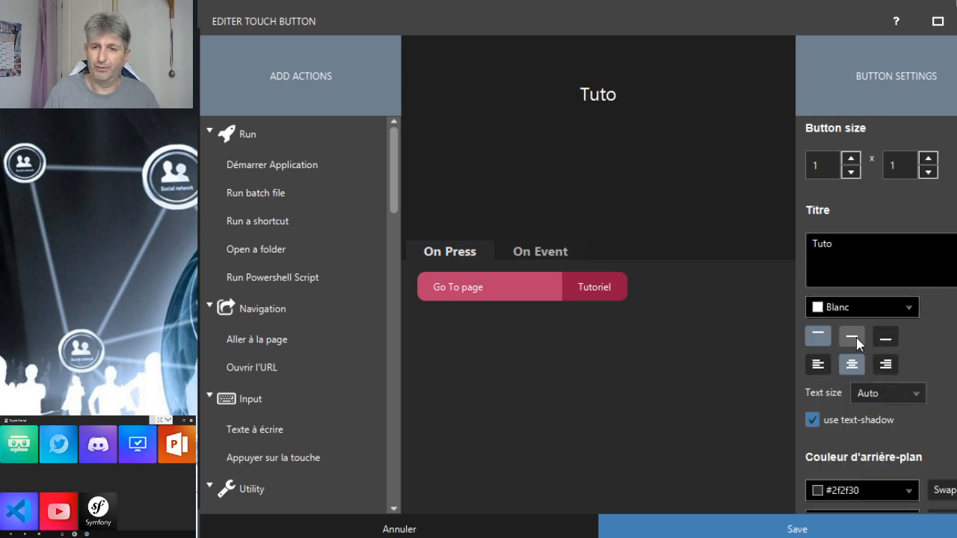
pyautogui.click(856, 340)
pyautogui.click(891, 335)
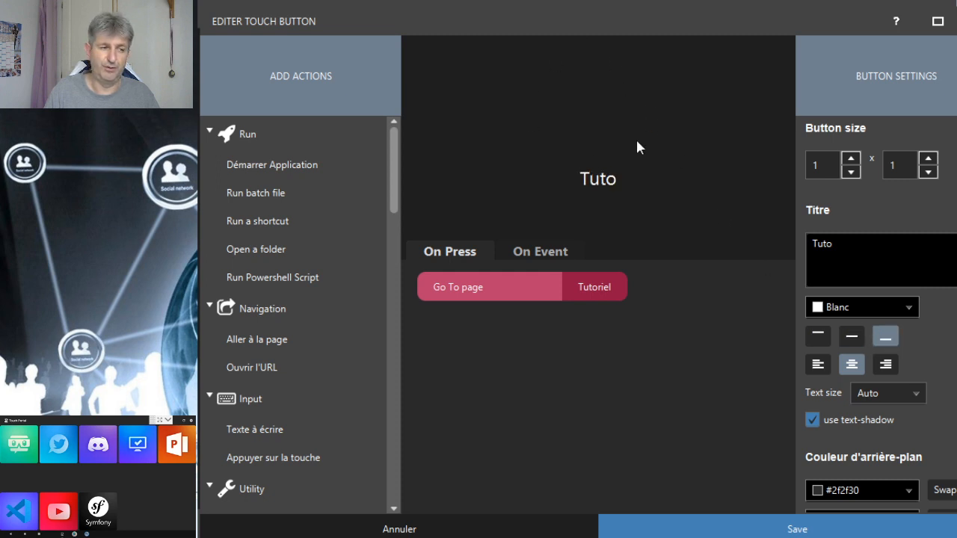
pyautogui.click(819, 365)
pyautogui.click(889, 365)
pyautogui.click(848, 365)
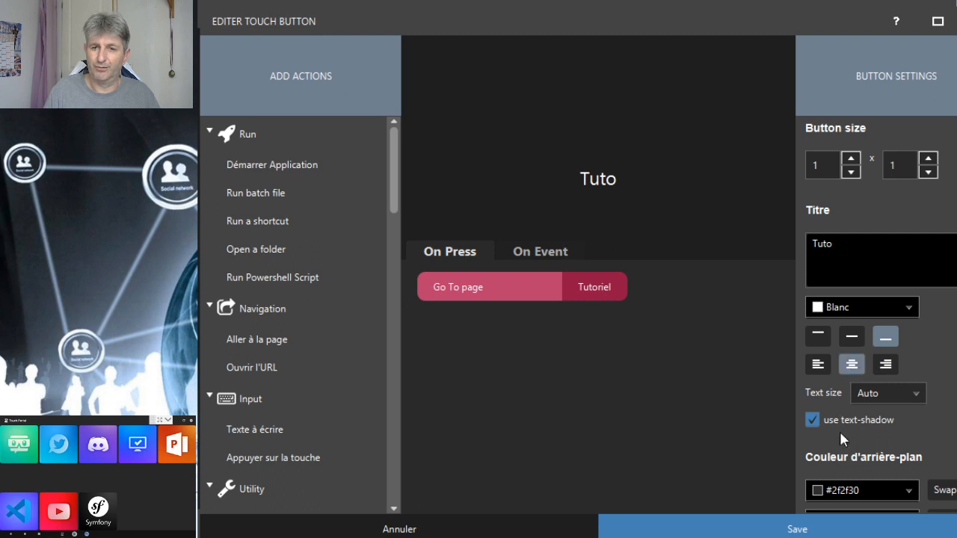
# - Check the available text sizes and the text-shadow option for the title, keeping the size on Auto
pyautogui.click(878, 385)
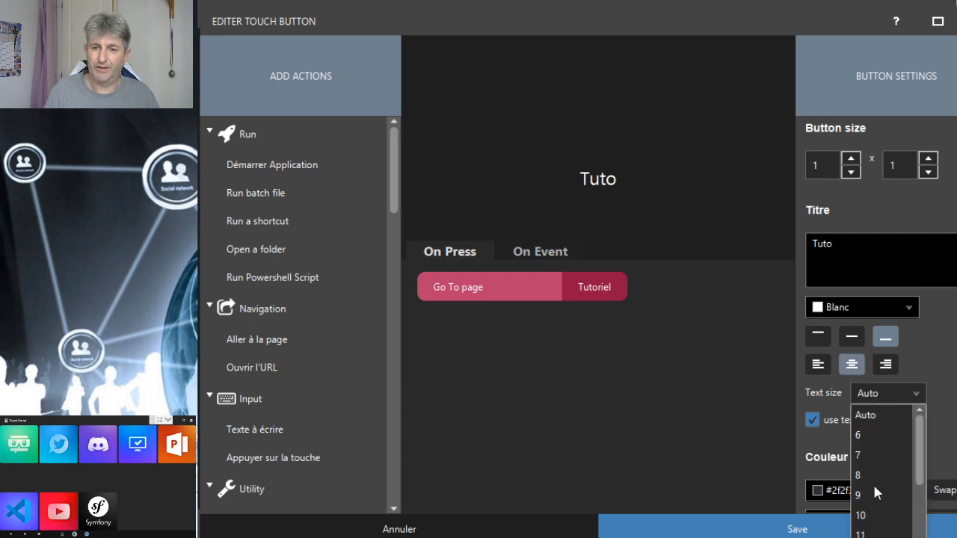
pyautogui.click(951, 362)
pyautogui.scroll(-1, 952, 362)
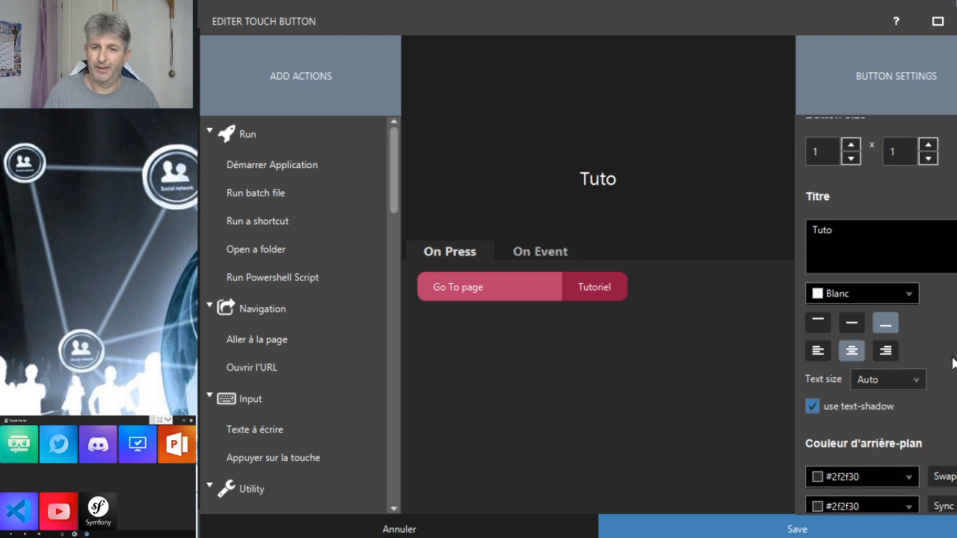
pyautogui.click(828, 406)
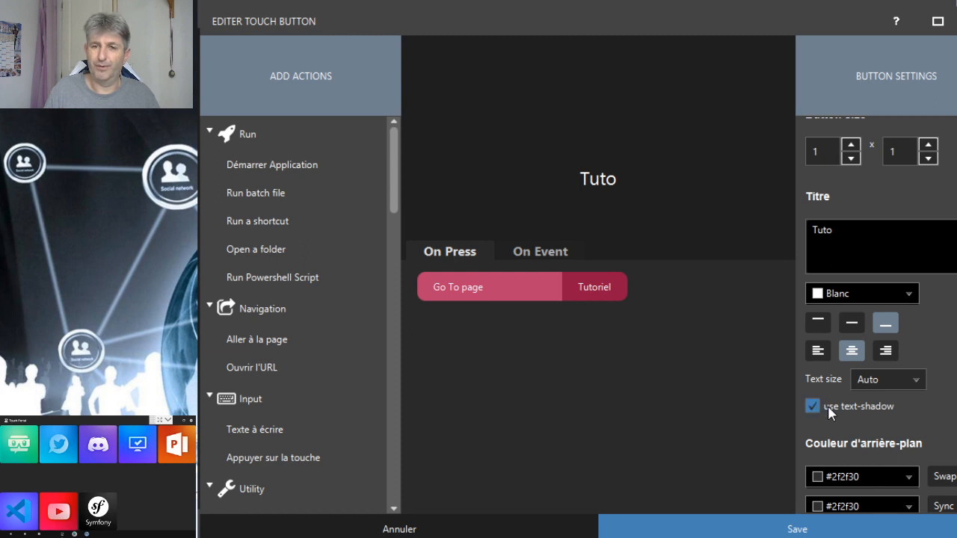
# - Set both background colors of the button to #e64d4d
pyautogui.scroll(-4, 900, 292)
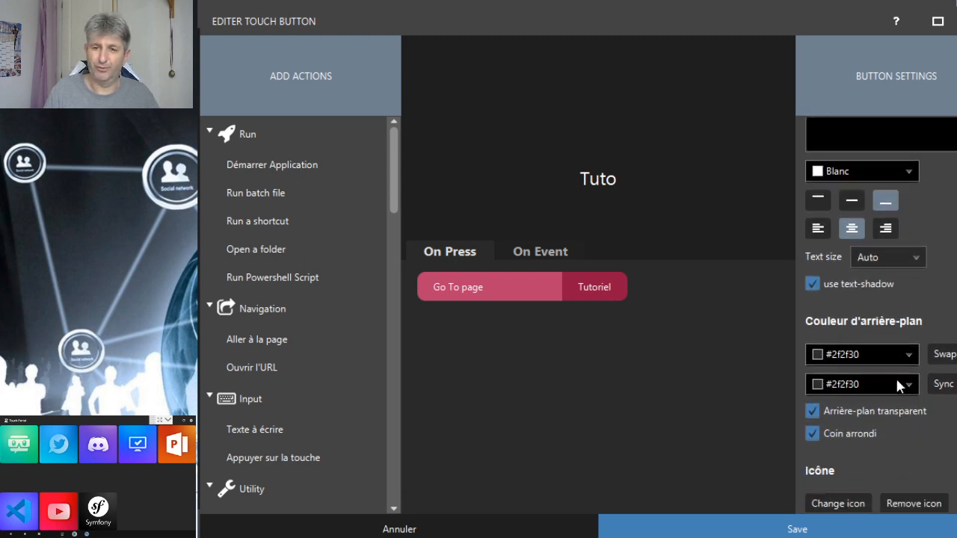
pyautogui.scroll(-1, 895, 376)
pyautogui.click(856, 314)
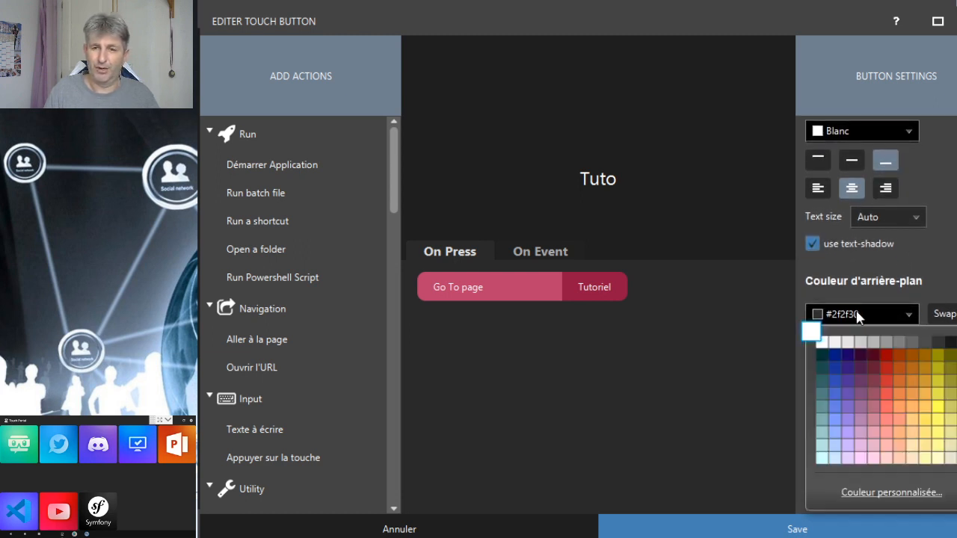
pyautogui.click(889, 397)
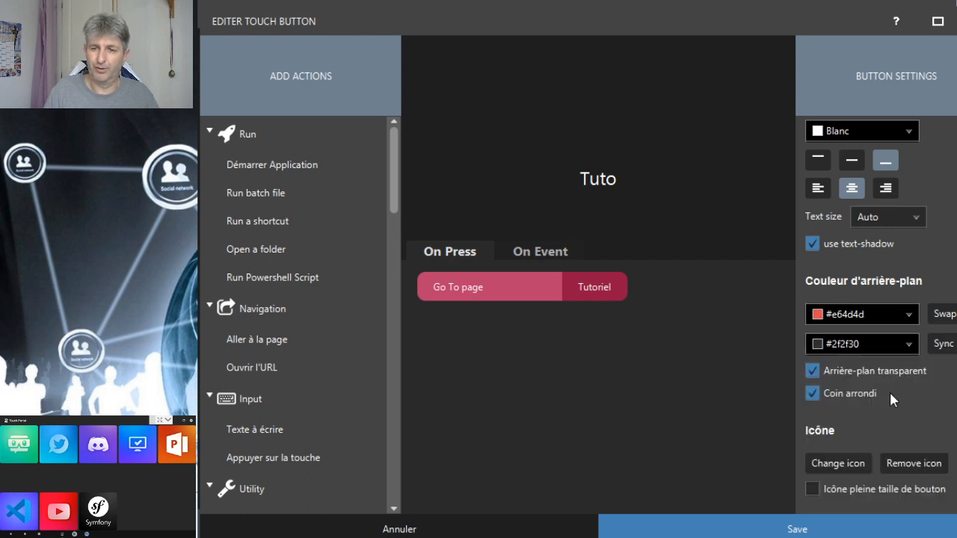
pyautogui.click(863, 350)
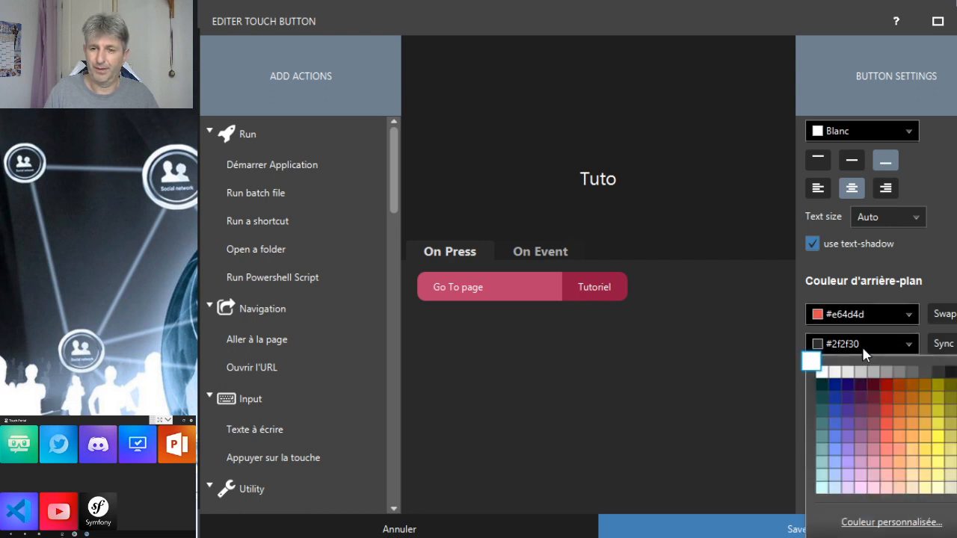
pyautogui.click(892, 422)
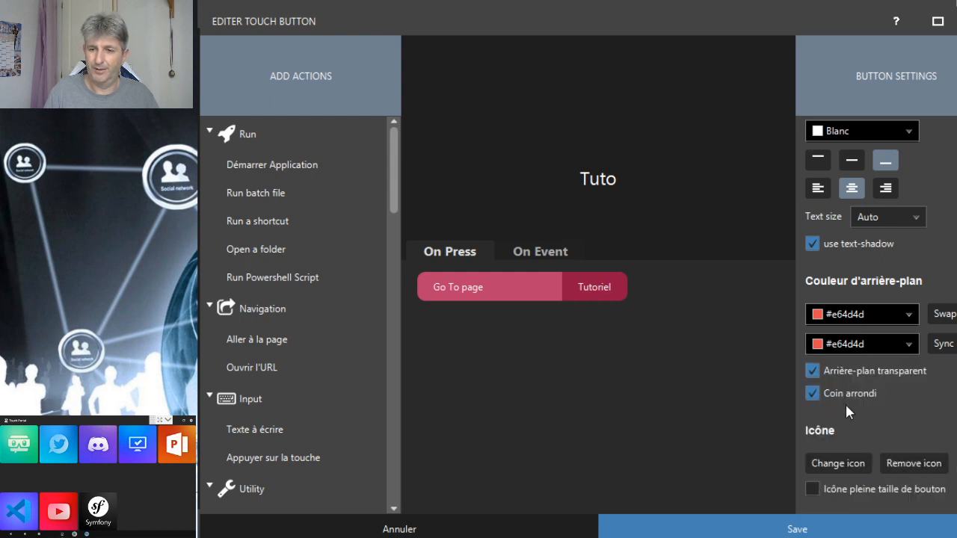
# - Check the icon options and the Initial State choices in the Button Logic setup, and save the button
pyautogui.scroll(-2, 846, 402)
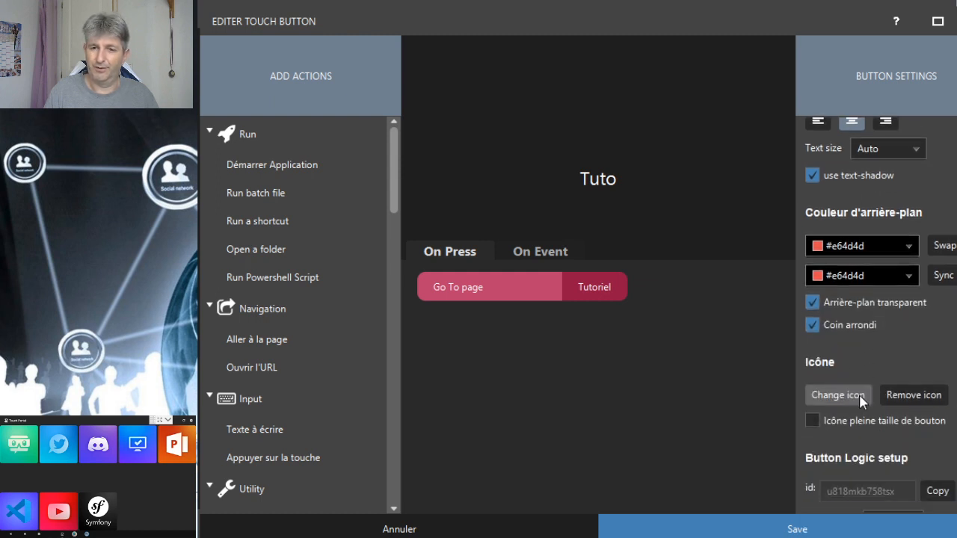
pyautogui.scroll(-1, 859, 394)
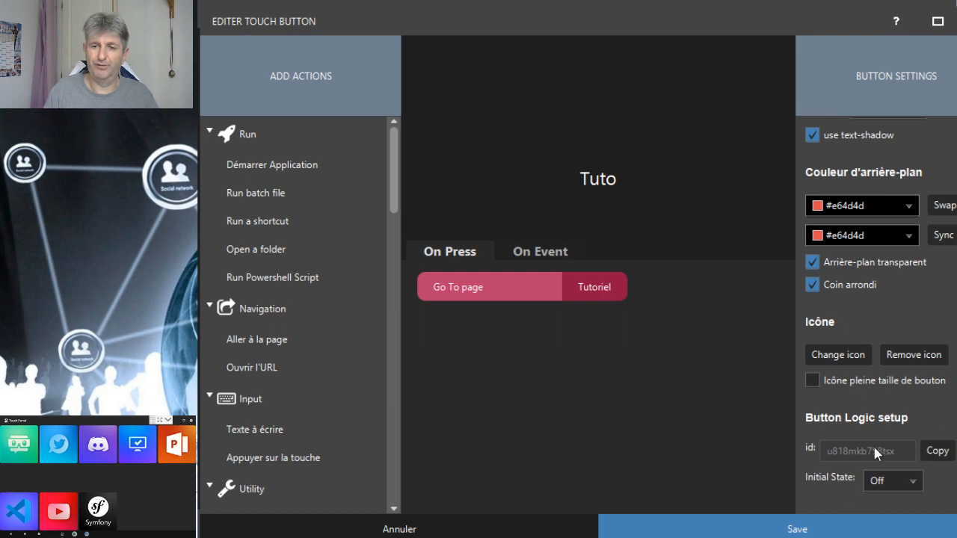
pyautogui.click(900, 483)
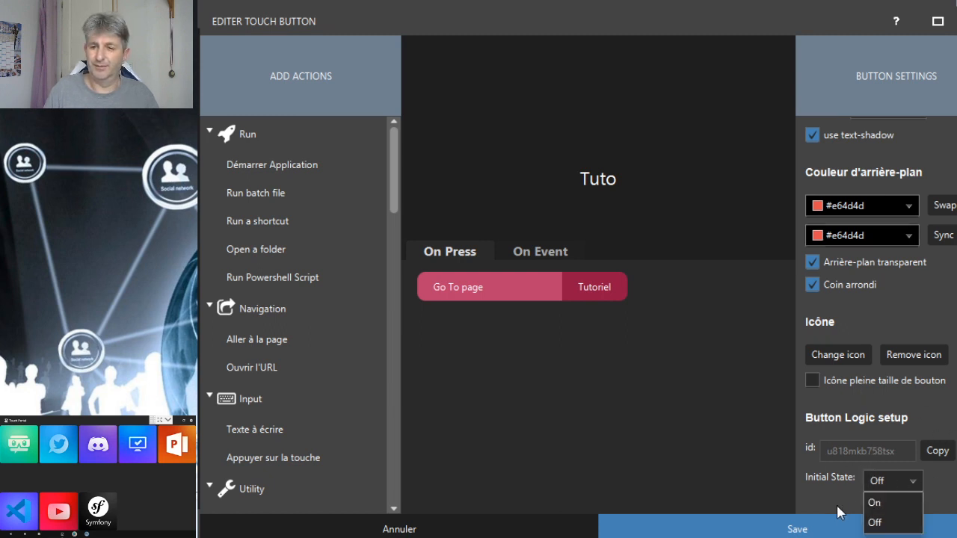
pyautogui.click(905, 479)
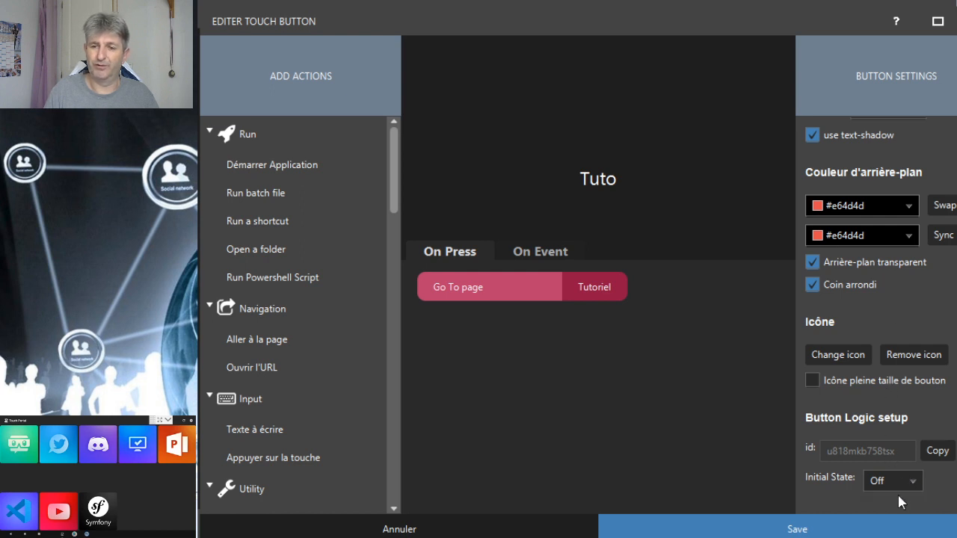
pyautogui.click(814, 531)
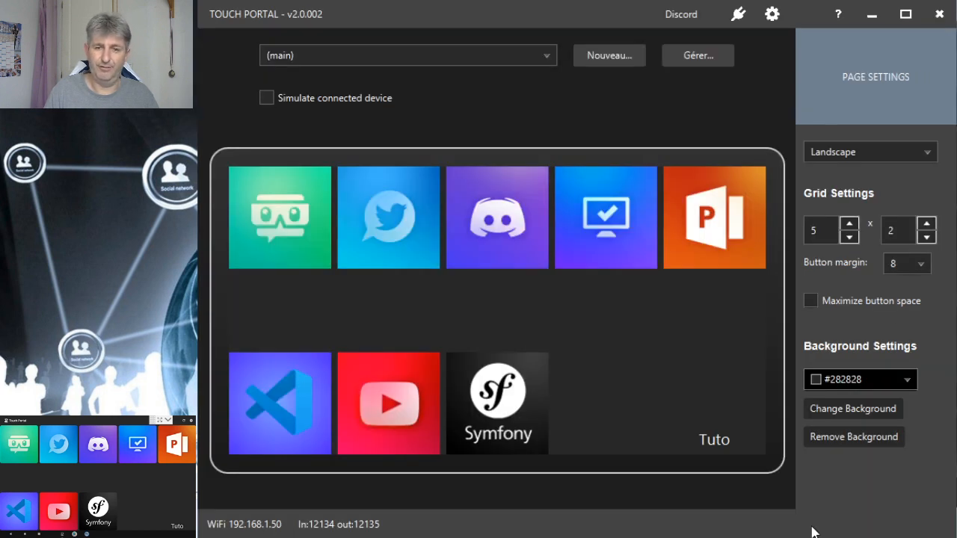
# - Reopen the Tuto button for editing and align its title to the vertical middle
pyautogui.click(704, 421)
pyautogui.moveTo(531, 27); pyautogui.dragTo(771, 30)
pyautogui.scroll(-2, 920, 325)
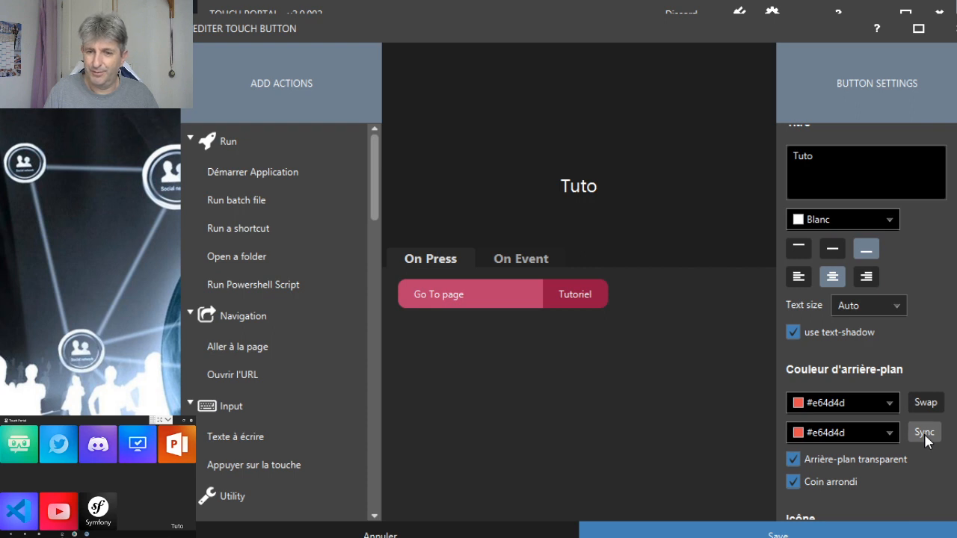
pyautogui.click(833, 249)
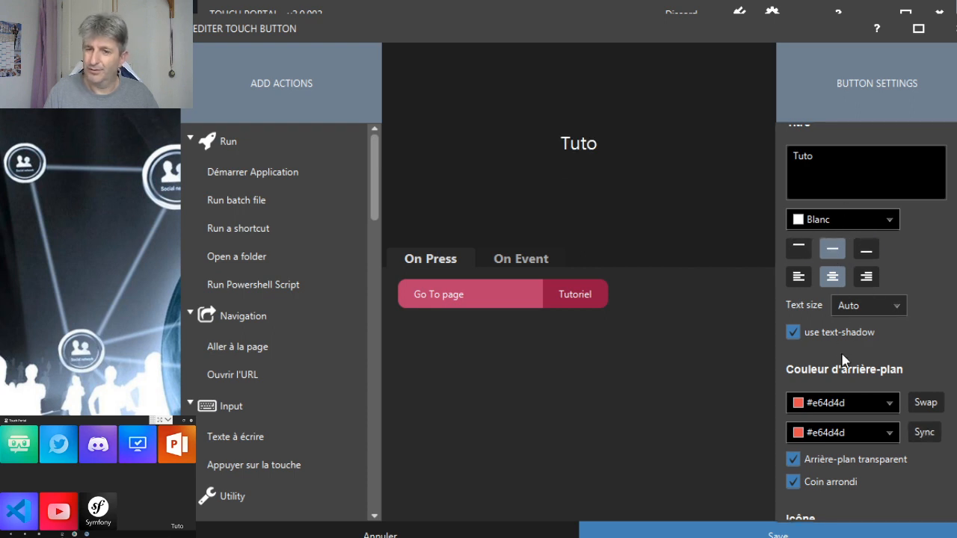
# - Turn off the transparent background, try the button without rounded corners, restore them, and save the button
pyautogui.scroll(-1, 848, 422)
pyautogui.scroll(-1, 848, 422)
pyautogui.click(846, 433)
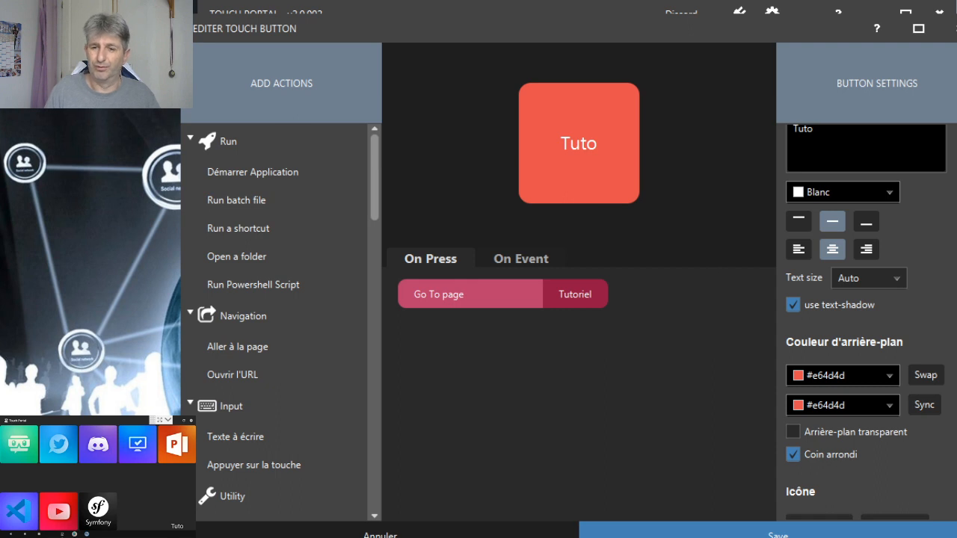
pyautogui.click(814, 457)
pyautogui.click(814, 457)
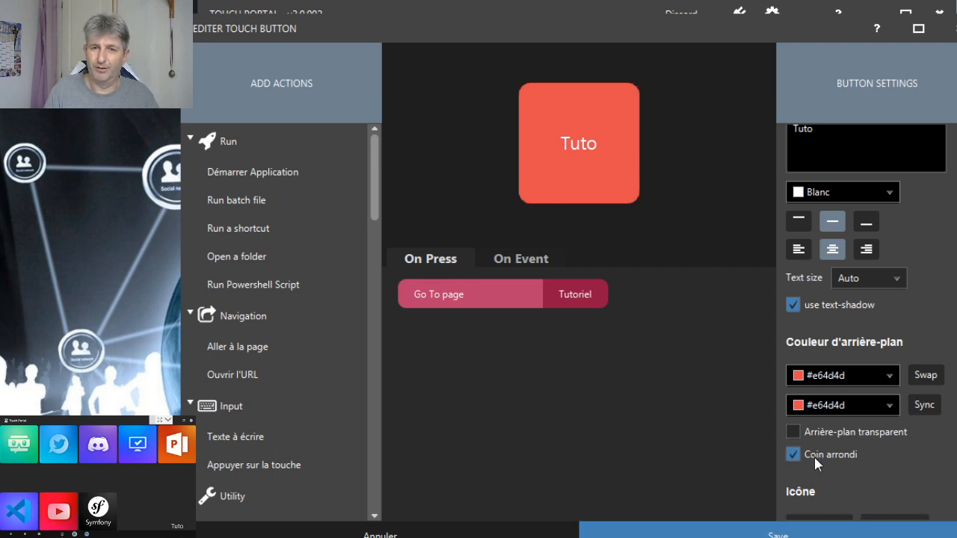
pyautogui.click(814, 457)
pyautogui.click(815, 457)
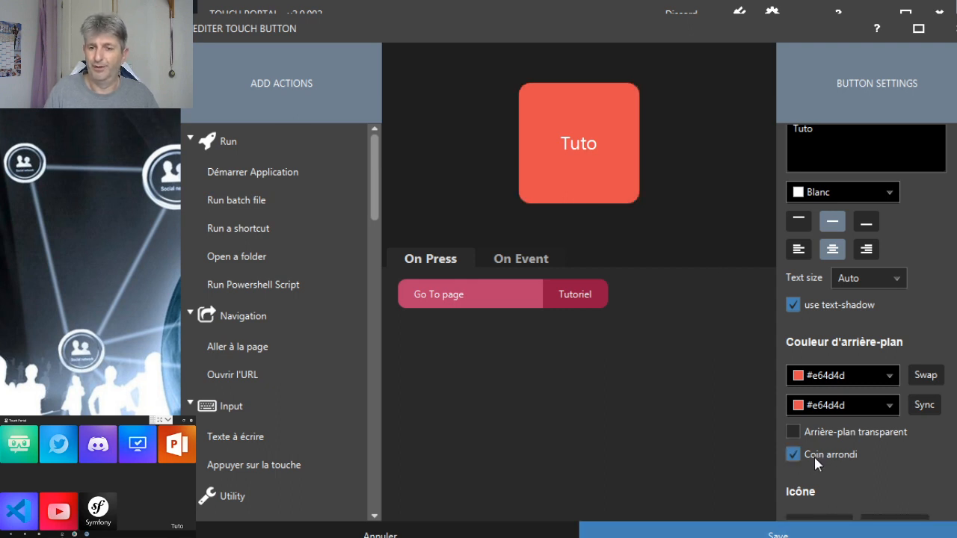
pyautogui.click(778, 530)
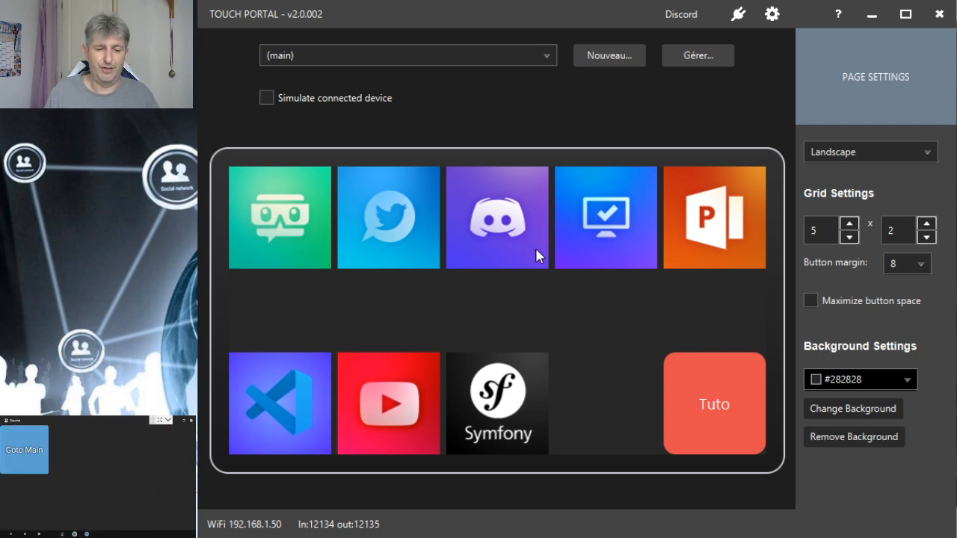
# - View the Tutoriel page and copy the style of the red back-arrow button on the Discord page
pyautogui.click(385, 56)
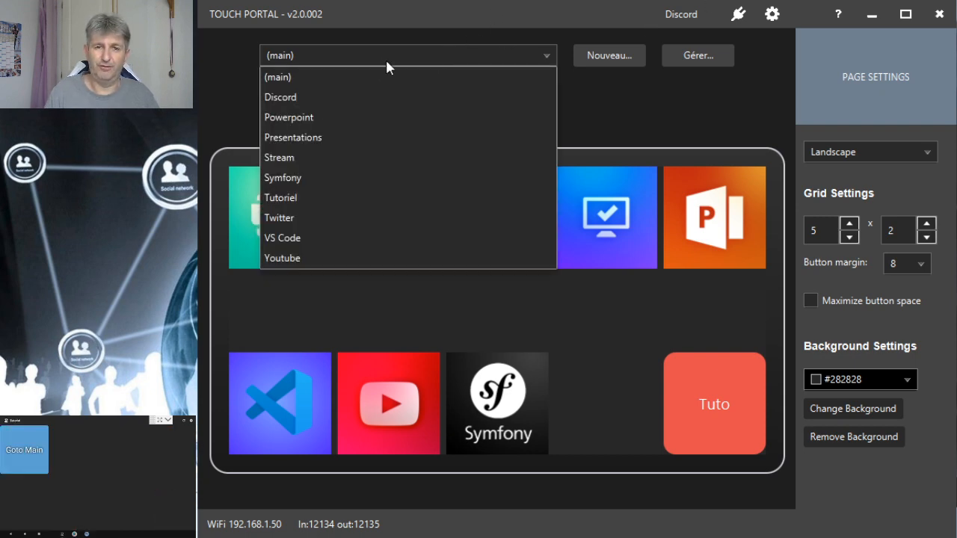
pyautogui.click(280, 199)
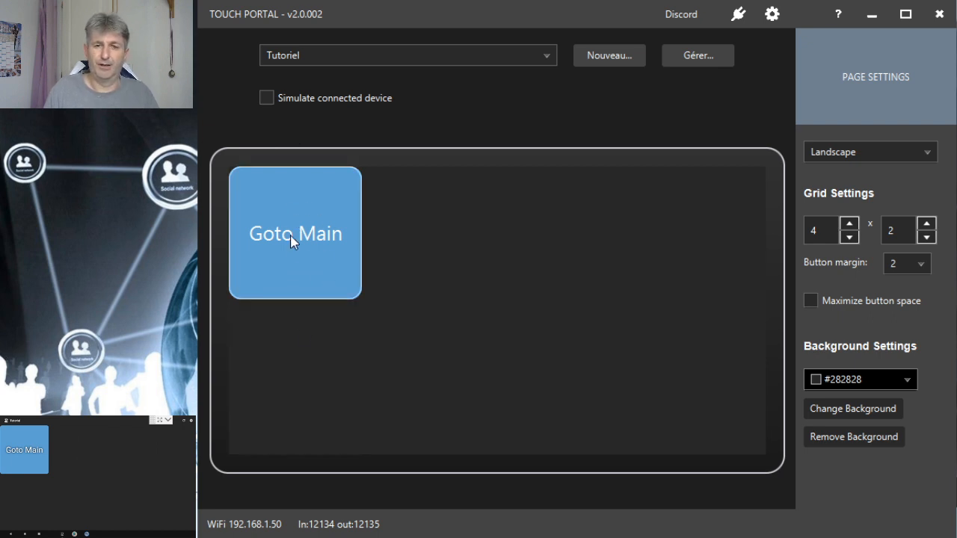
pyautogui.click(341, 59)
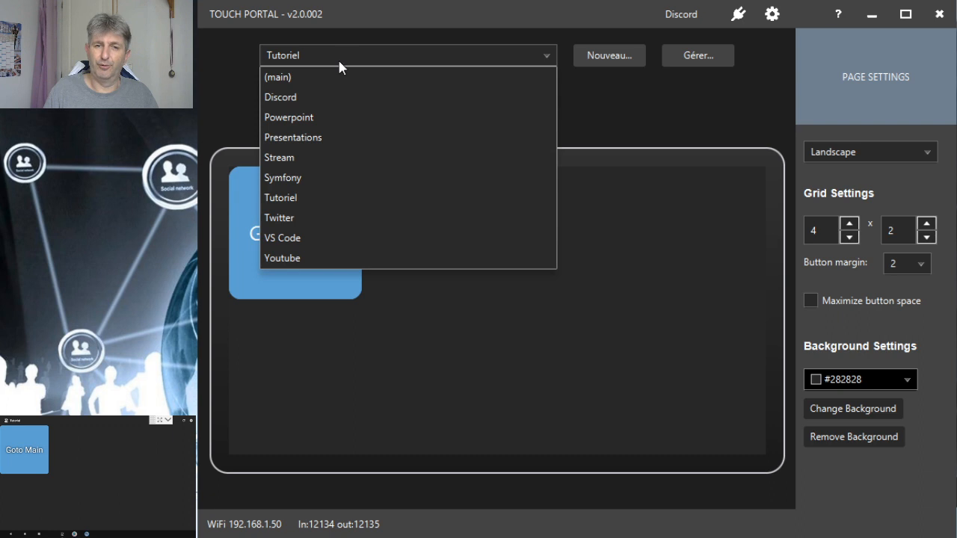
pyautogui.click(298, 96)
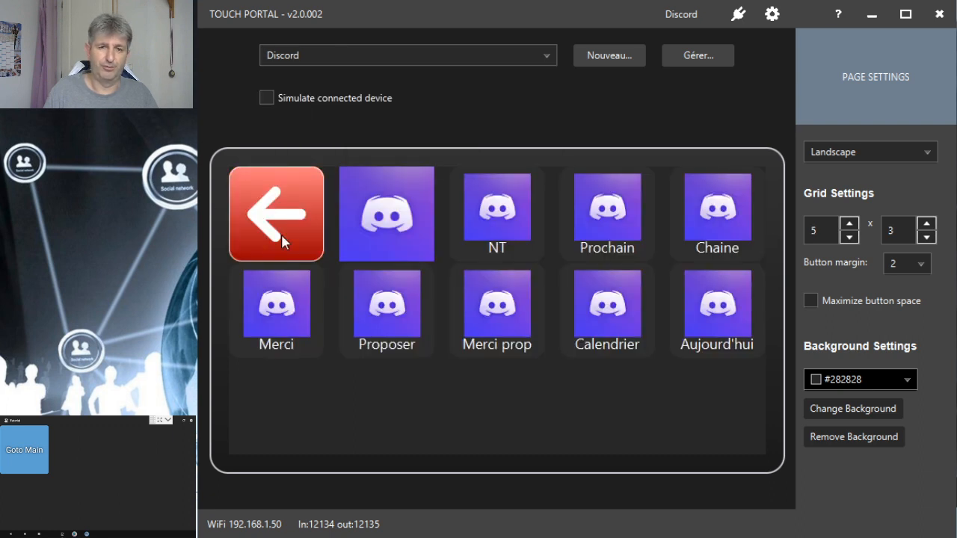
pyautogui.rightClick(282, 203)
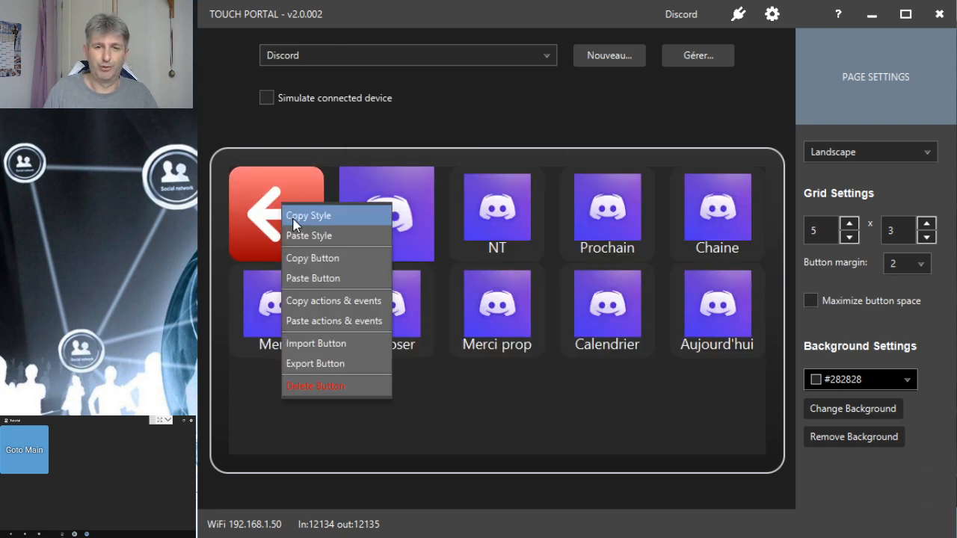
pyautogui.click(294, 217)
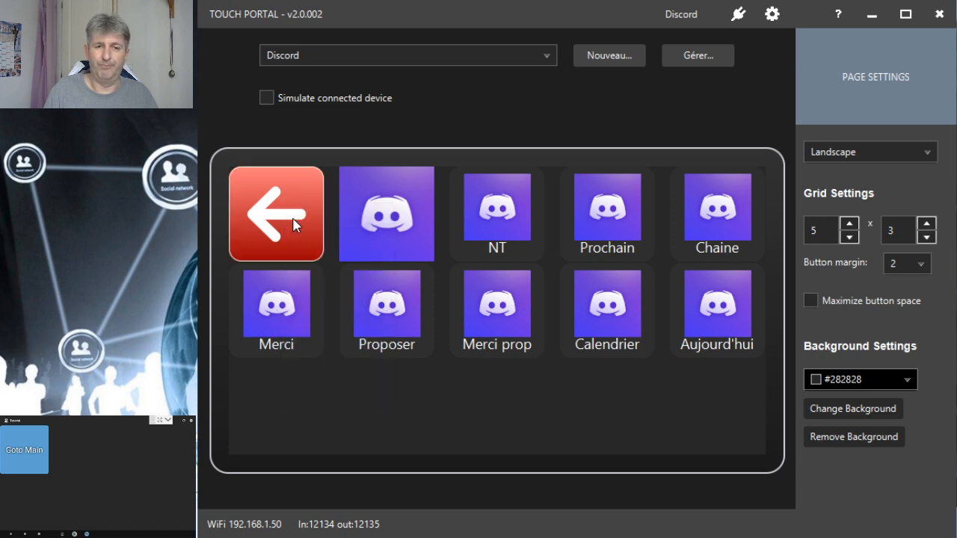
# - Paste the copied style onto the Goto Main button on the Tutoriel page
pyautogui.click(378, 56)
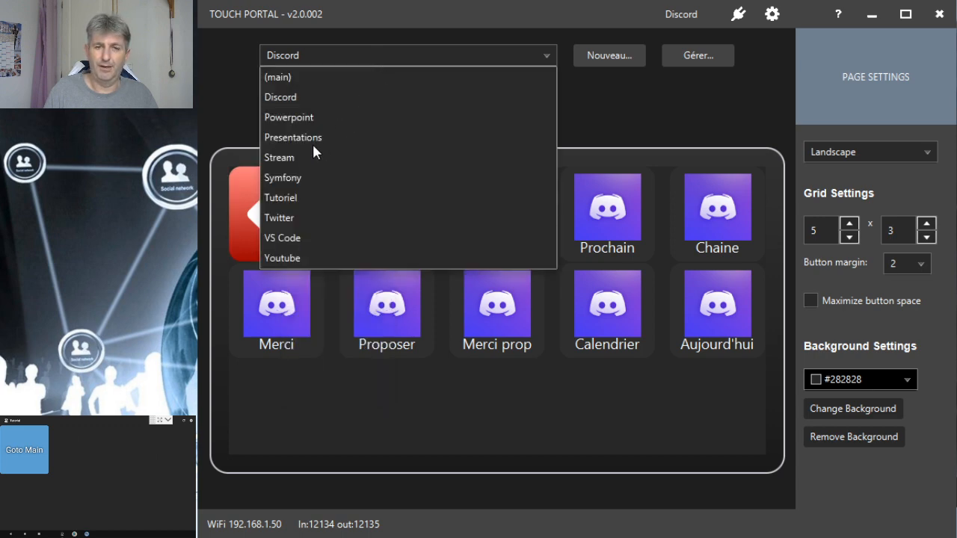
pyautogui.click(288, 199)
pyautogui.rightClick(288, 198)
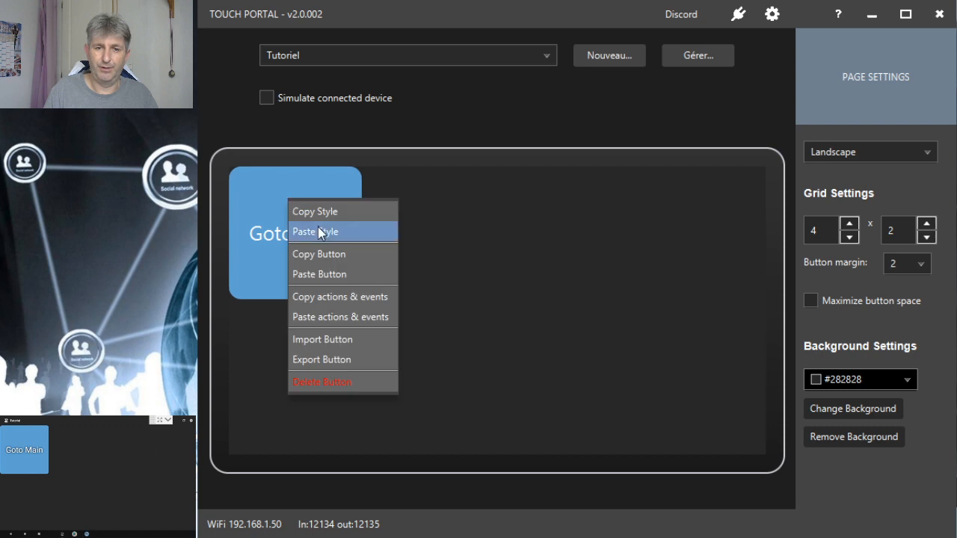
pyautogui.click(320, 228)
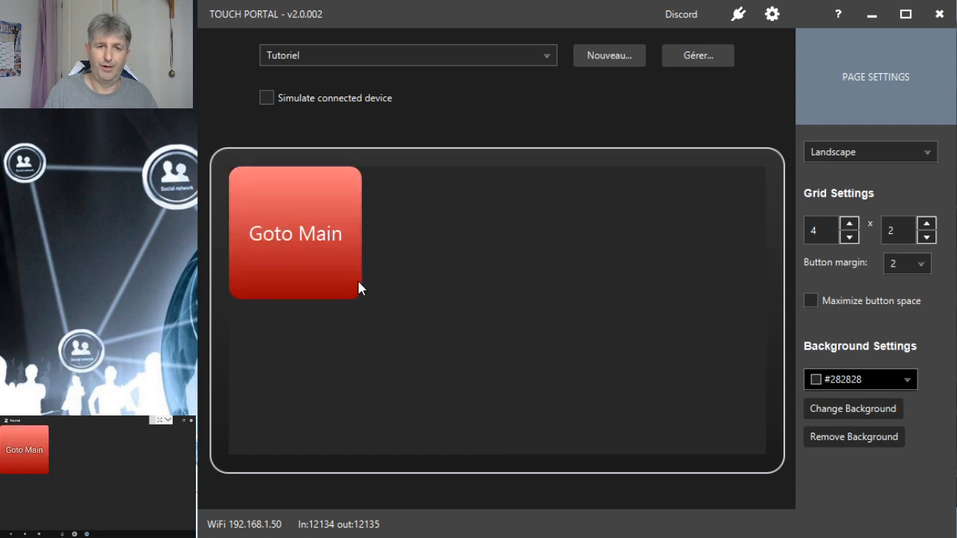
# - Open the Goto Main button on the Tutoriel page for editing and clear its title
pyautogui.click(285, 249)
pyautogui.moveTo(512, 23); pyautogui.dragTo(705, 7)
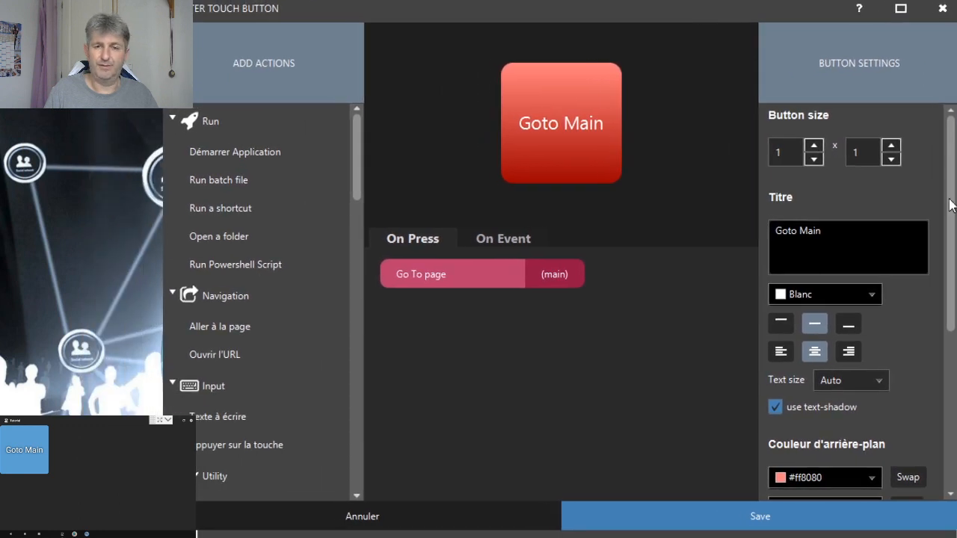
pyautogui.moveTo(860, 232); pyautogui.dragTo(734, 231)
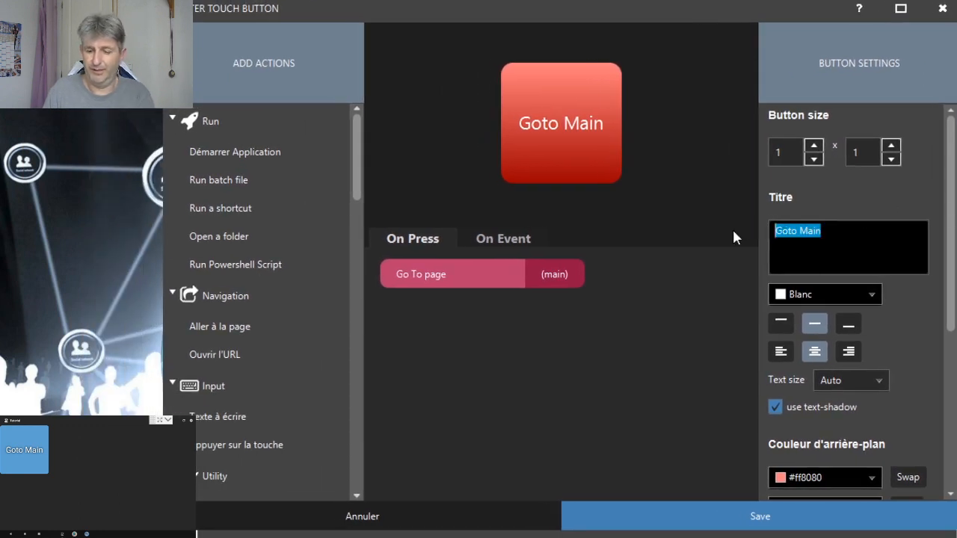
pyautogui.press('BackSpace')
# - Start changing the button's icon from an icon pack and choose the Flat White Icon pack
pyautogui.scroll(-5, 857, 275)
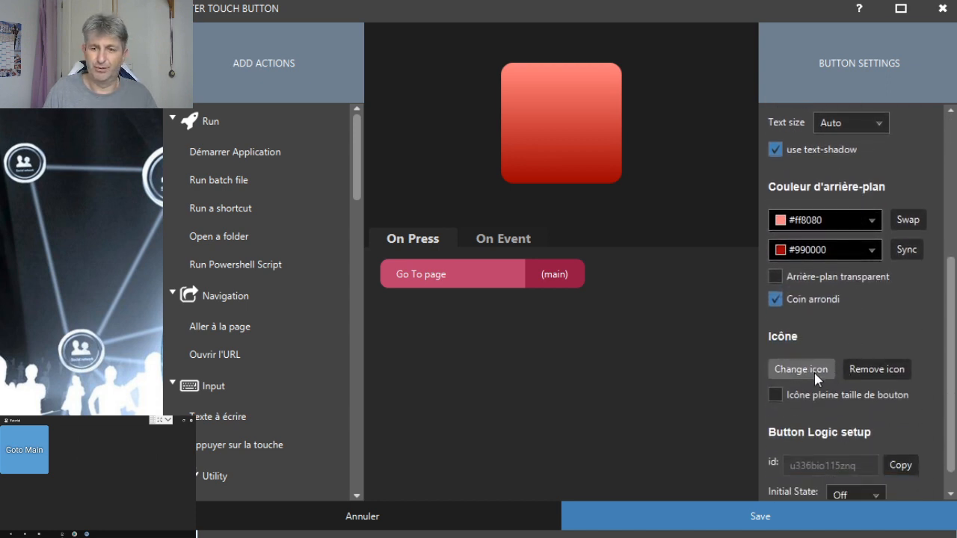
pyautogui.click(814, 372)
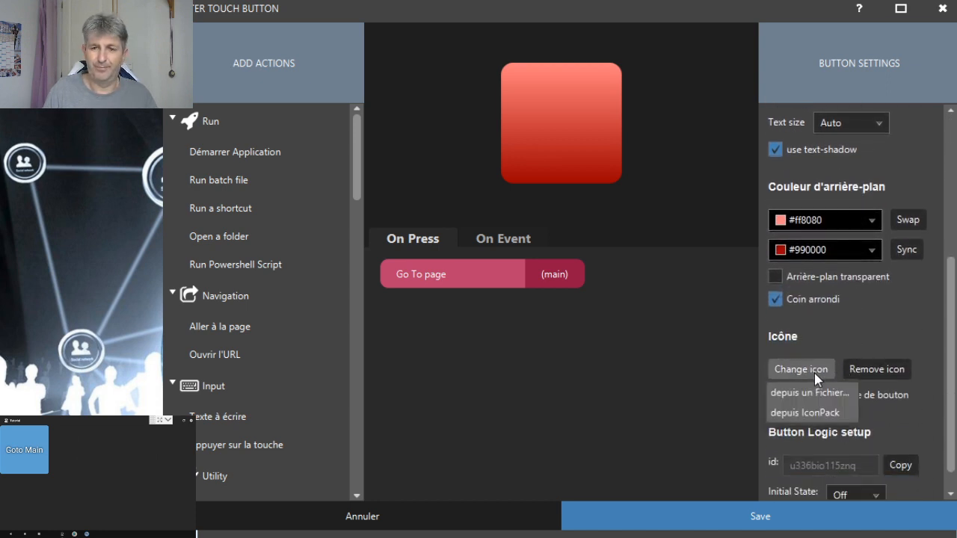
pyautogui.click(809, 413)
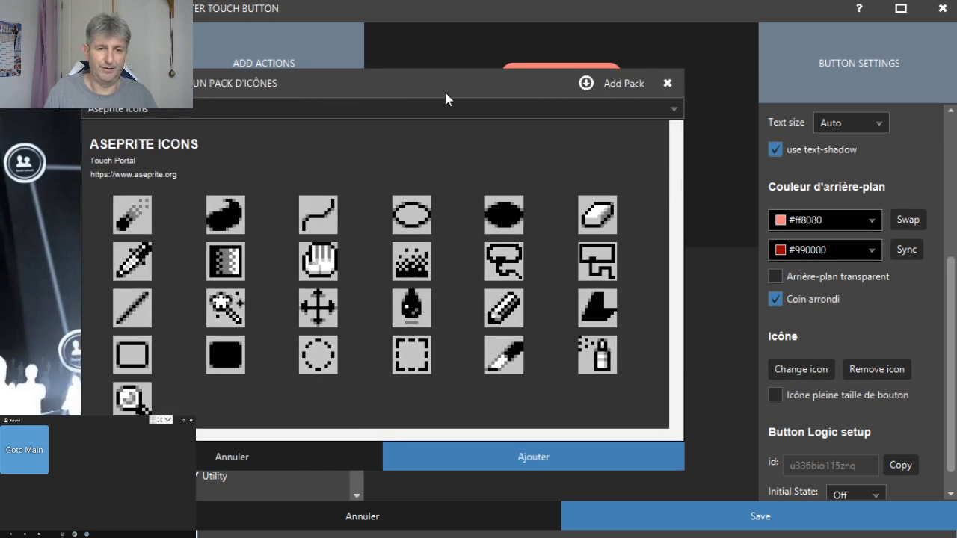
pyautogui.moveTo(444, 91); pyautogui.dragTo(677, 101)
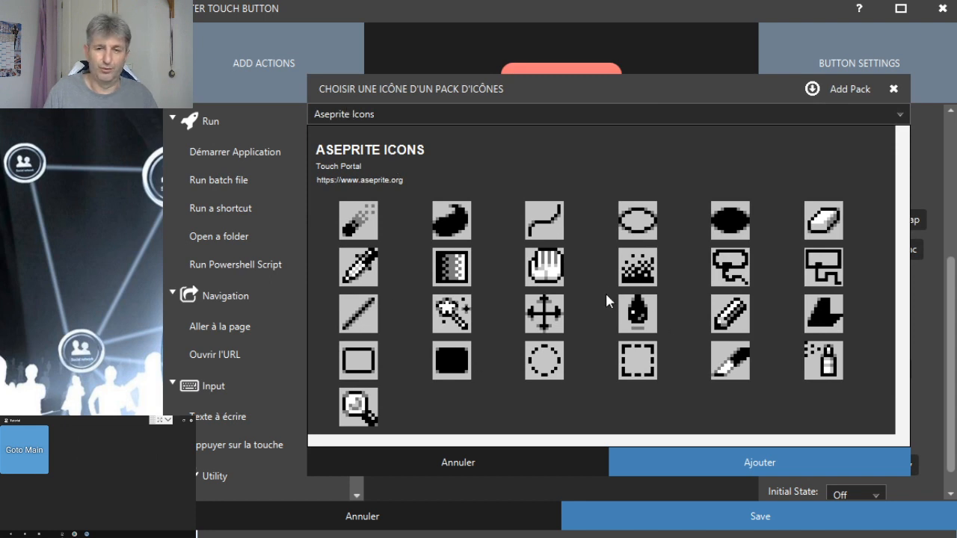
pyautogui.click(588, 113)
pyautogui.click(315, 156)
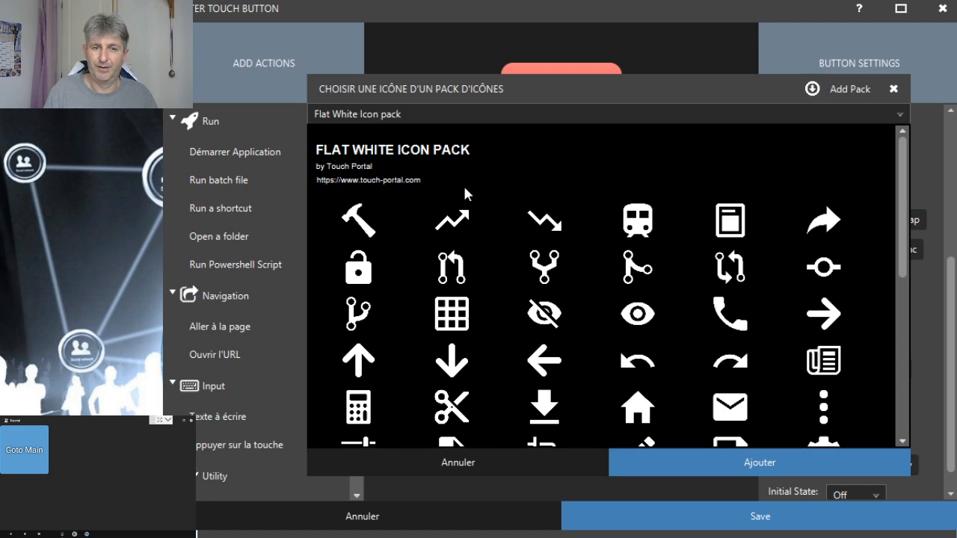
# - Look through the icons of the Flat White Icon pack and of the Streaming Icon Pack
pyautogui.scroll(-3, 554, 278)
pyautogui.scroll(-3, 554, 278)
pyautogui.scroll(6, 509, 192)
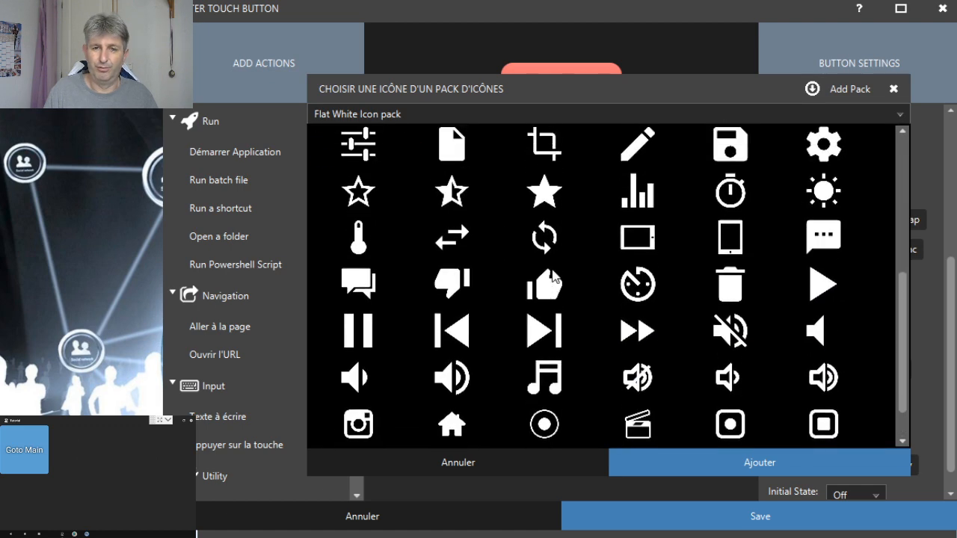
pyautogui.click(406, 113)
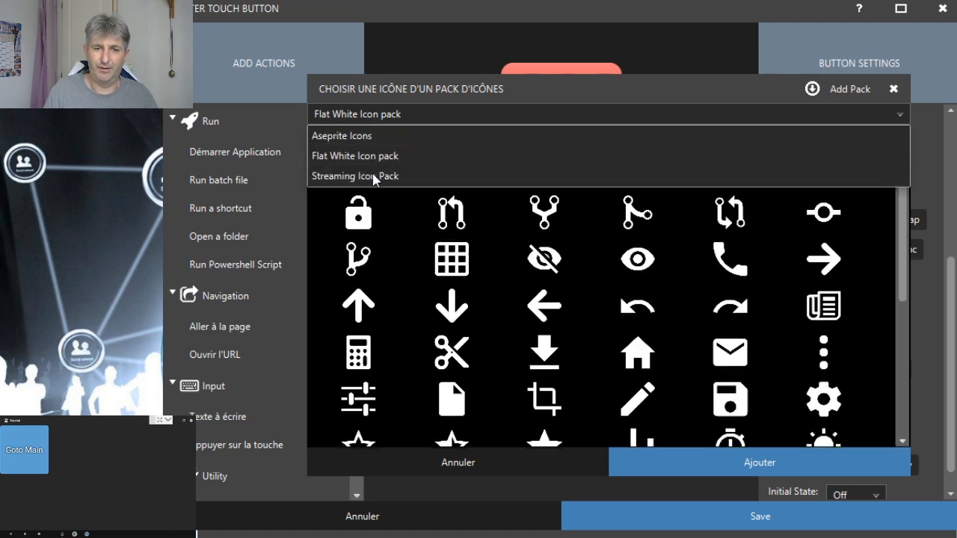
pyautogui.click(374, 175)
pyautogui.scroll(1, 590, 310)
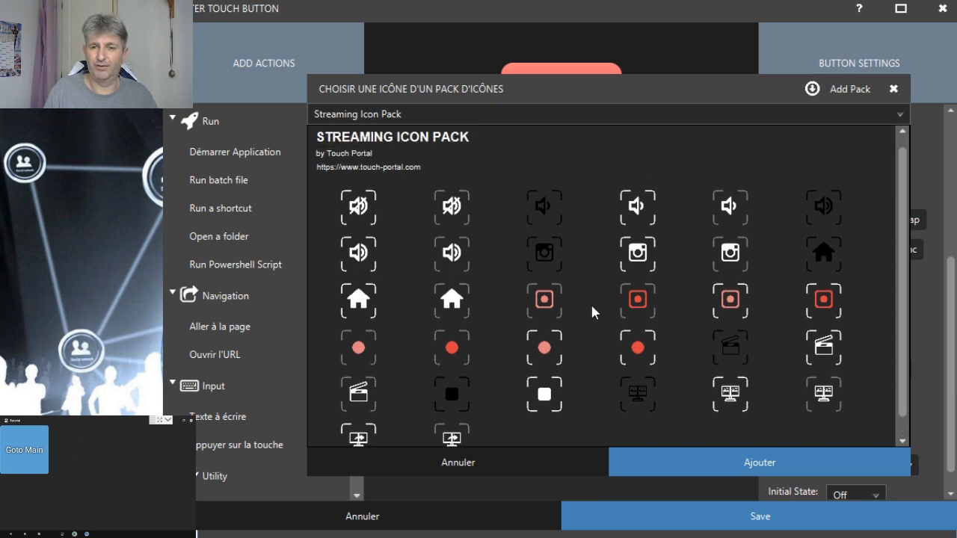
# - Give the button the left arrow icon from the Flat White Icon pack and save the button
pyautogui.click(486, 112)
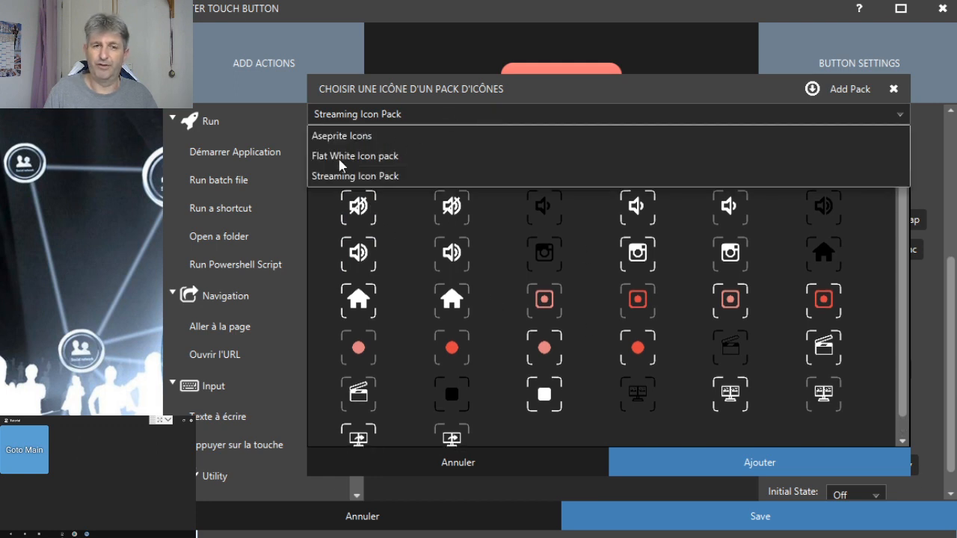
pyautogui.click(355, 155)
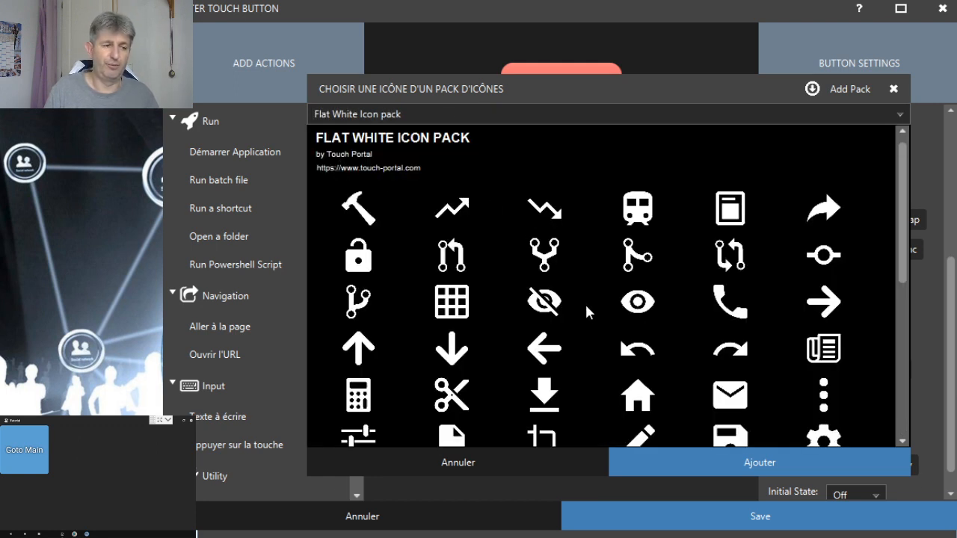
pyautogui.click(555, 360)
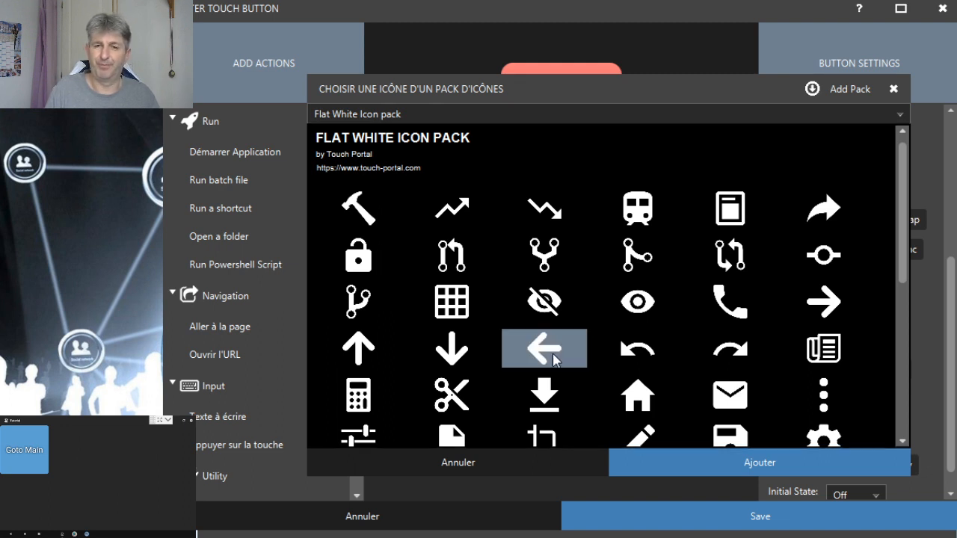
pyautogui.click(756, 469)
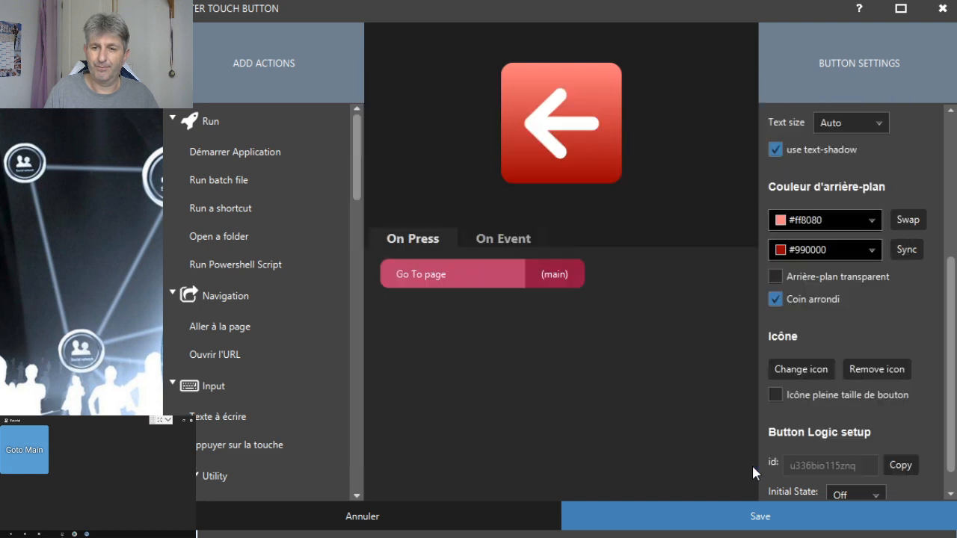
pyautogui.click(783, 518)
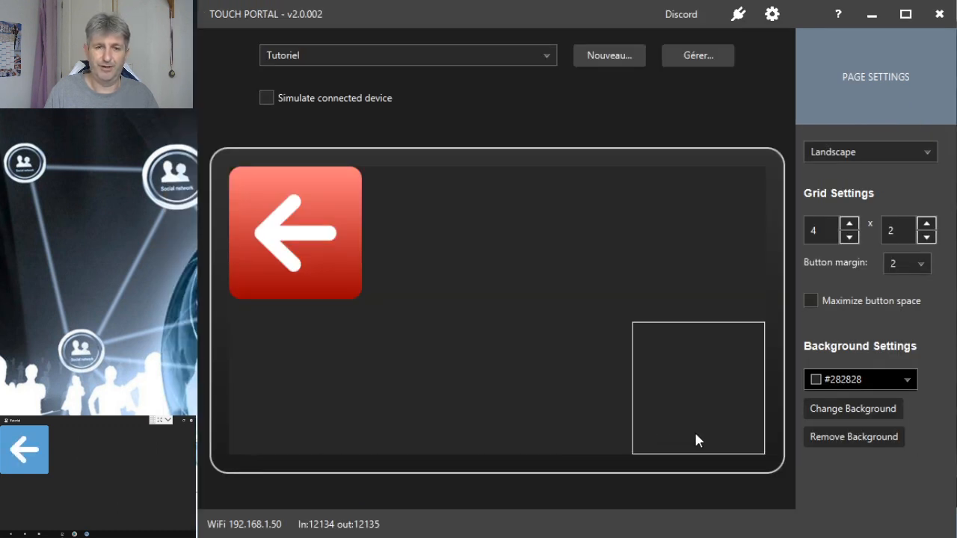
# - Reopen the arrow button for editing and try its transparent background on and back off
pyautogui.moveTo(340, 238); pyautogui.dragTo(273, 228)
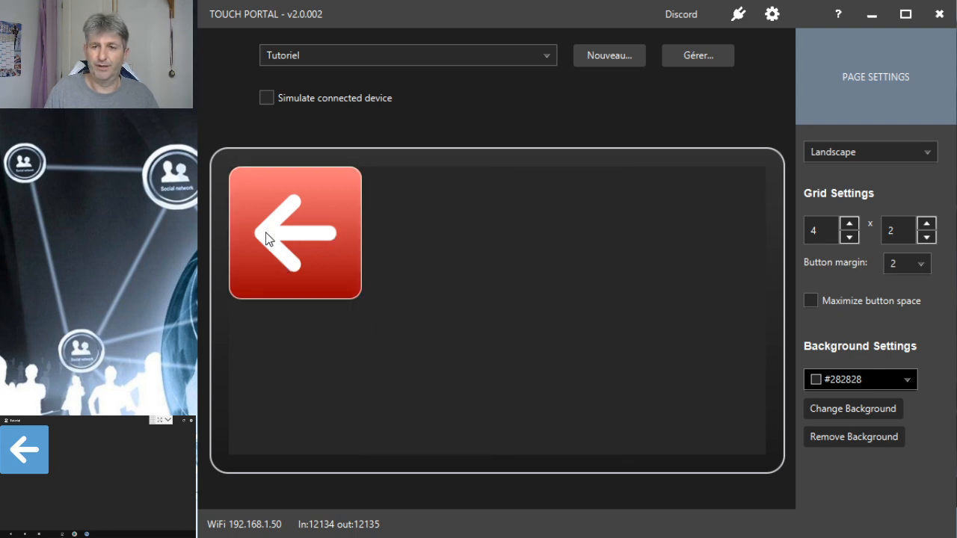
pyautogui.click(266, 238)
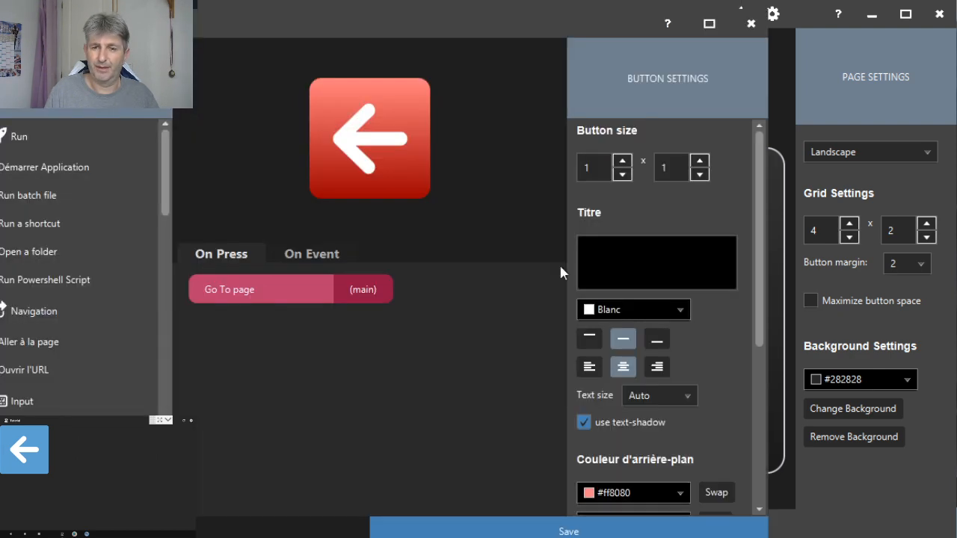
pyautogui.moveTo(529, 21); pyautogui.dragTo(741, 19)
pyautogui.scroll(-1, 927, 362)
pyautogui.scroll(-1, 927, 363)
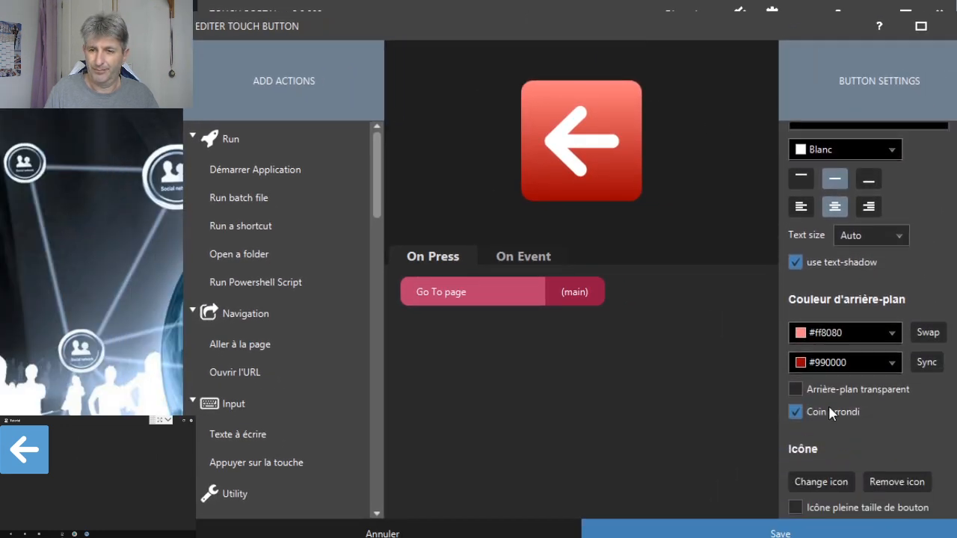
pyautogui.click(827, 385)
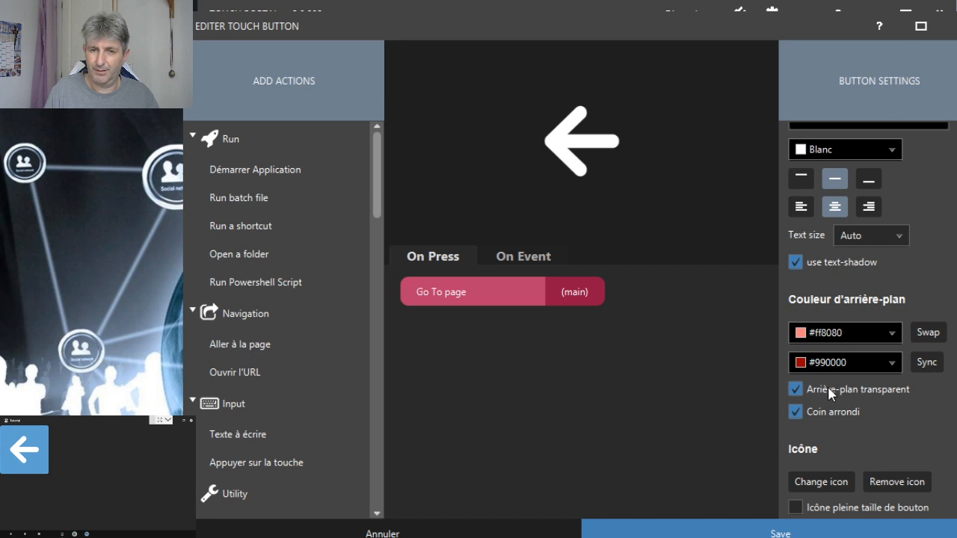
pyautogui.click(828, 385)
# - Sync the button's second background colour to the first, #ff8080, and save the button
pyautogui.click(929, 366)
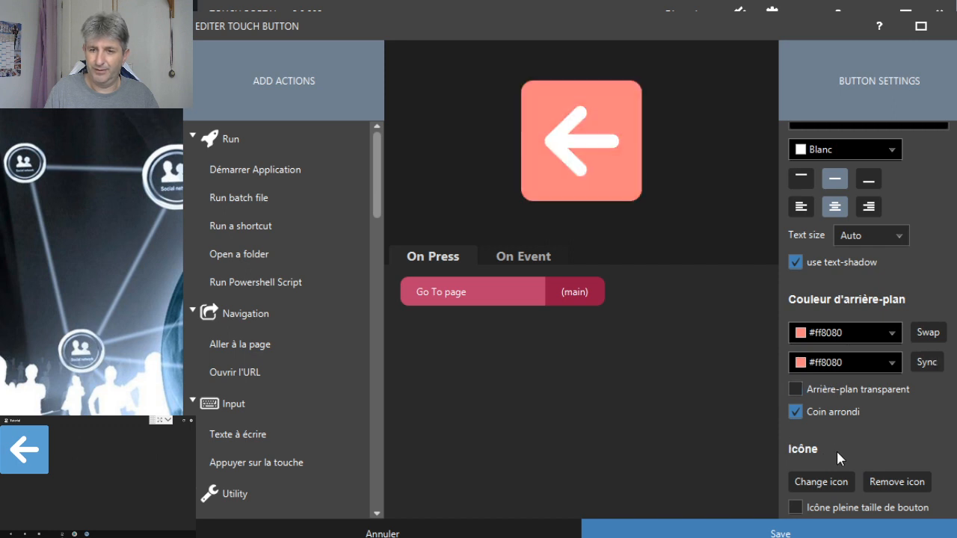
pyautogui.scroll(-1, 867, 434)
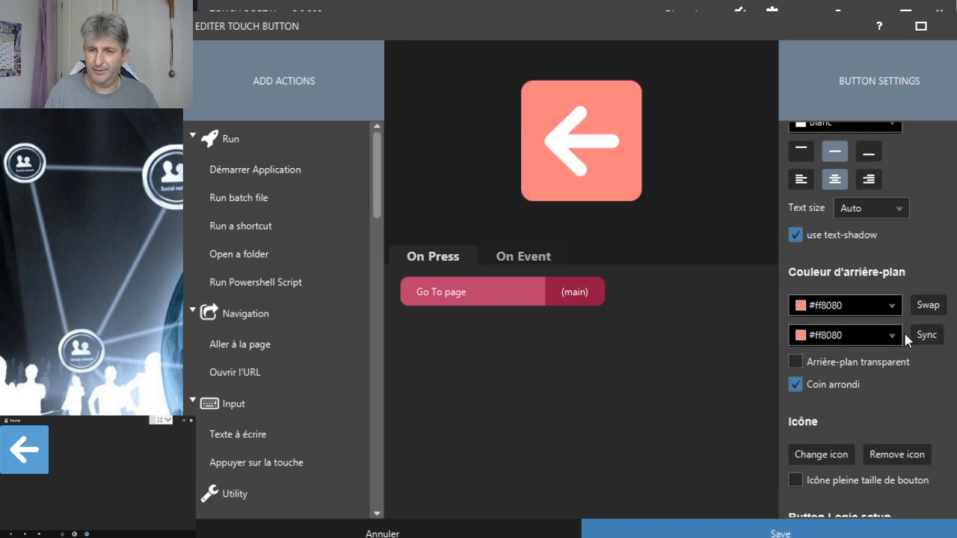
pyautogui.click(884, 327)
pyautogui.click(871, 432)
pyautogui.click(794, 528)
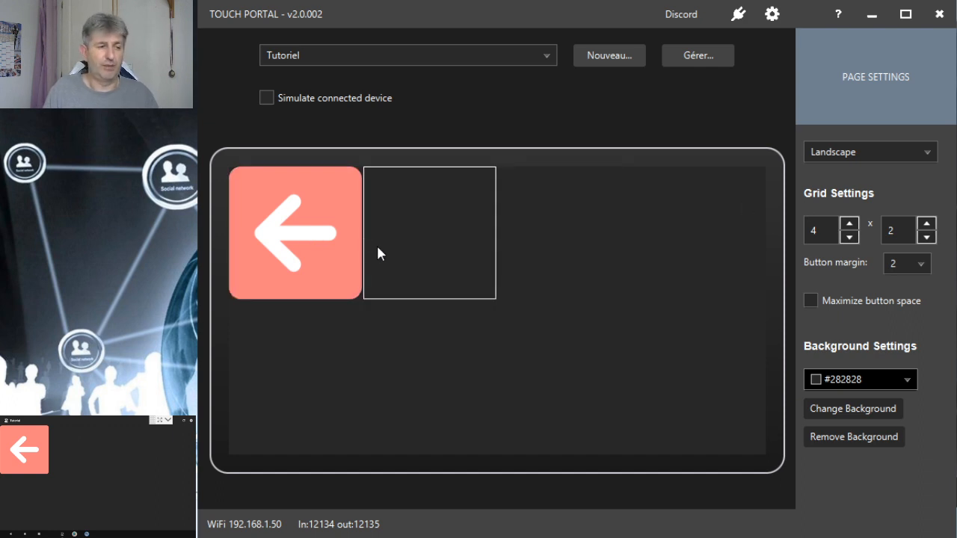
# - Set the Tutoriel page grid to 5 x 3 and open the empty cell beside the arrow button for editing
pyautogui.click(849, 223)
pyautogui.click(926, 224)
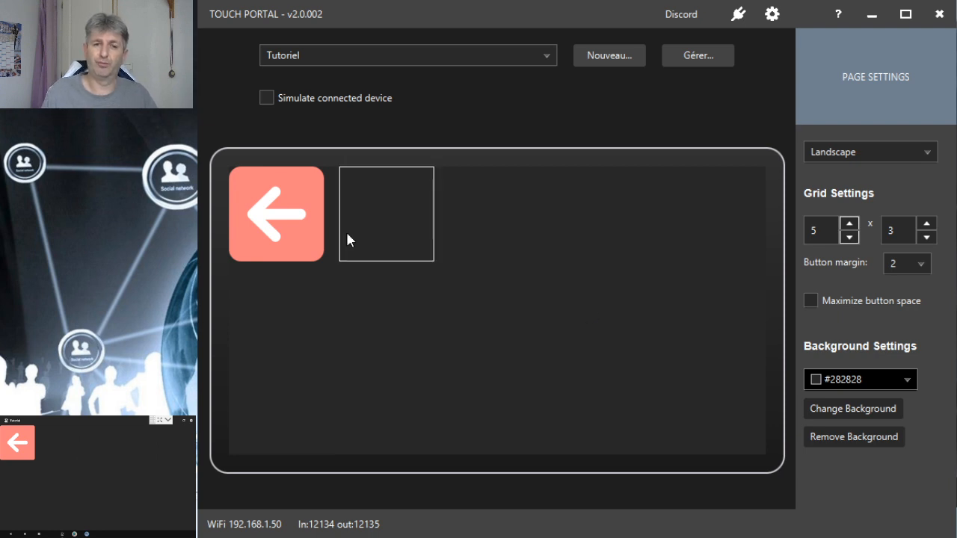
pyautogui.click(378, 203)
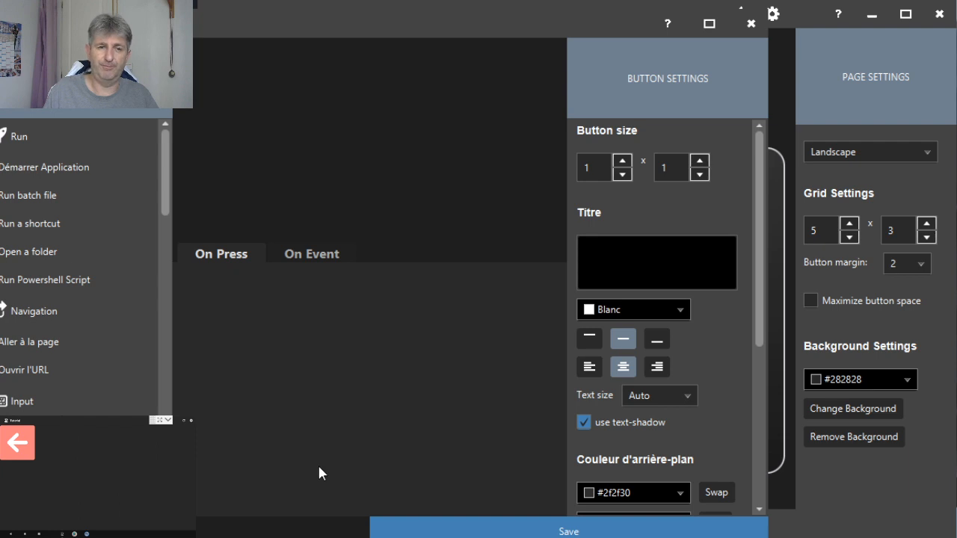
pyautogui.moveTo(408, 16); pyautogui.dragTo(613, 16)
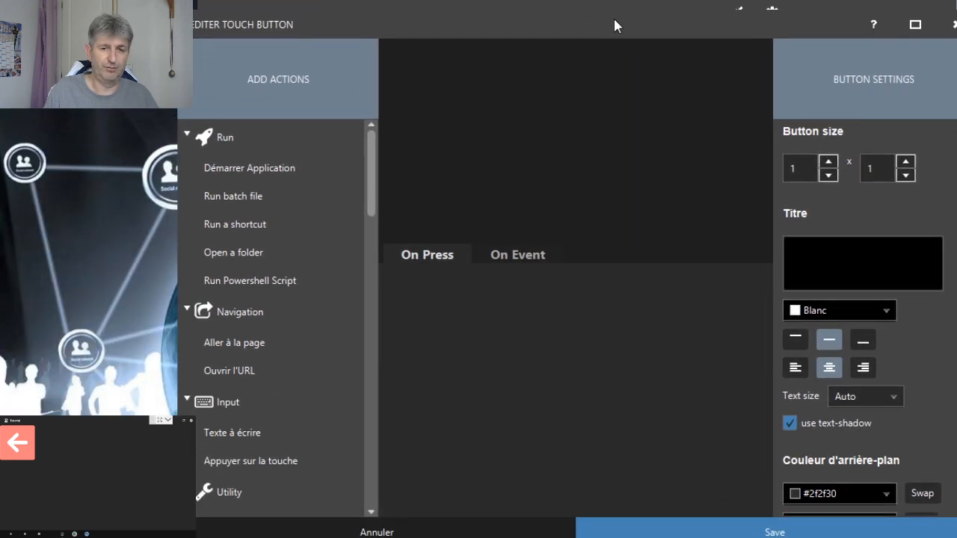
# - Add a Démarrer Application action to the new button and open the file chooser for its application path
pyautogui.click(254, 169)
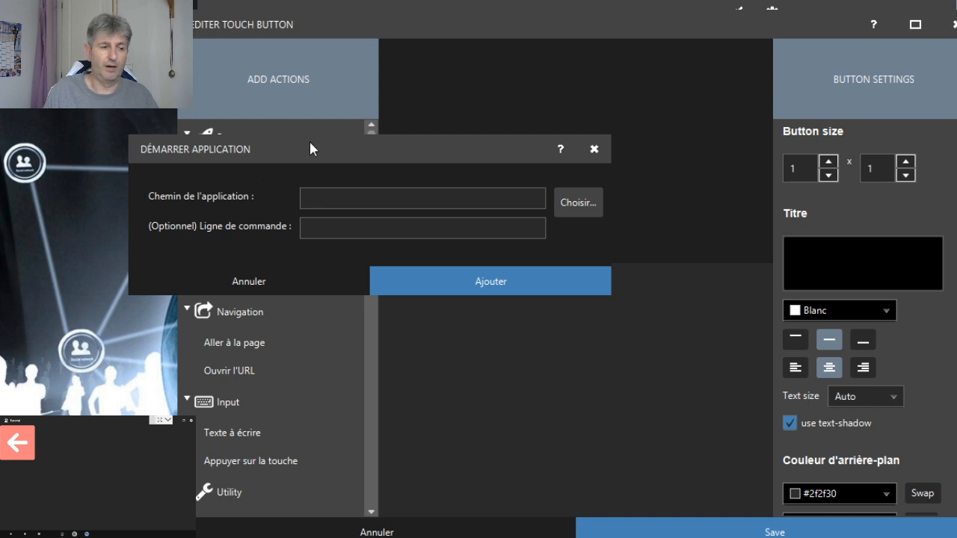
pyautogui.moveTo(310, 147); pyautogui.dragTo(437, 151)
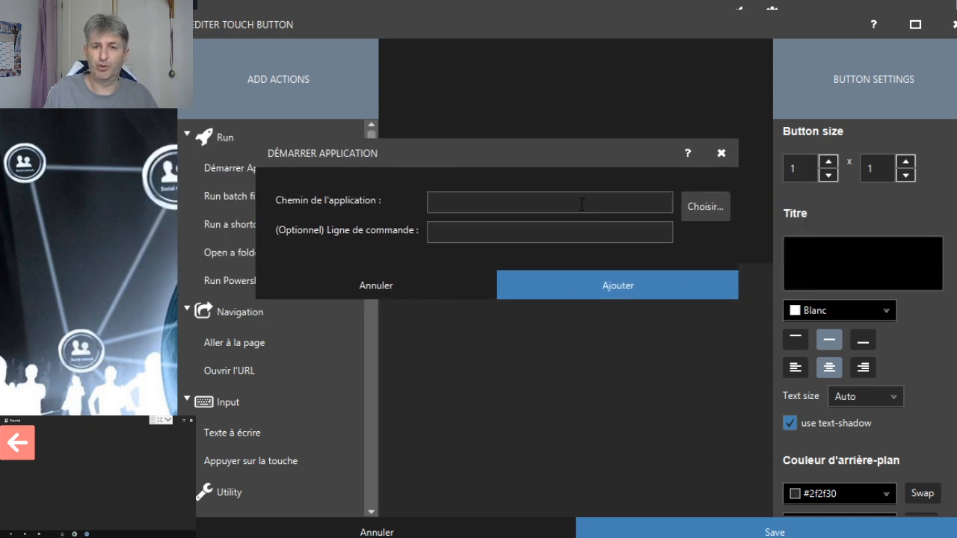
pyautogui.click(698, 207)
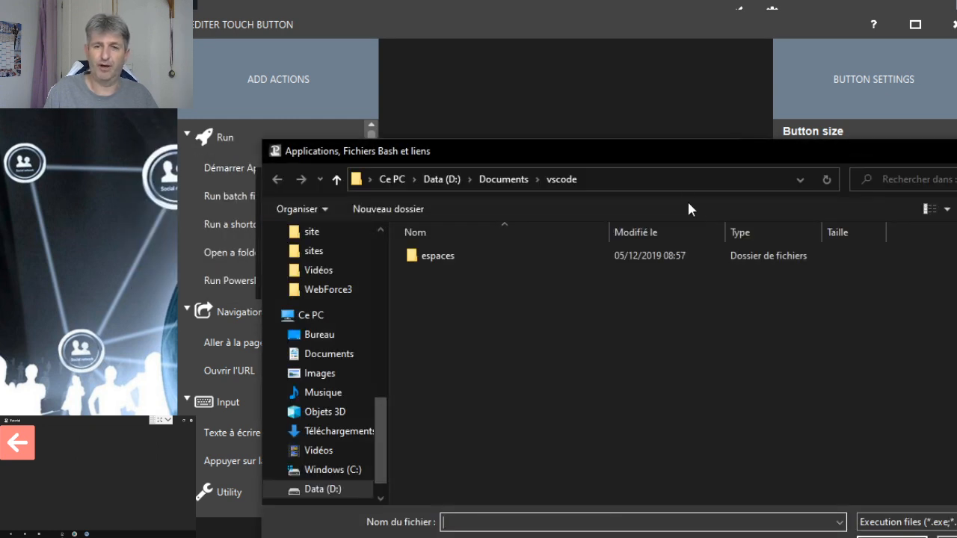
pyautogui.moveTo(694, 154); pyautogui.dragTo(636, 77)
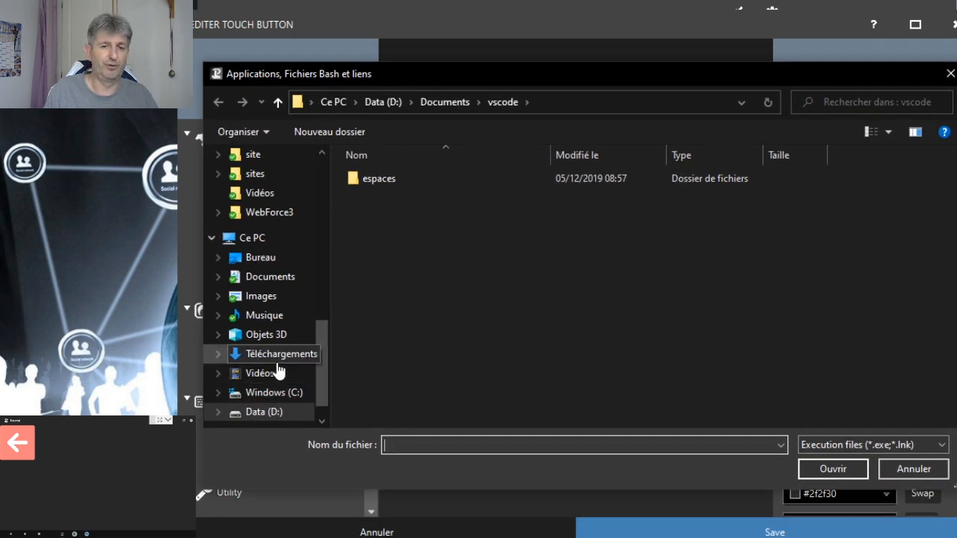
# - Choose PaintDotNet.exe from the paint.net folder under Programmes on drive C: as the application path and add the start action to the button
pyautogui.click(263, 393)
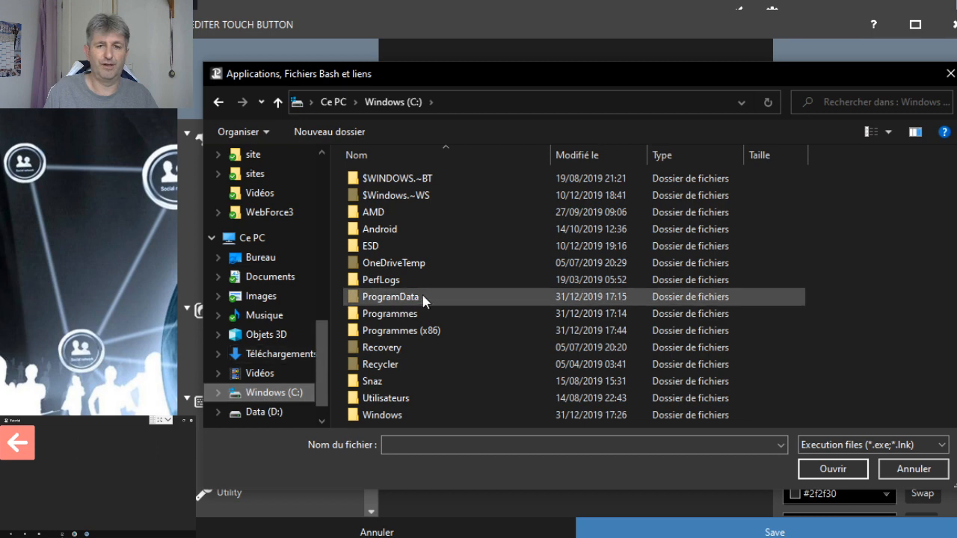
pyautogui.doubleClick(408, 315)
pyautogui.scroll(-1, 486, 251)
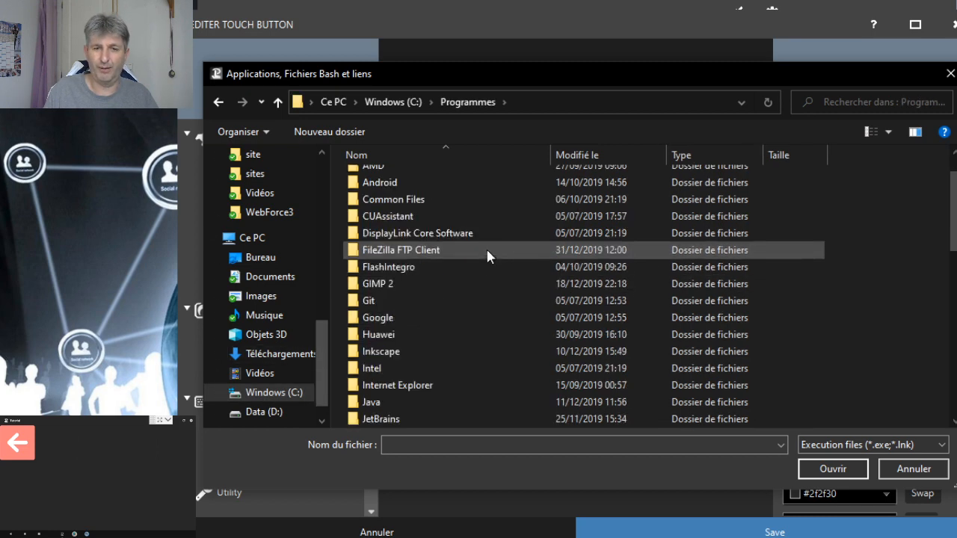
pyautogui.scroll(-4, 486, 255)
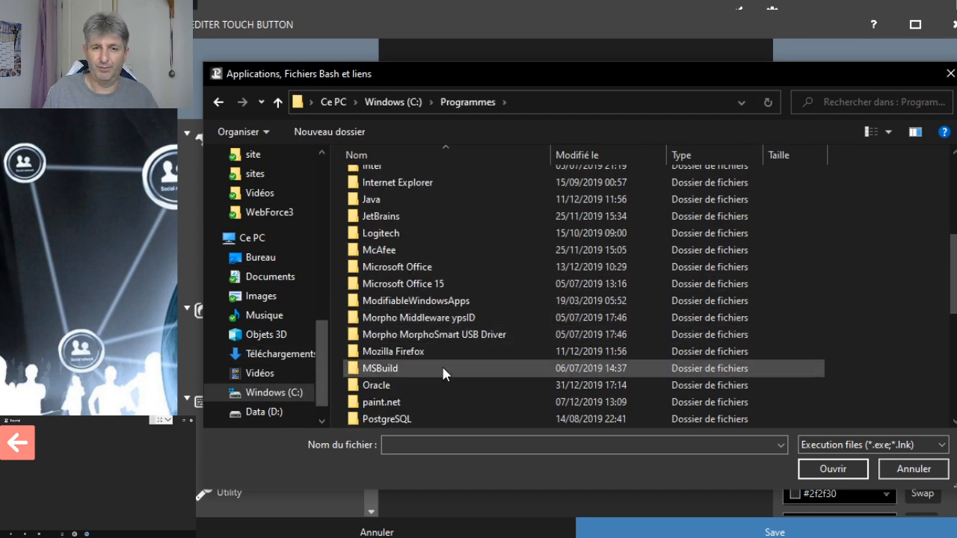
pyautogui.scroll(-1, 441, 365)
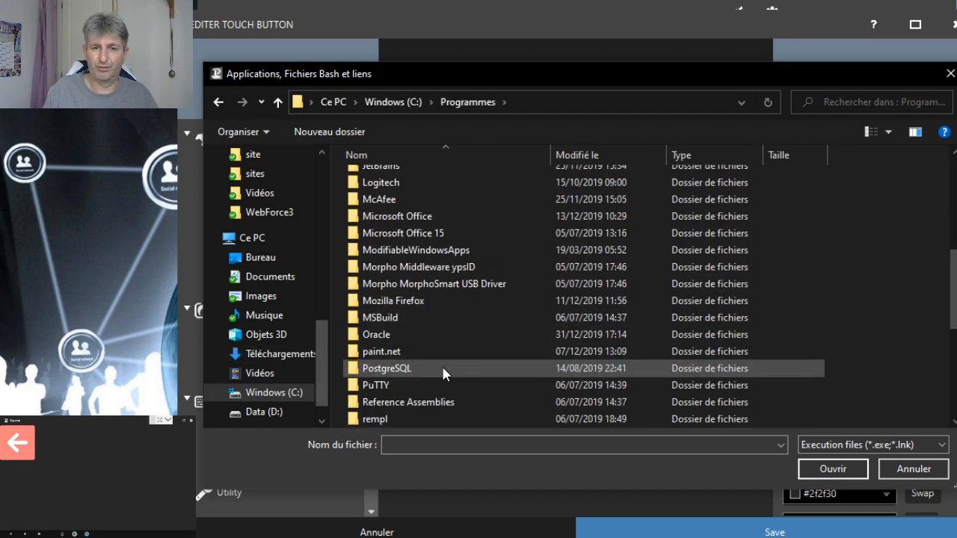
pyautogui.doubleClick(373, 347)
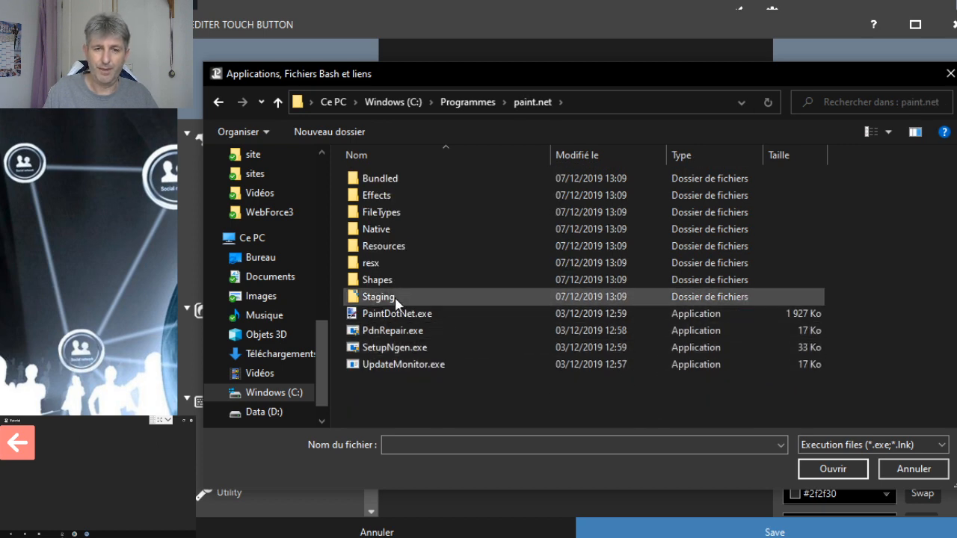
pyautogui.click(390, 317)
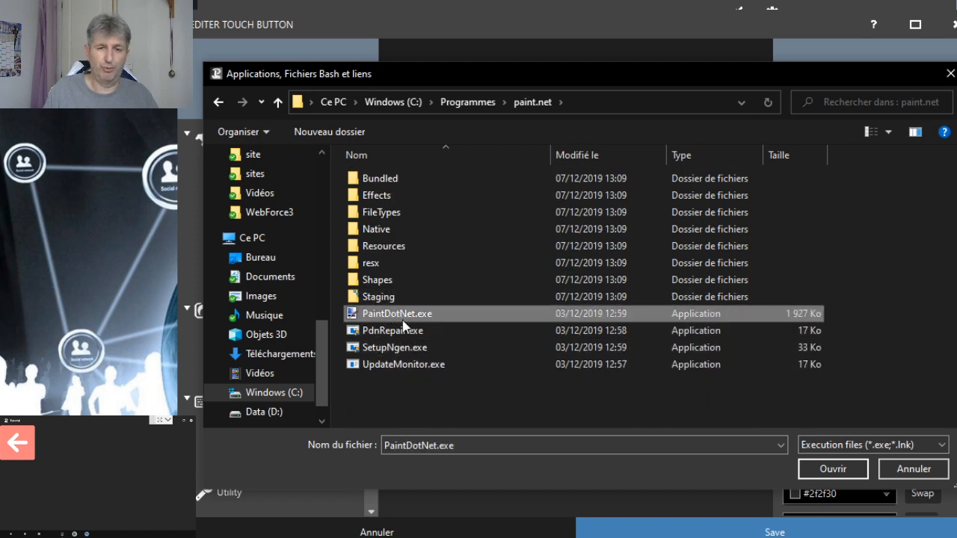
pyautogui.click(830, 469)
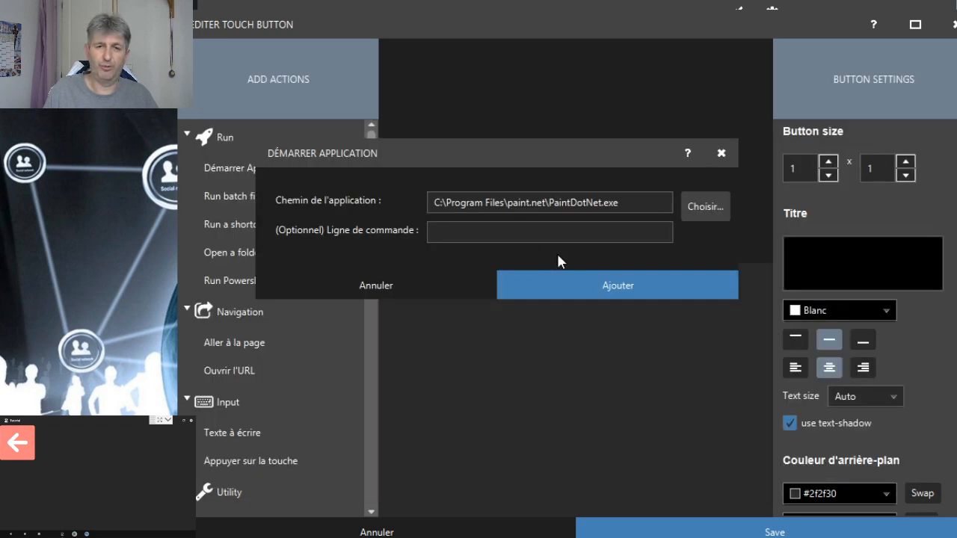
pyautogui.click(602, 286)
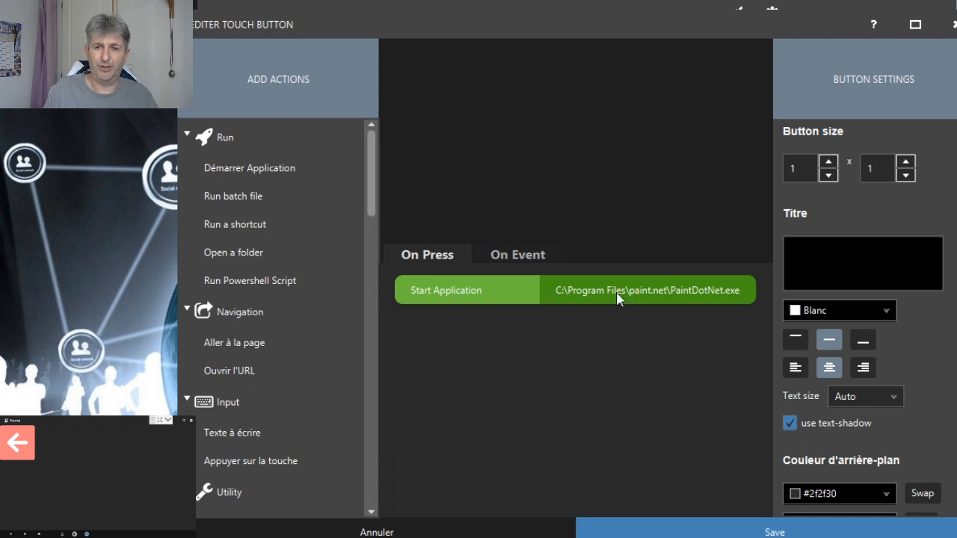
# - Title the button Paint and set both of its background colours to dark green #1a4d1a
pyautogui.click(882, 243)
pyautogui.write('Paint')
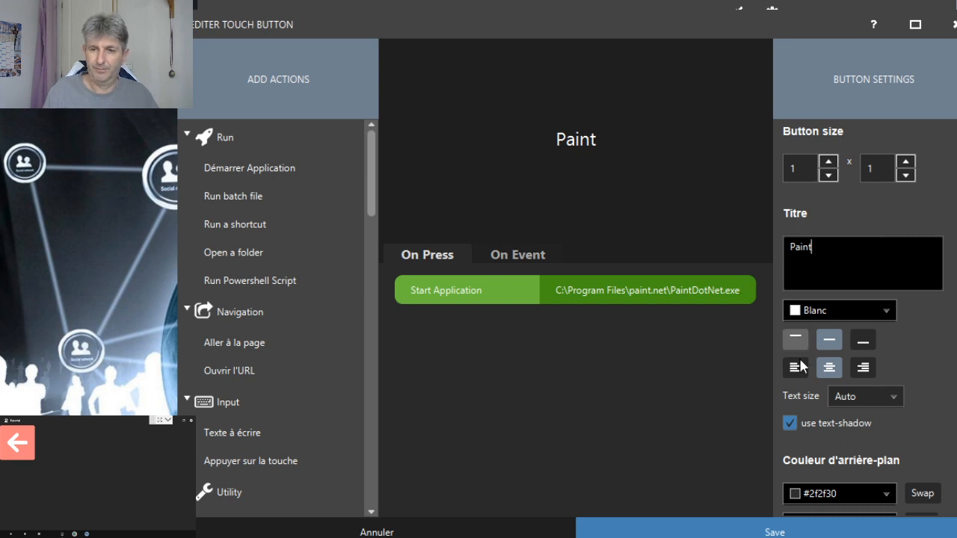
pyautogui.scroll(-1, 866, 400)
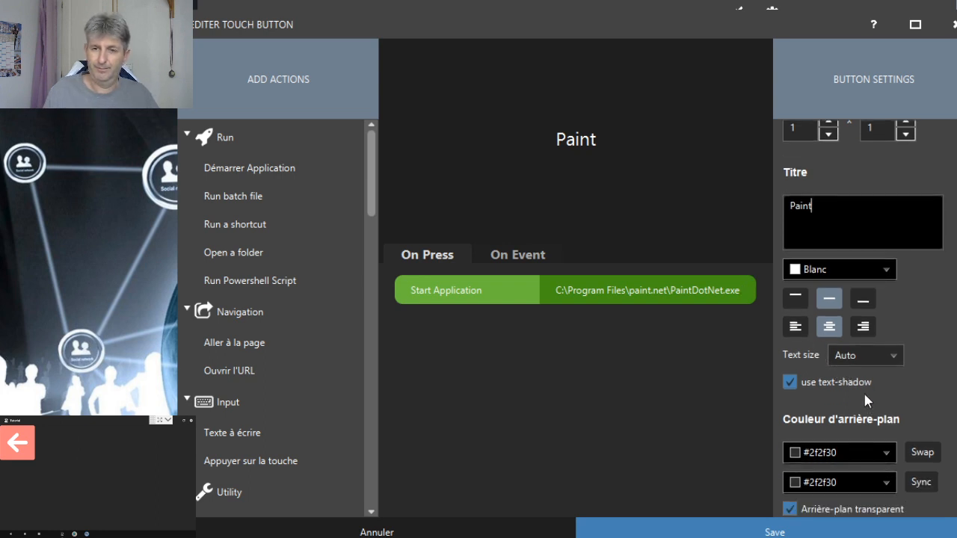
pyautogui.click(865, 454)
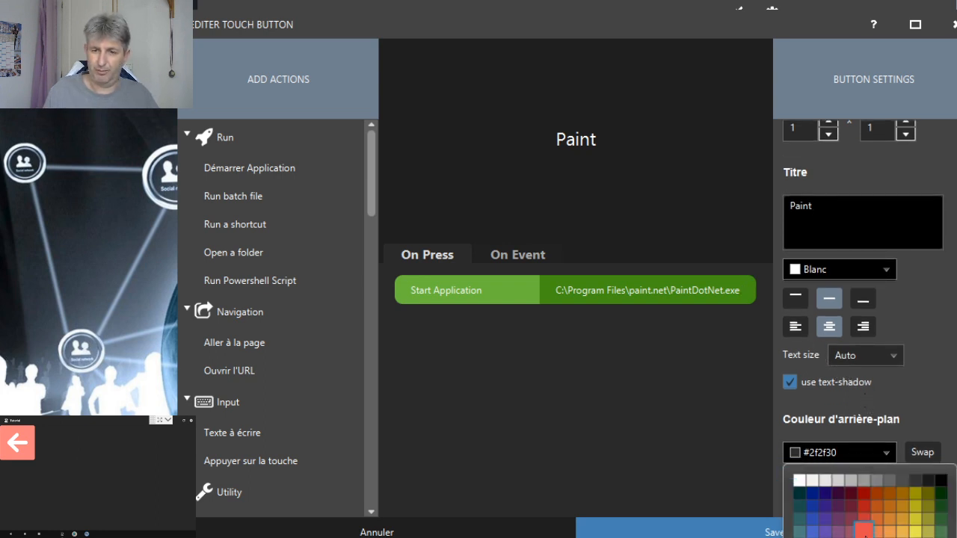
pyautogui.click(942, 507)
pyautogui.click(922, 481)
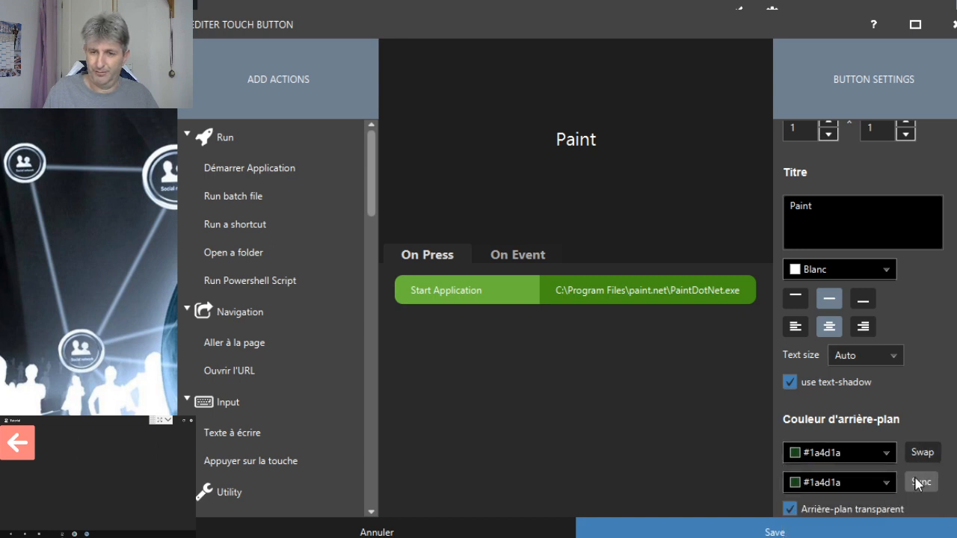
# - Turn off the Paint button's transparent background and save the button
pyautogui.scroll(-1, 875, 414)
pyautogui.click(847, 469)
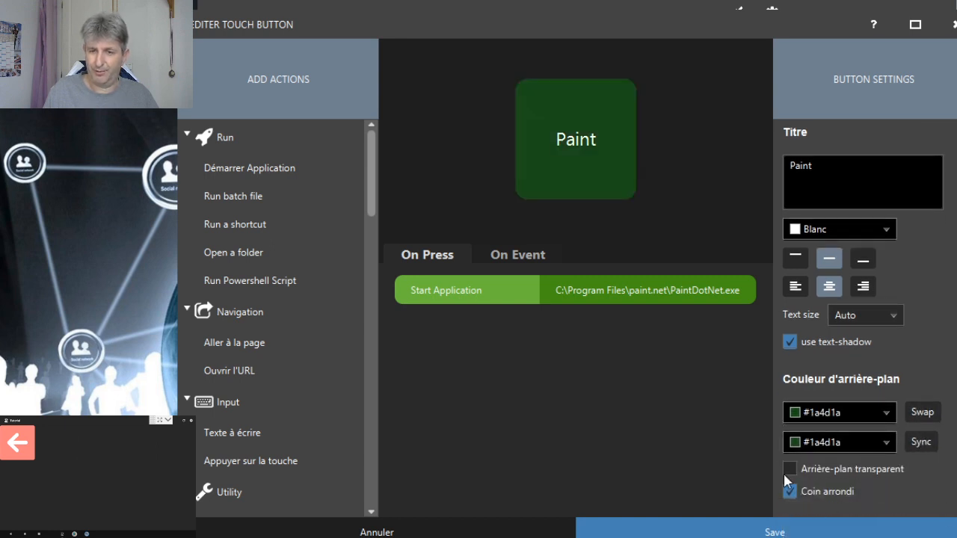
pyautogui.click(785, 533)
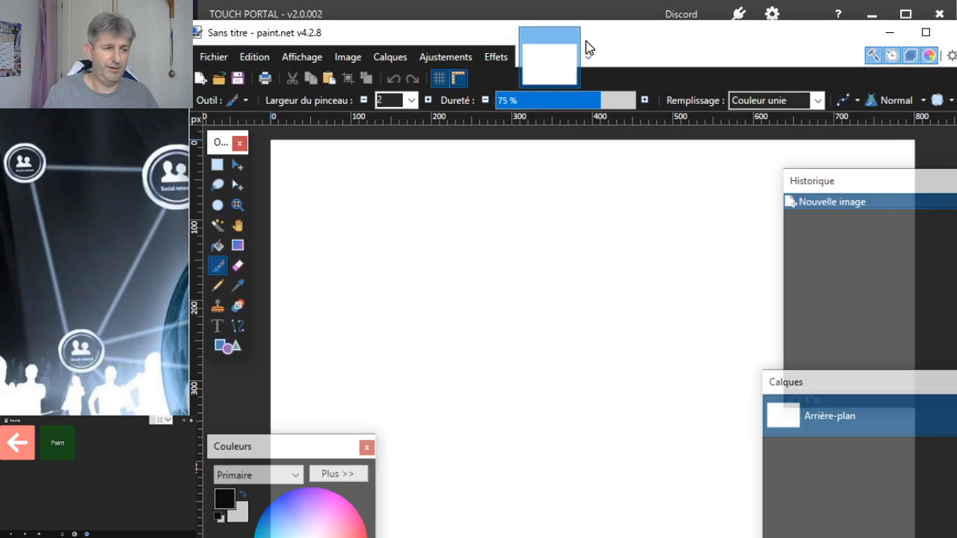
# - Close the paint.net window to return to the Tutoriel page
pyautogui.click(587, 53)
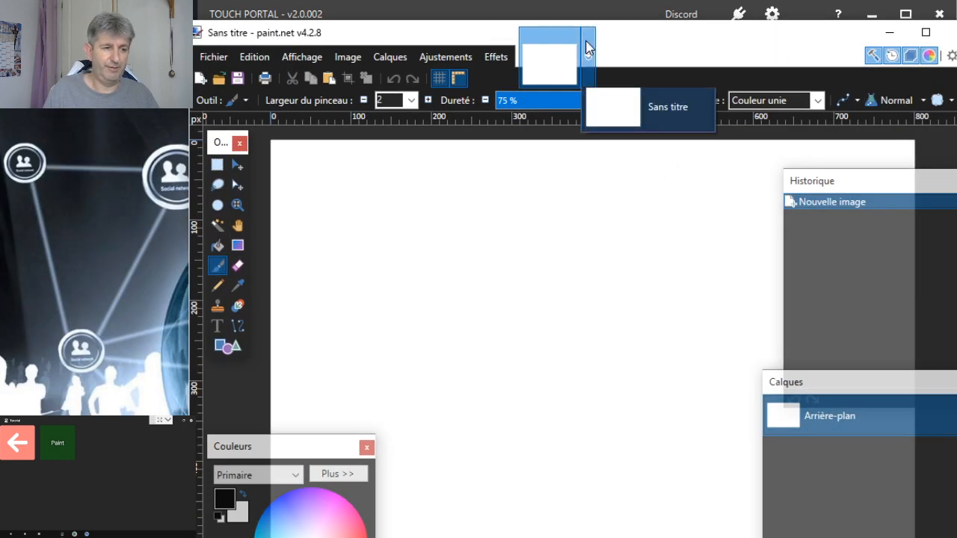
pyautogui.click(953, 33)
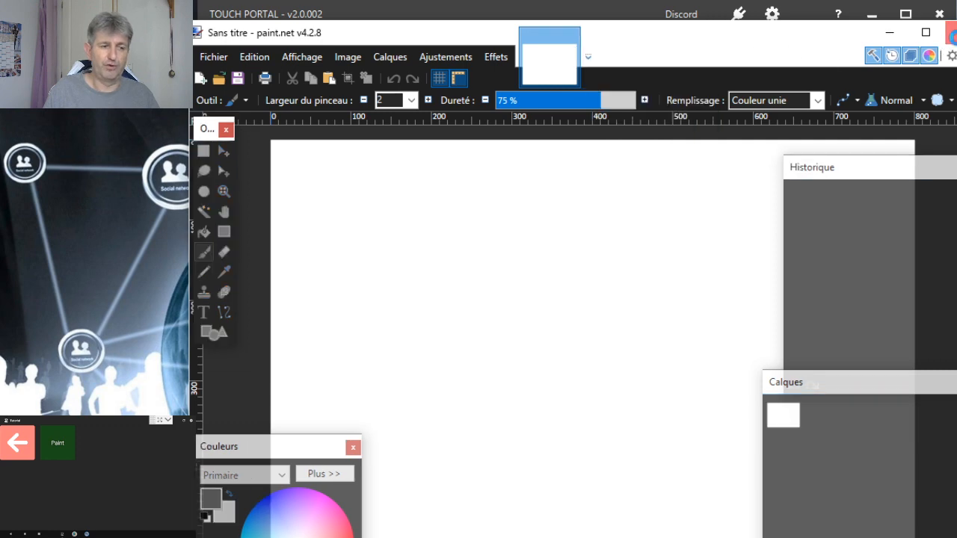
pyautogui.click(952, 32)
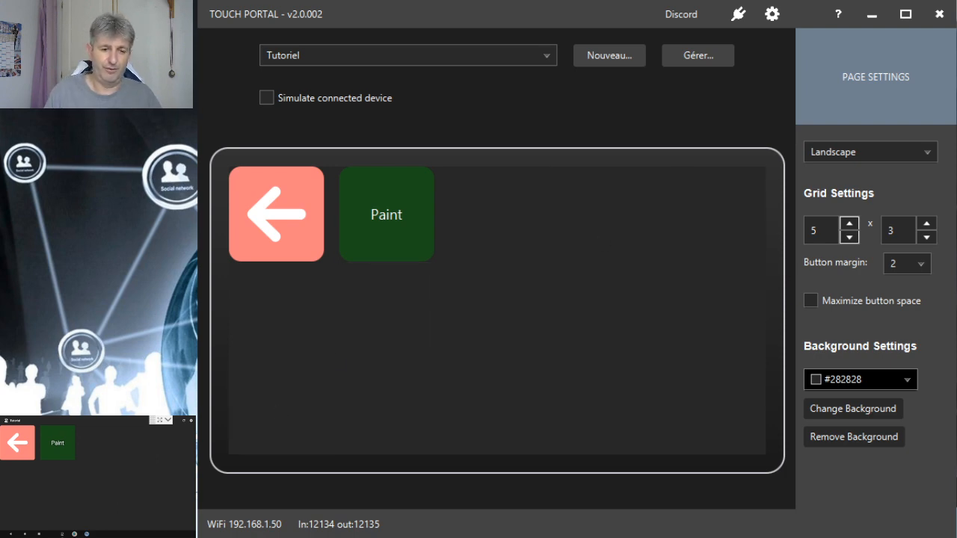
# - Switch to Discord to view the message posted via Touch Portal in the sessions-live channel, and minimize Discord
pyautogui.hotkey('alt', 'Tab')
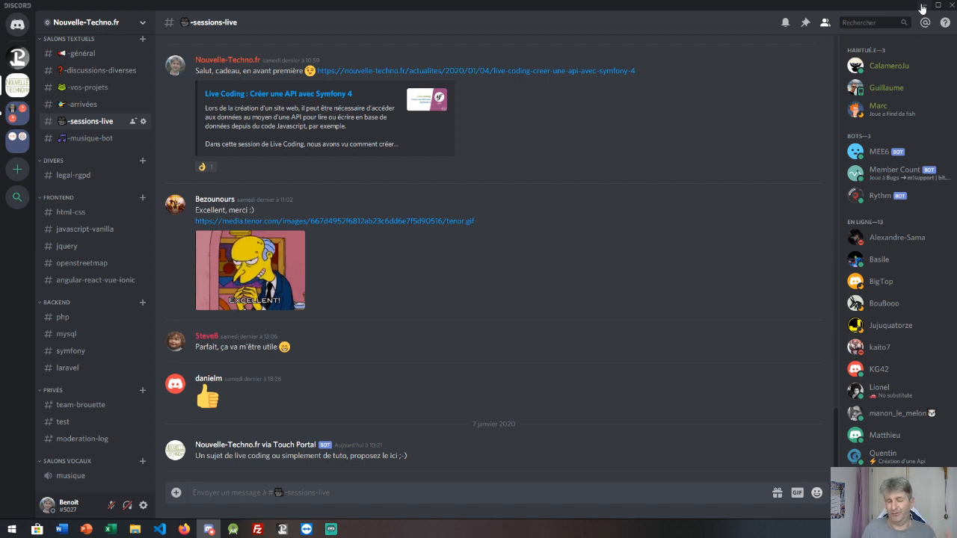
pyautogui.click(923, 6)
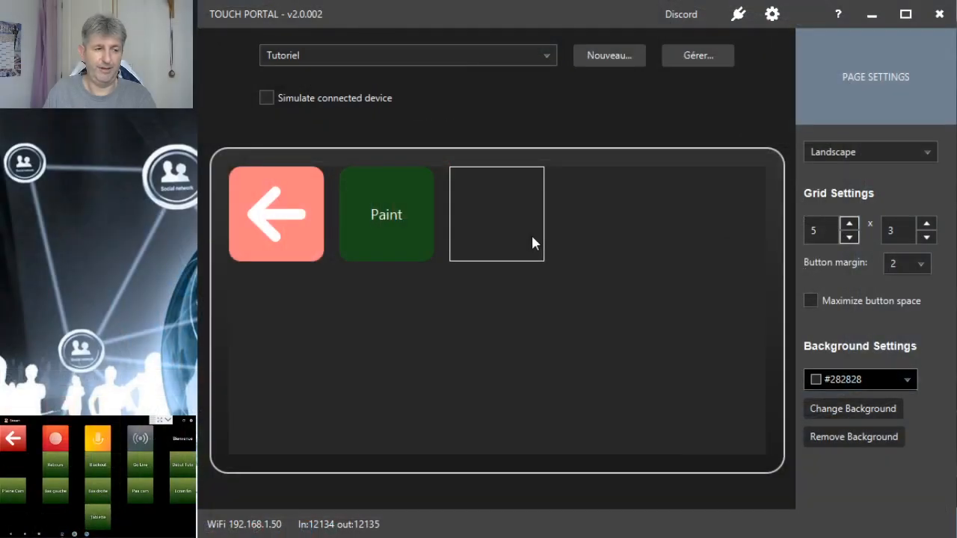
# - Create a button in the empty cell beside Paint and give it the icon file App - Discord.png from the 256x256 Icons folder
pyautogui.click(497, 217)
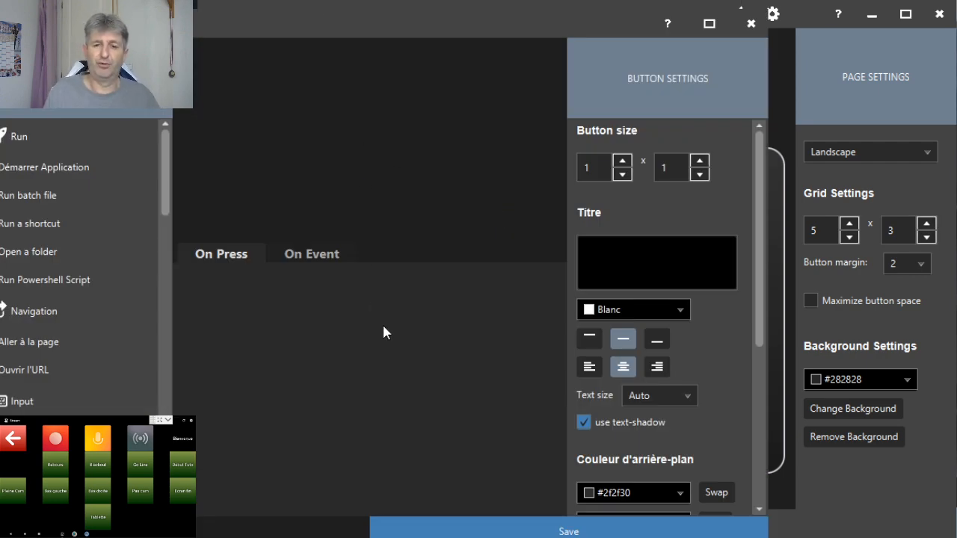
pyautogui.scroll(-5, 689, 315)
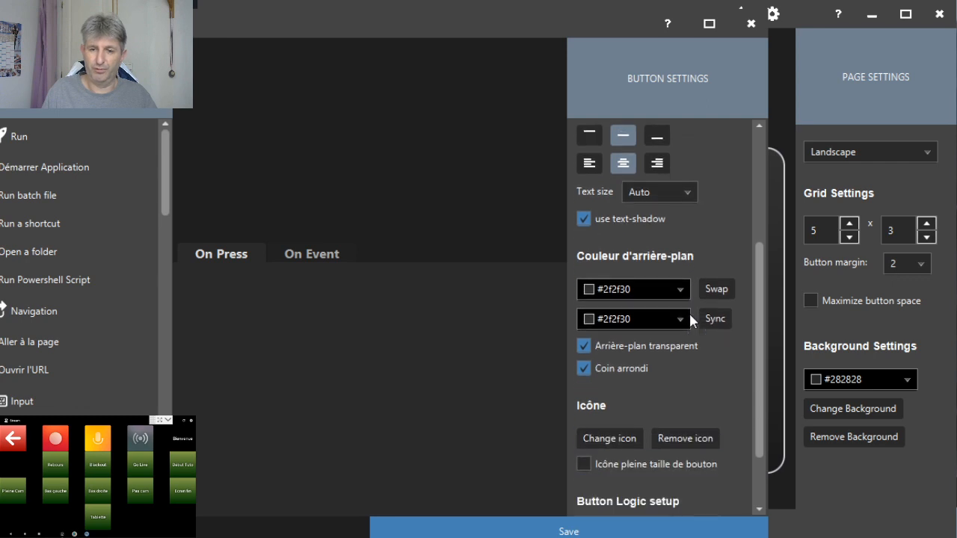
pyautogui.scroll(-1, 689, 311)
pyautogui.click(615, 400)
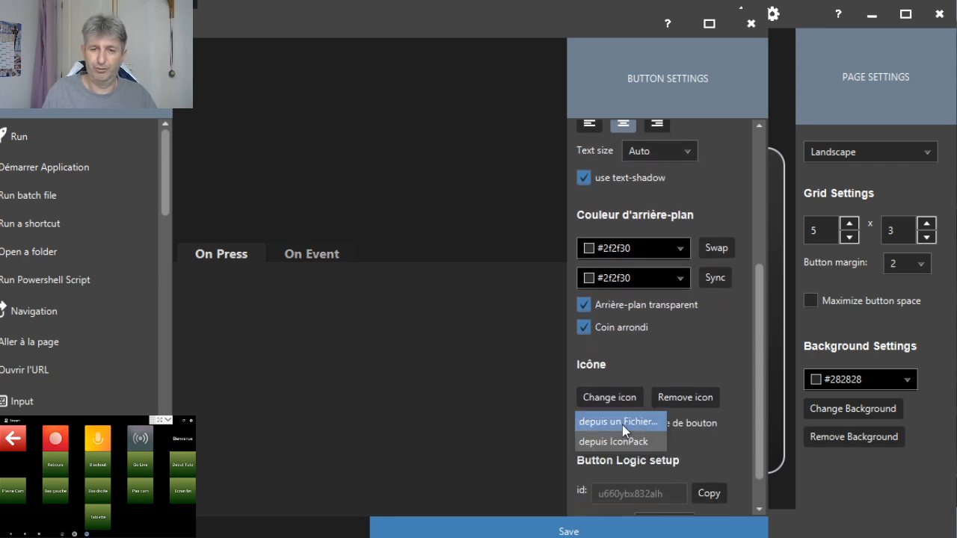
pyautogui.click(621, 423)
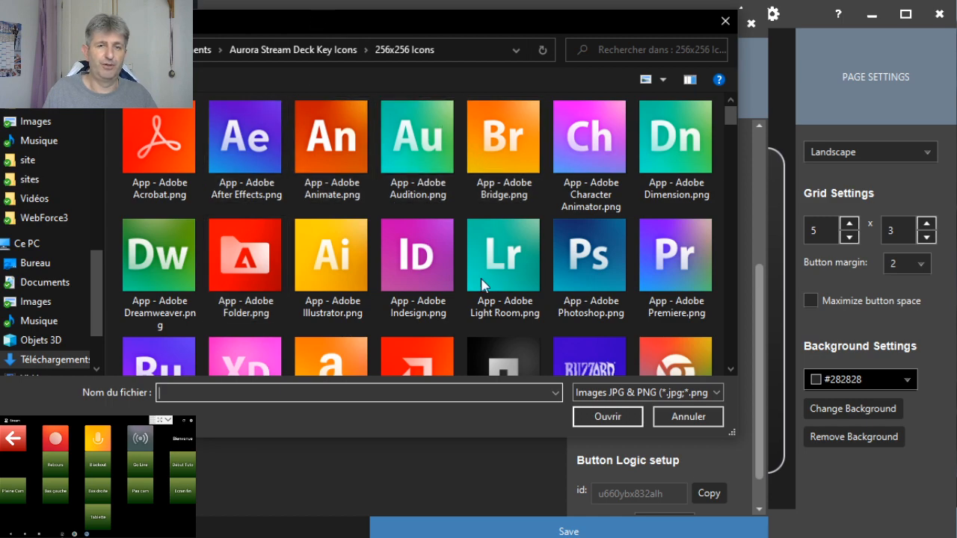
pyautogui.scroll(-6, 478, 233)
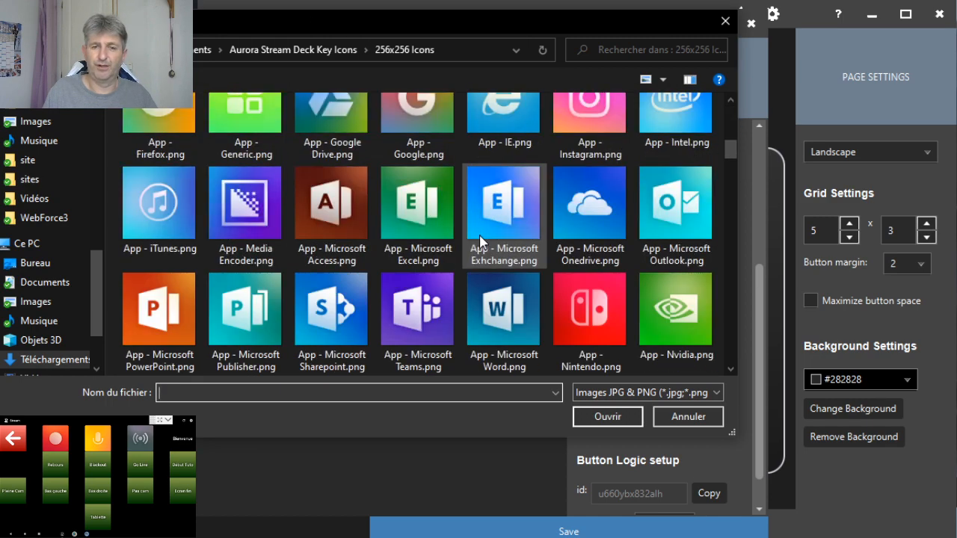
pyautogui.scroll(-3, 479, 243)
pyautogui.scroll(4, 480, 241)
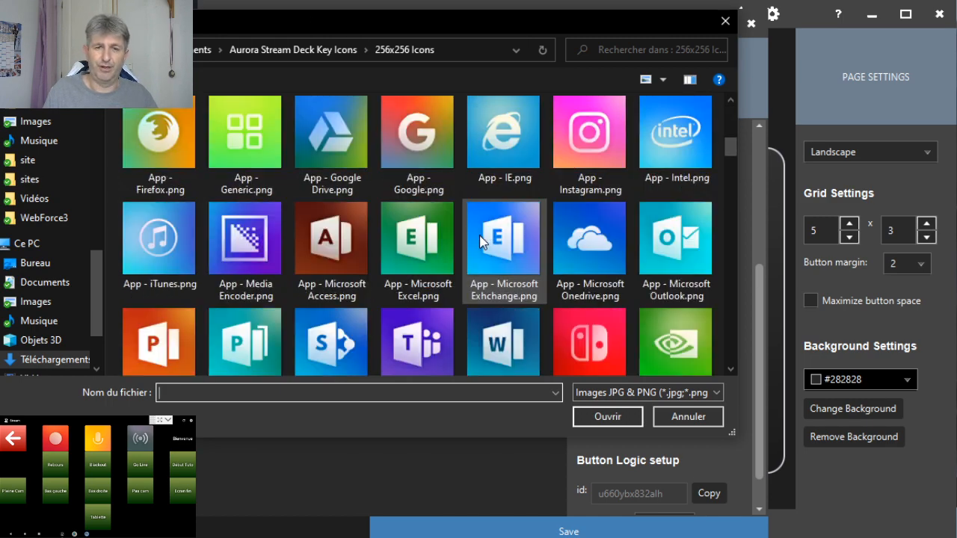
pyautogui.scroll(3, 479, 241)
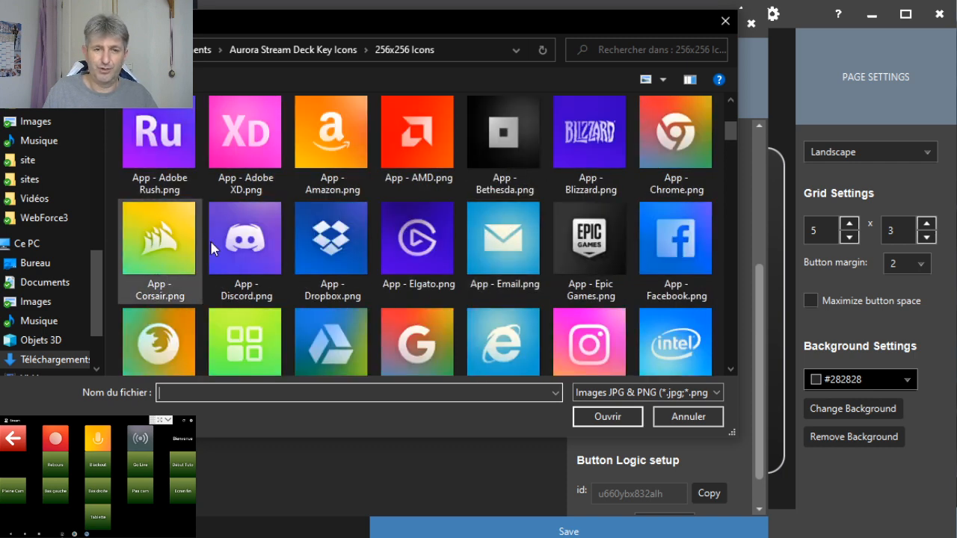
pyautogui.click(257, 243)
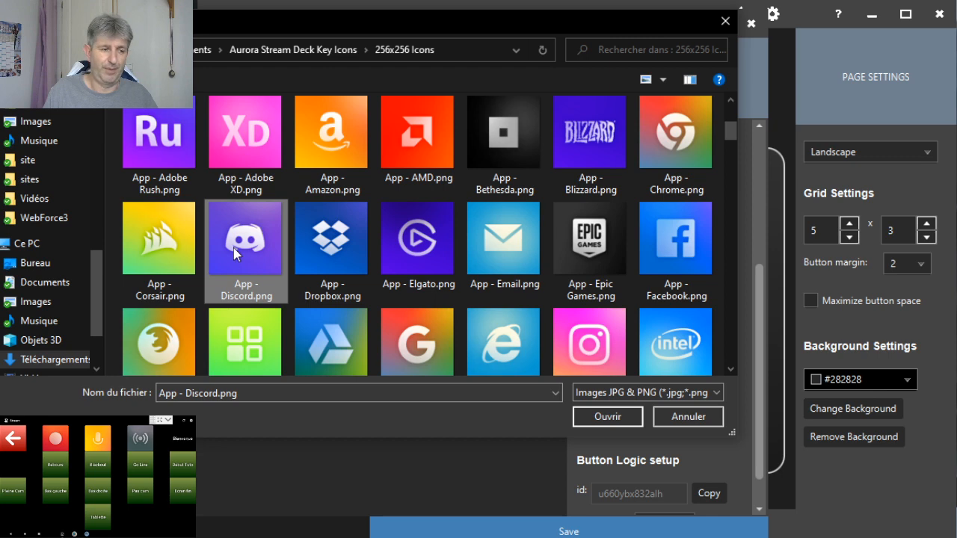
pyautogui.doubleClick(245, 237)
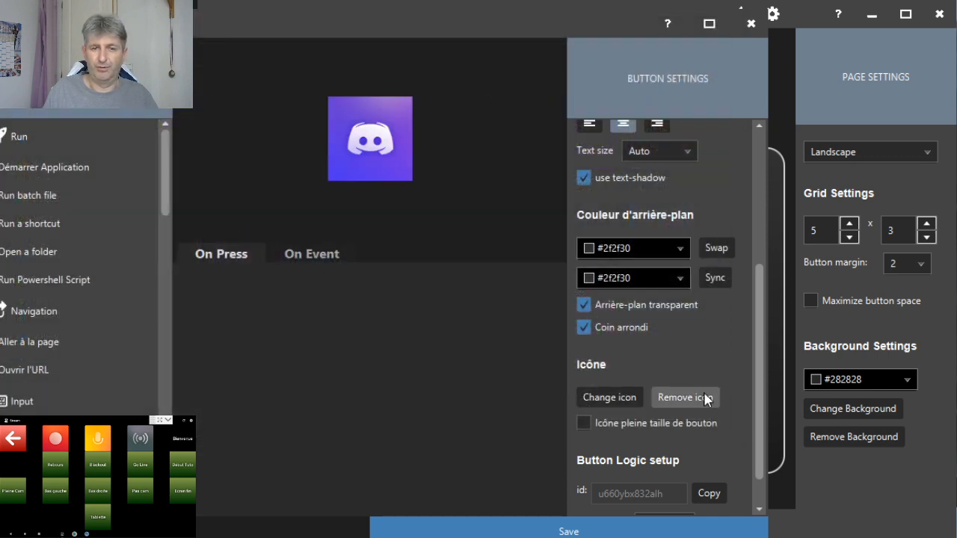
# - Title the Discord icon button Démo, align its title to the bottom, and save the button
pyautogui.scroll(6, 624, 247)
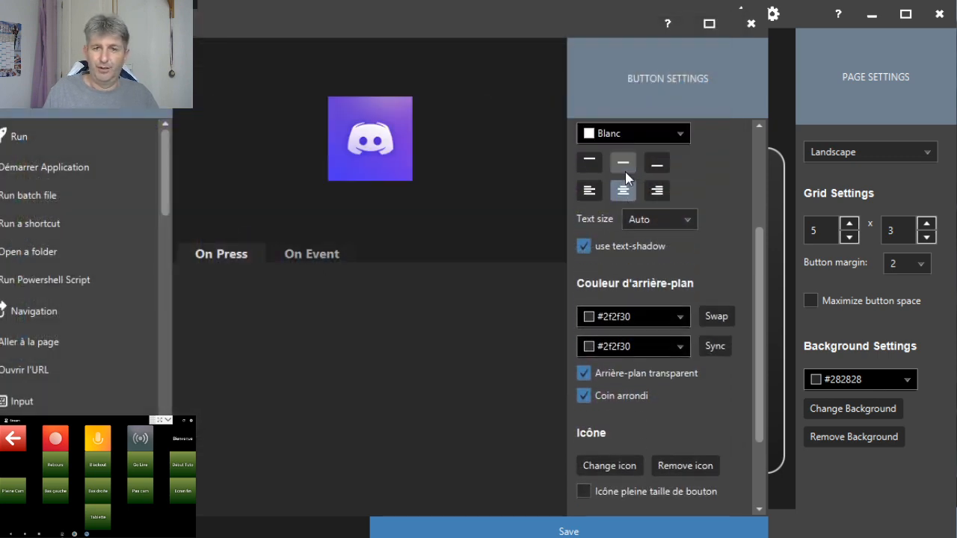
pyautogui.click(632, 235)
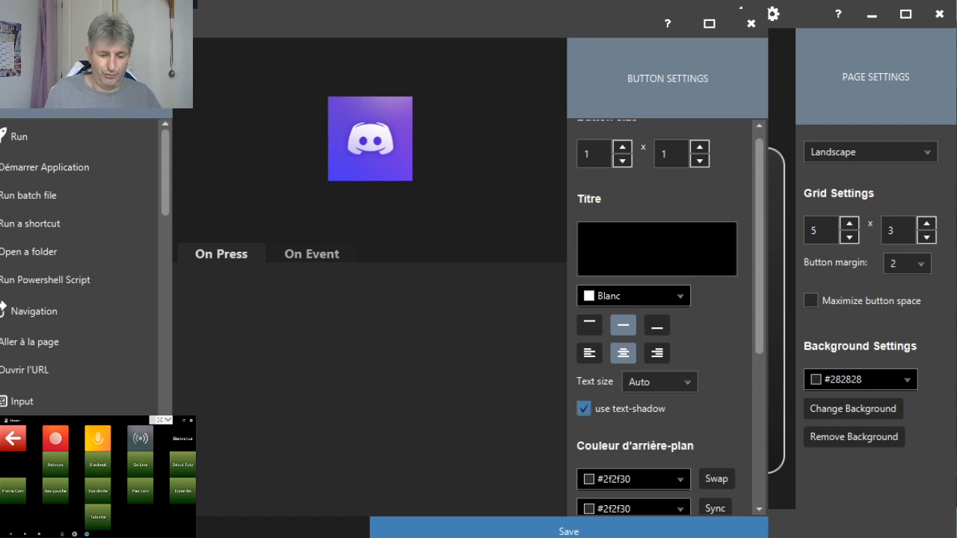
pyautogui.write('Démo')
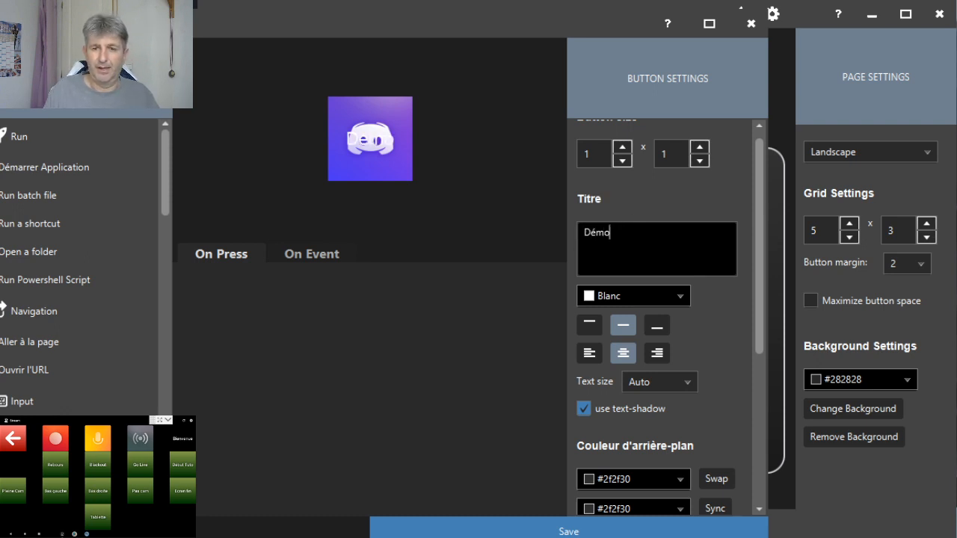
pyautogui.scroll(-3, 628, 224)
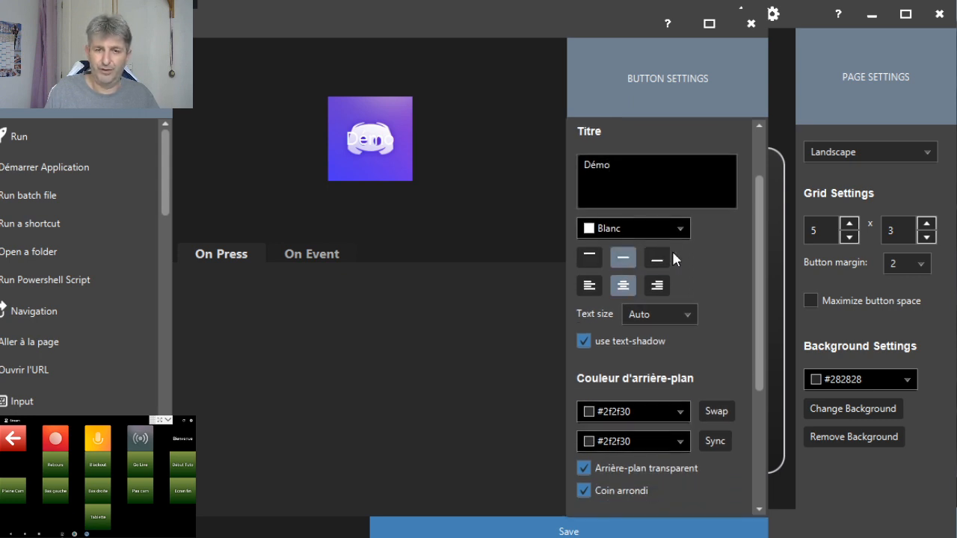
pyautogui.click(663, 261)
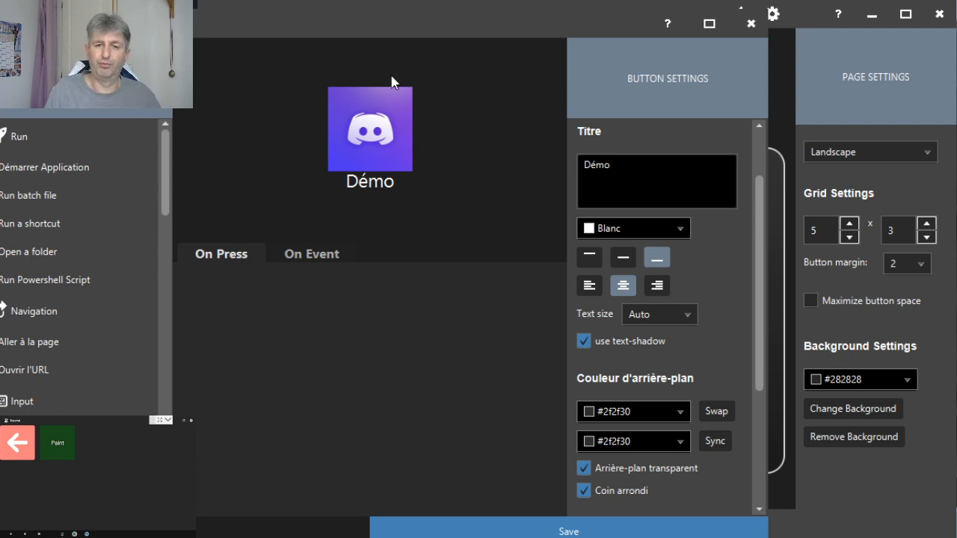
pyautogui.click(586, 532)
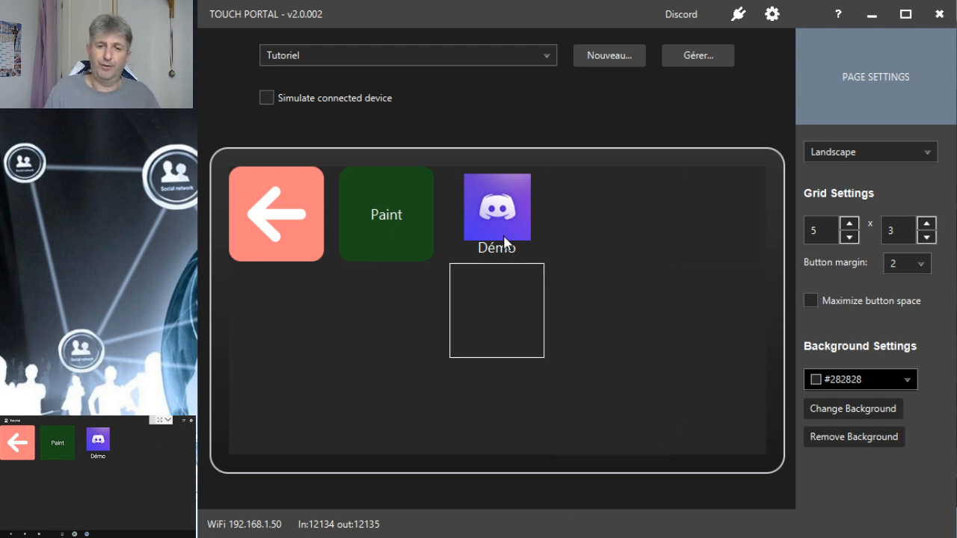
# - Add an Http Post action to the Démo button and paste the Discord webhook URL as its POST Url
pyautogui.click(518, 217)
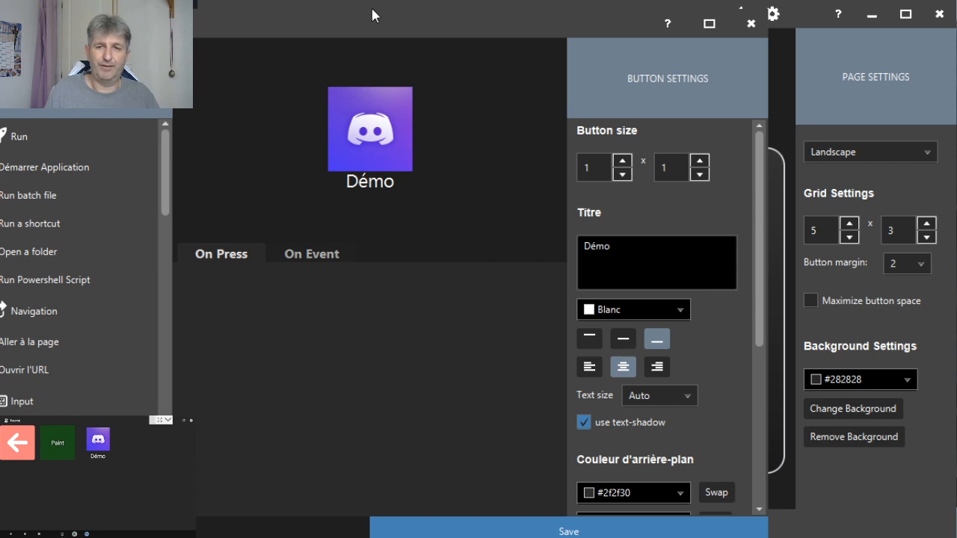
pyautogui.moveTo(518, 27); pyautogui.dragTo(736, 15)
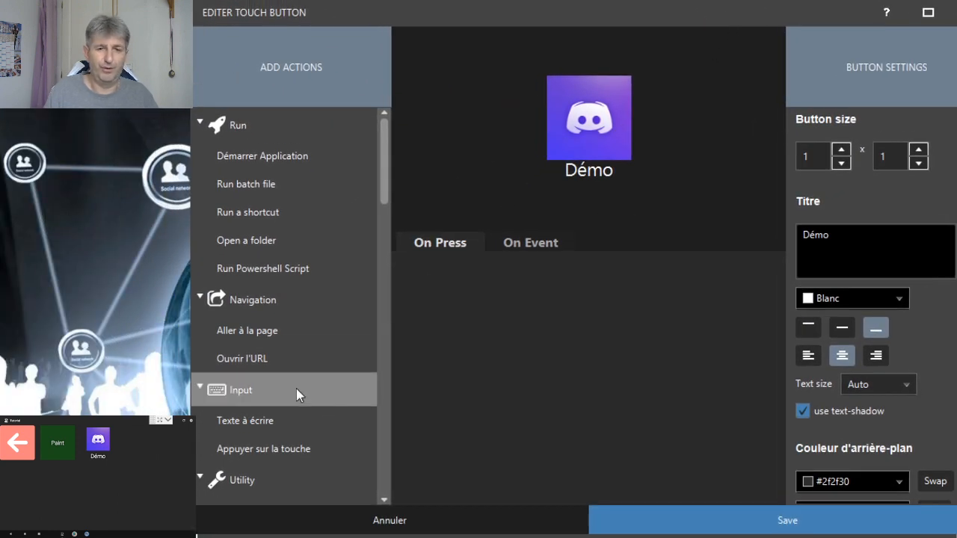
pyautogui.scroll(-3, 296, 377)
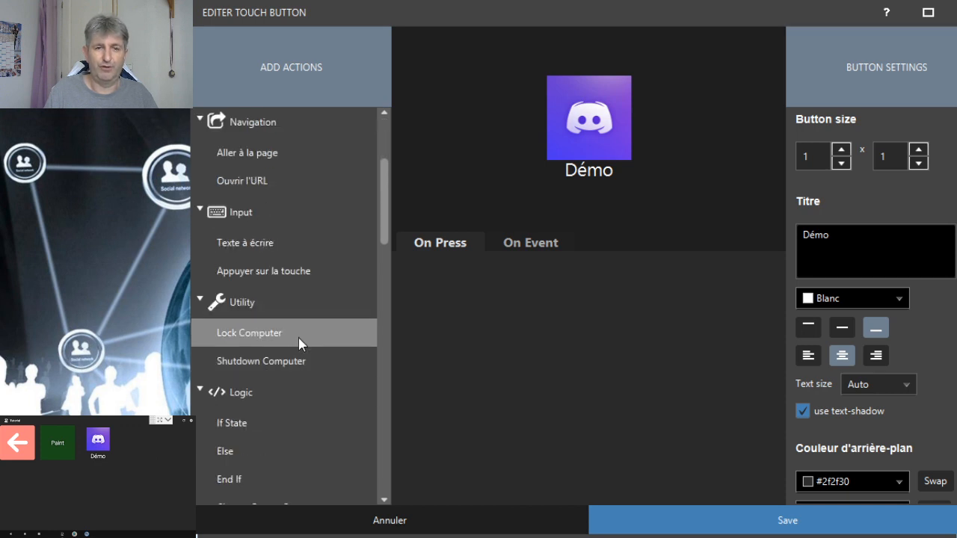
pyautogui.scroll(-1, 299, 344)
pyautogui.scroll(-3, 299, 344)
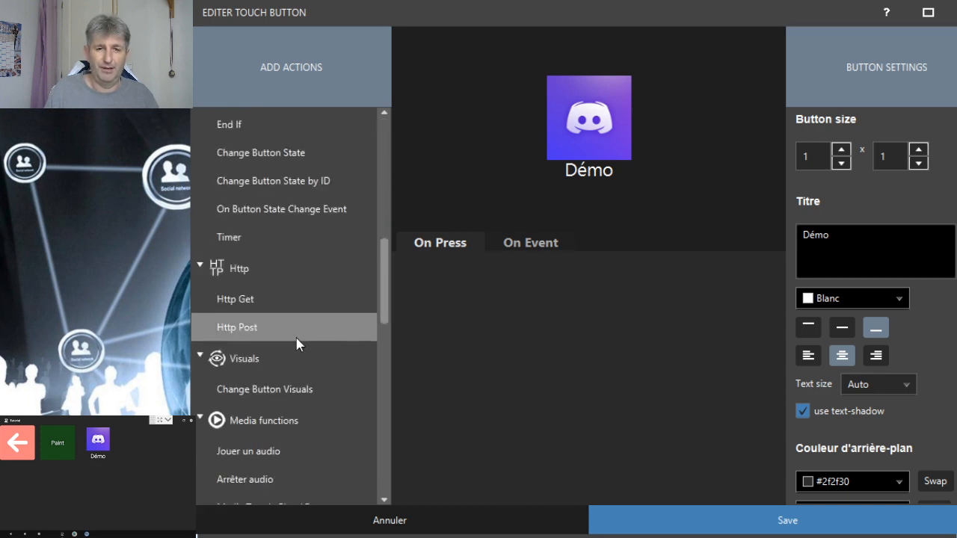
pyautogui.doubleClick(260, 330)
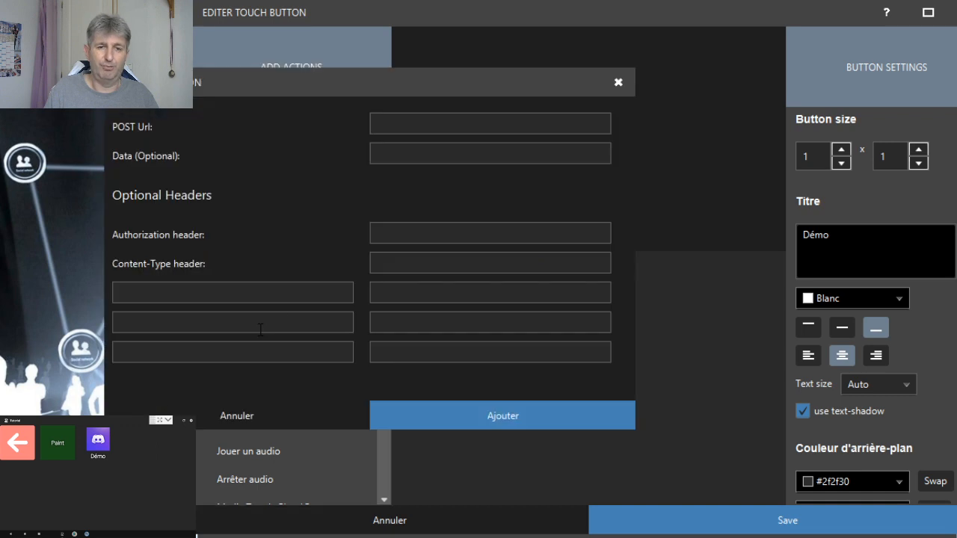
pyautogui.moveTo(357, 79); pyautogui.dragTo(528, 105)
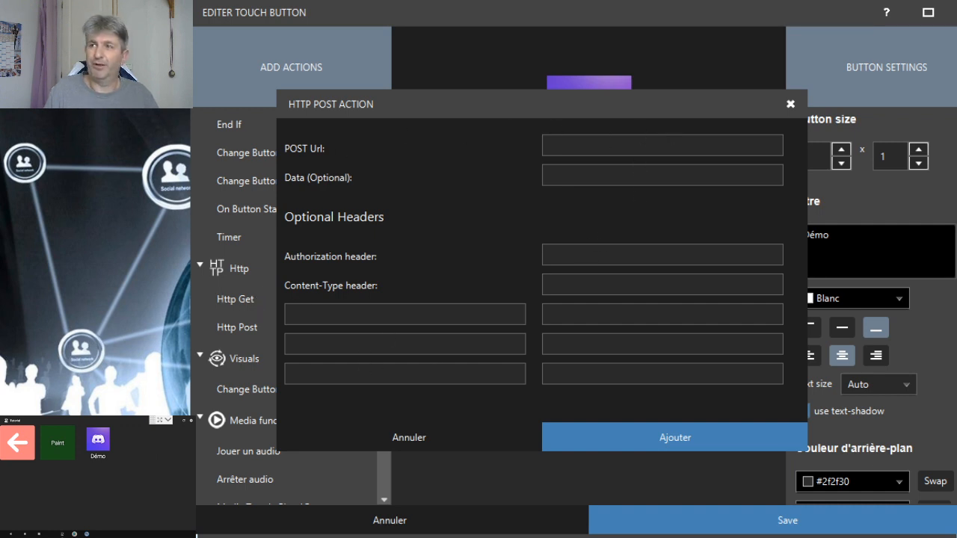
pyautogui.click(699, 142)
pyautogui.hotkey('ctrl', 'v')
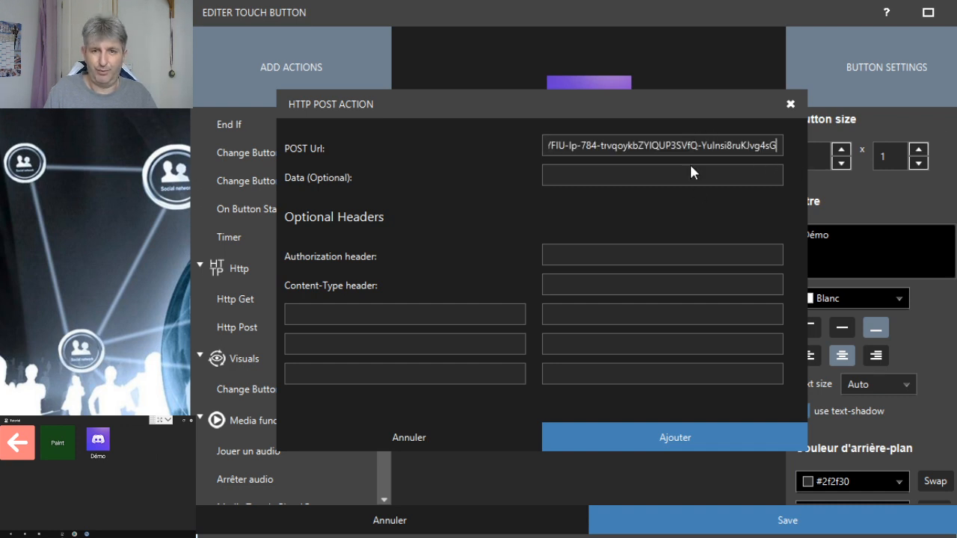
# - Paste the JSON message into the Http Post action's Data field and clear the text inside its "content" quotes
pyautogui.click(707, 174)
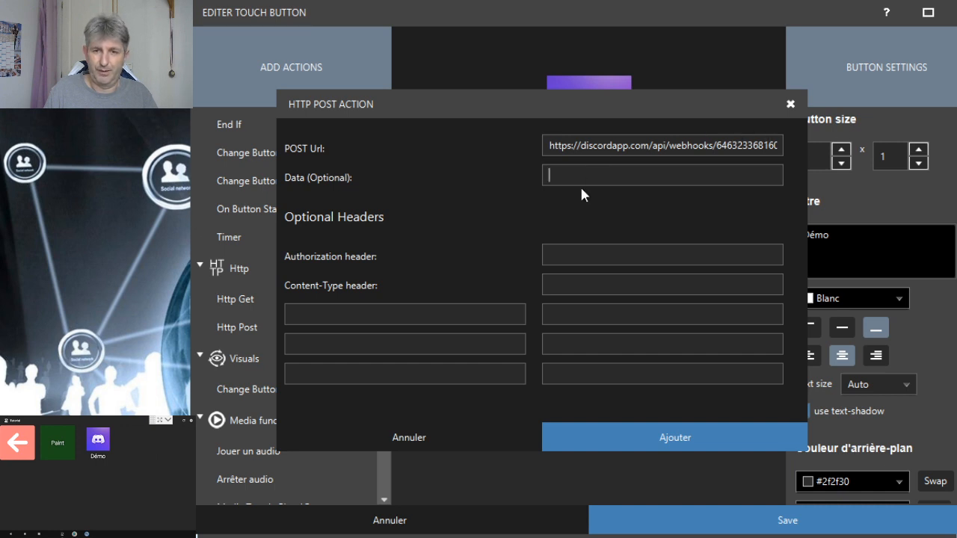
pyautogui.hotkey('ctrl', 'v')
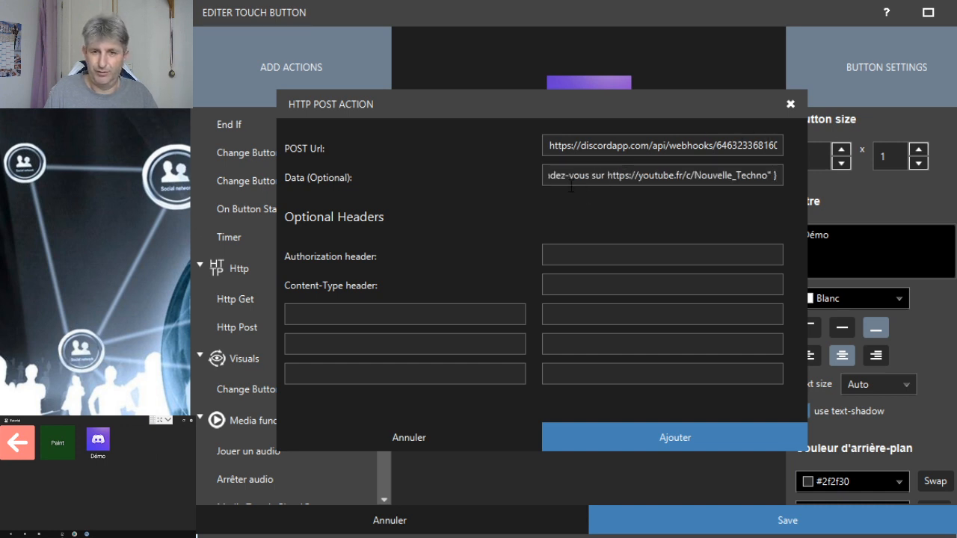
pyautogui.press('Left')
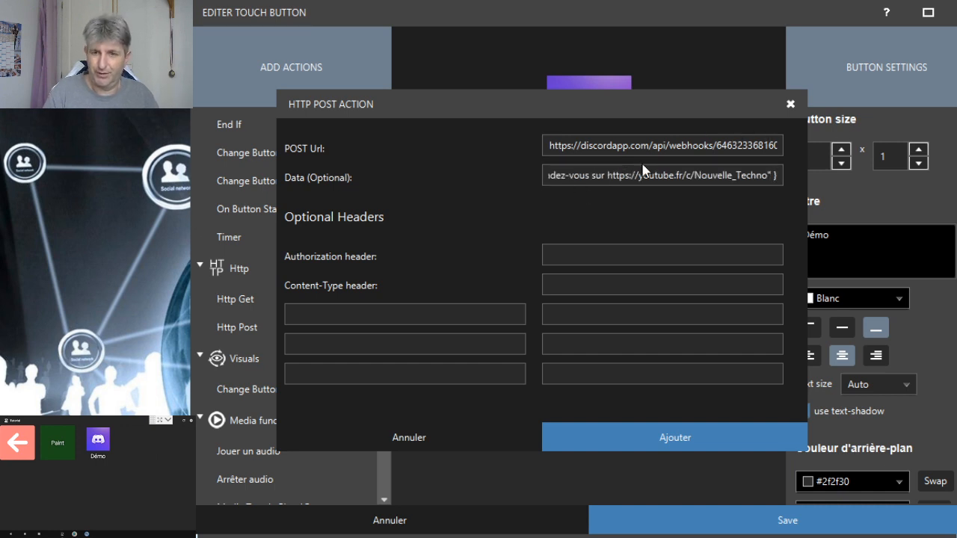
pyautogui.hotkey('shift', 'Left')
pyautogui.press('Left')
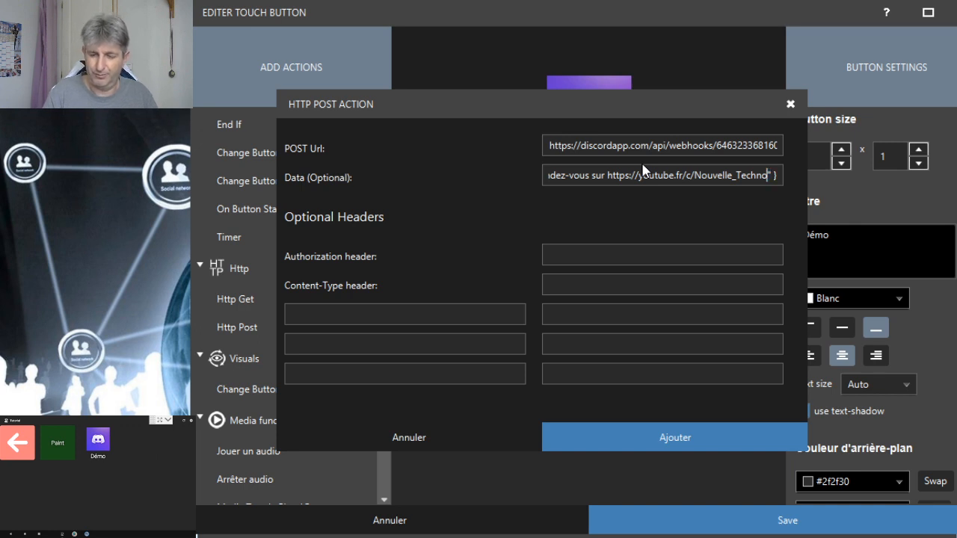
pyautogui.hotkey('shift', 'Home')
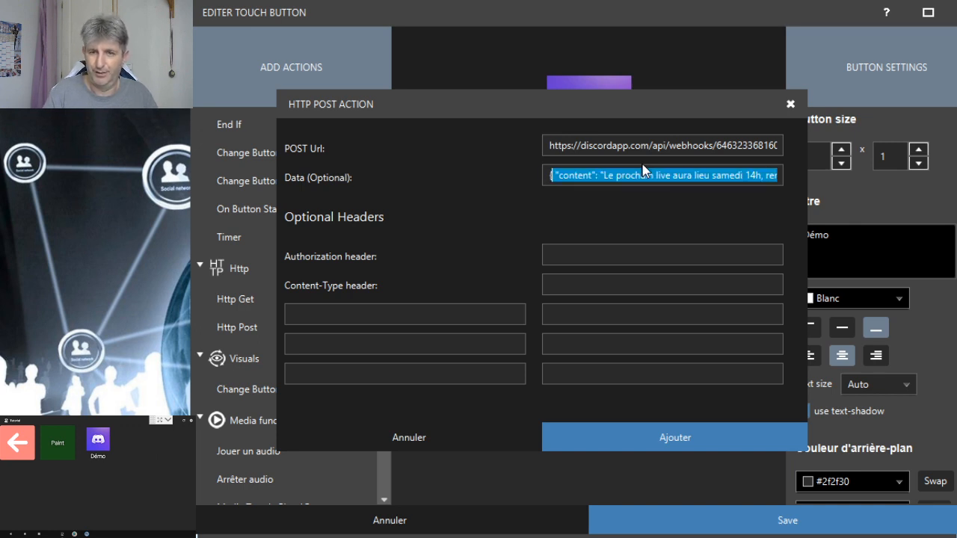
pyautogui.hotkey('shift', 'Right')
pyautogui.hotkey('shift', 'Right')
pyautogui.hotkey('shift', 'Right')
pyautogui.hotkey('shift', 'Right')
pyautogui.hotkey('shift', 'Right')
pyautogui.hotkey('shift', 'Right')
pyautogui.hotkey('shift', 'Right')
pyautogui.hotkey('shift', 'Right')
pyautogui.hotkey('shift', 'Right')
pyautogui.hotkey('shift', 'Right')
pyautogui.hotkey('shift', 'Right')
pyautogui.hotkey('shift', 'Right')
pyautogui.hotkey('shift', 'Right')
pyautogui.hotkey('shift', 'Right')
pyautogui.press('BackSpace')
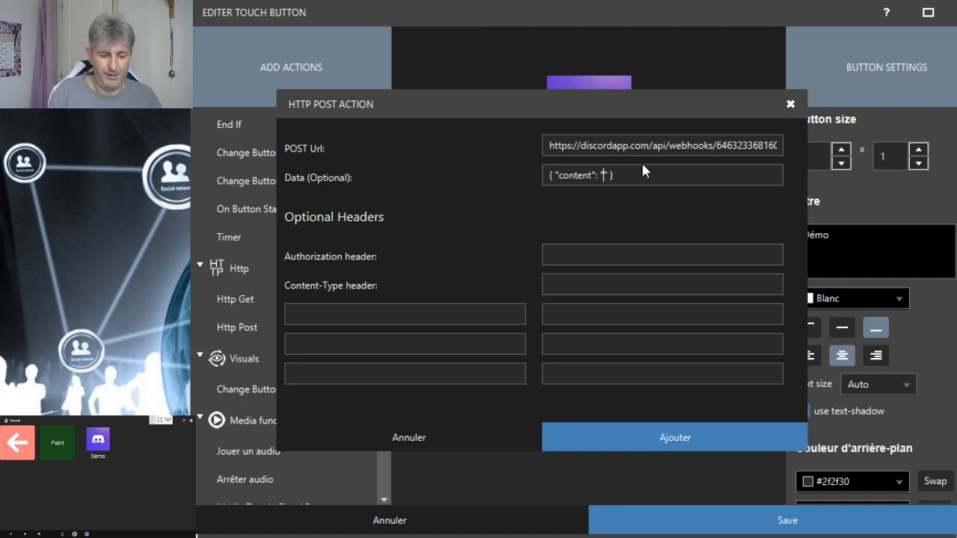
# - Enter "Petite surprise en cours de tournage, rendez-vous demain 14h" as the "content" text of the JSON data
pyautogui.write('Petite')
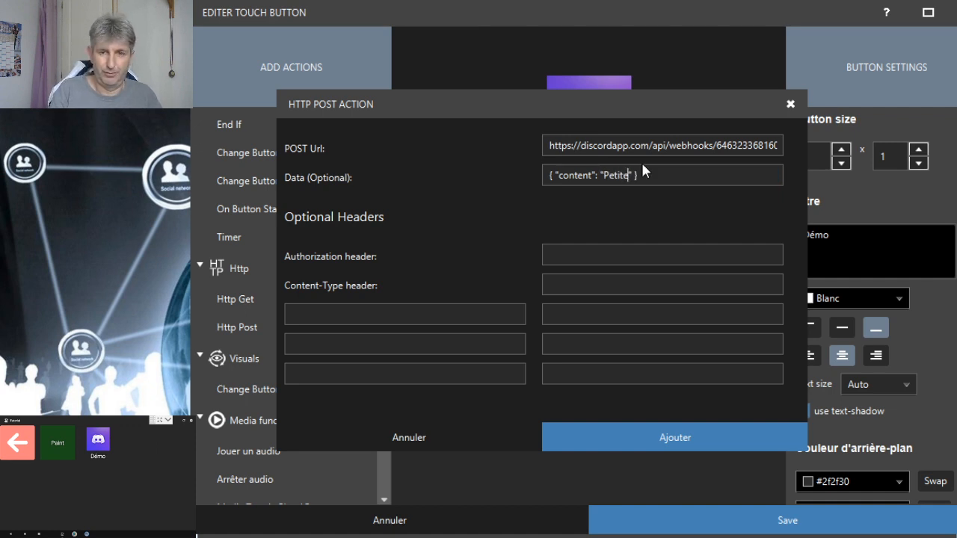
pyautogui.write(' surprise en')
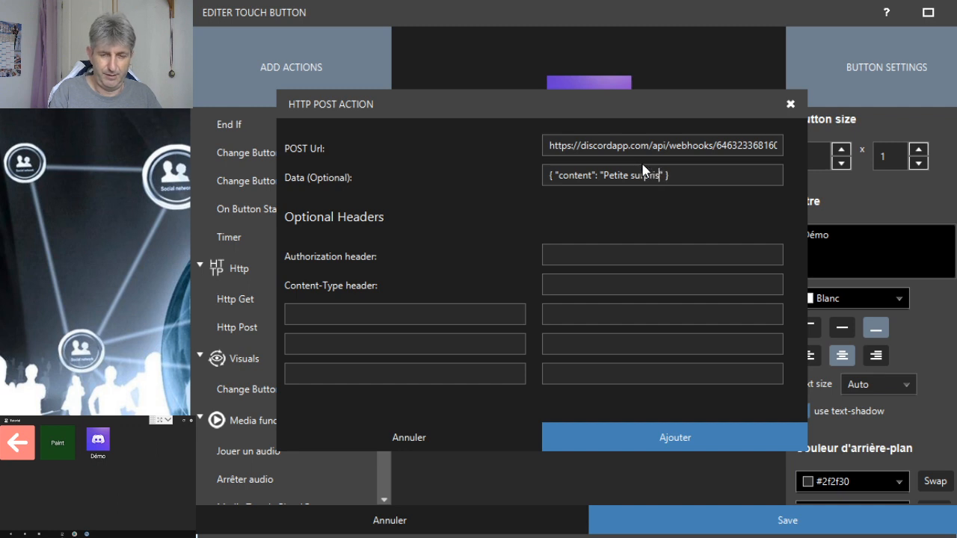
pyautogui.write(' cours de ')
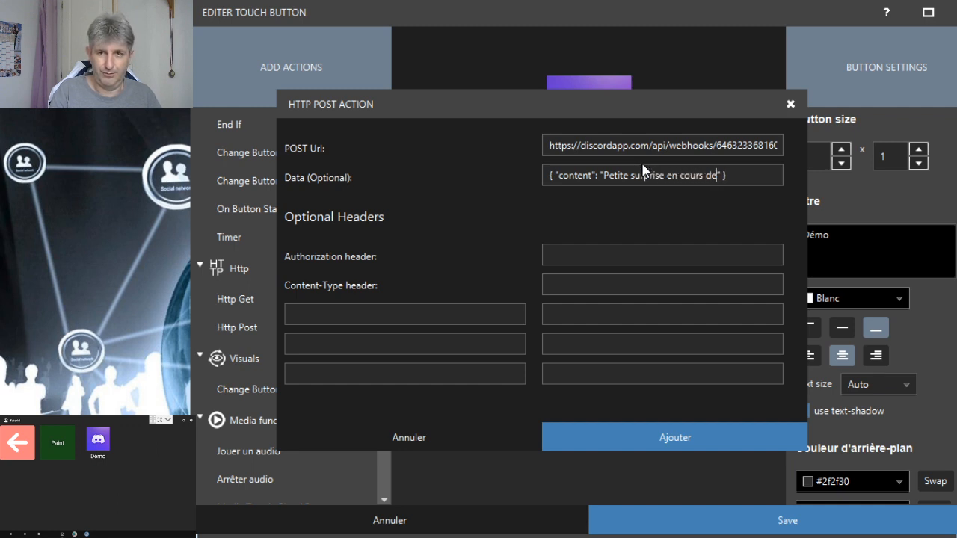
pyautogui.write('tournage, ')
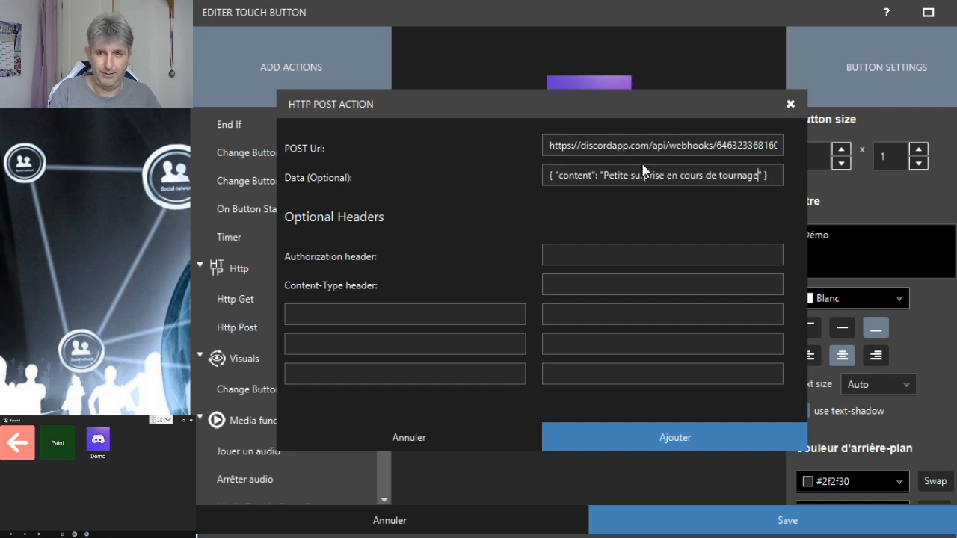
pyautogui.write('re')
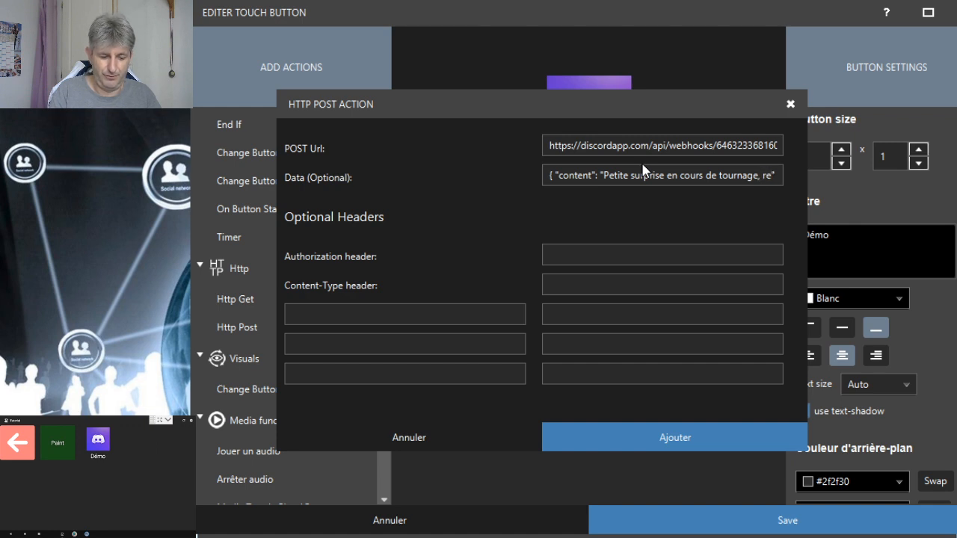
pyautogui.write('ndez')
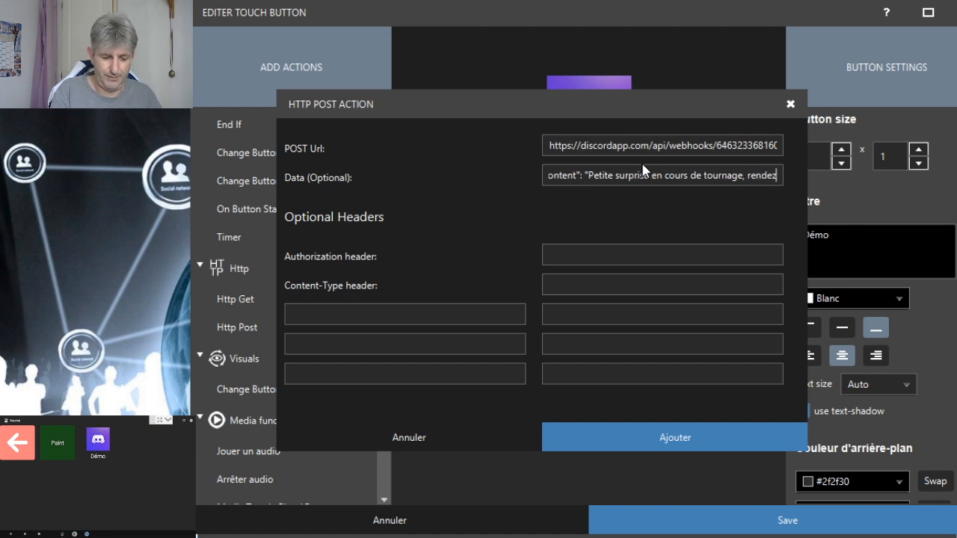
pyautogui.write('-vou')
pyautogui.write('s d')
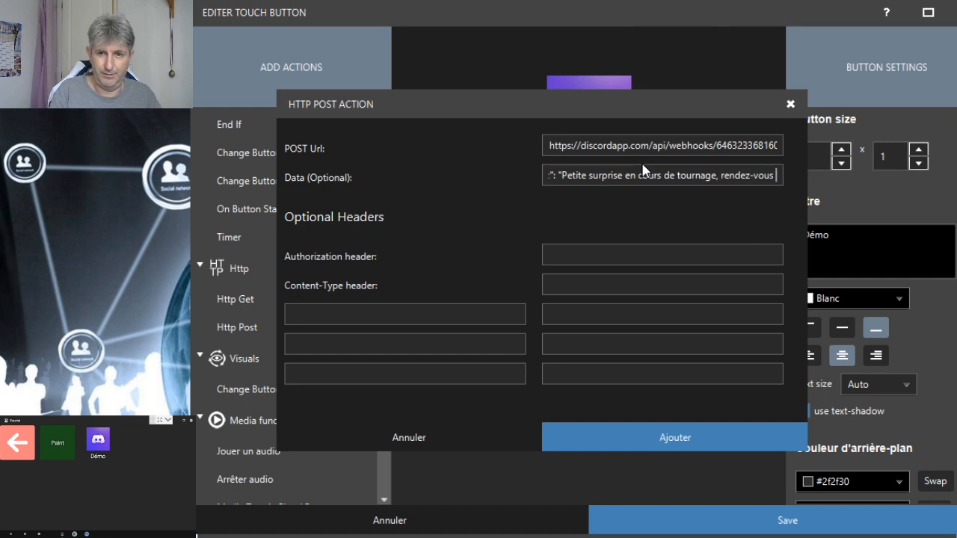
pyautogui.write('emain')
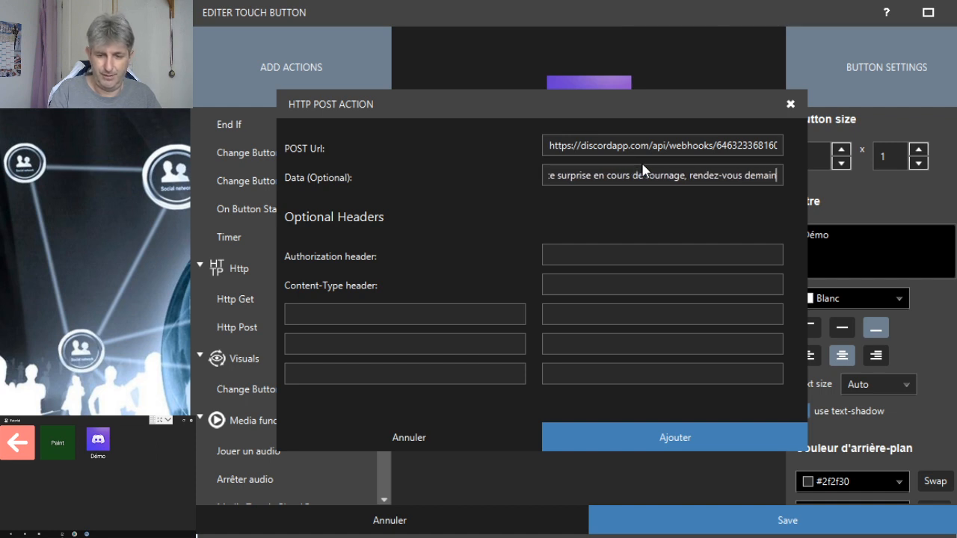
pyautogui.write(' 14h')
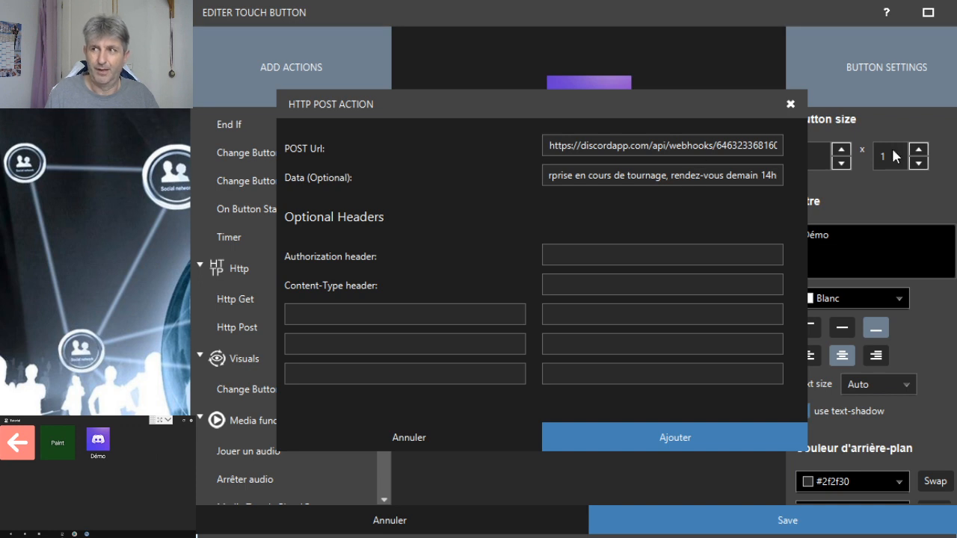
# - Set the Http Post action's Content-Type header to application/json
pyautogui.click(558, 282)
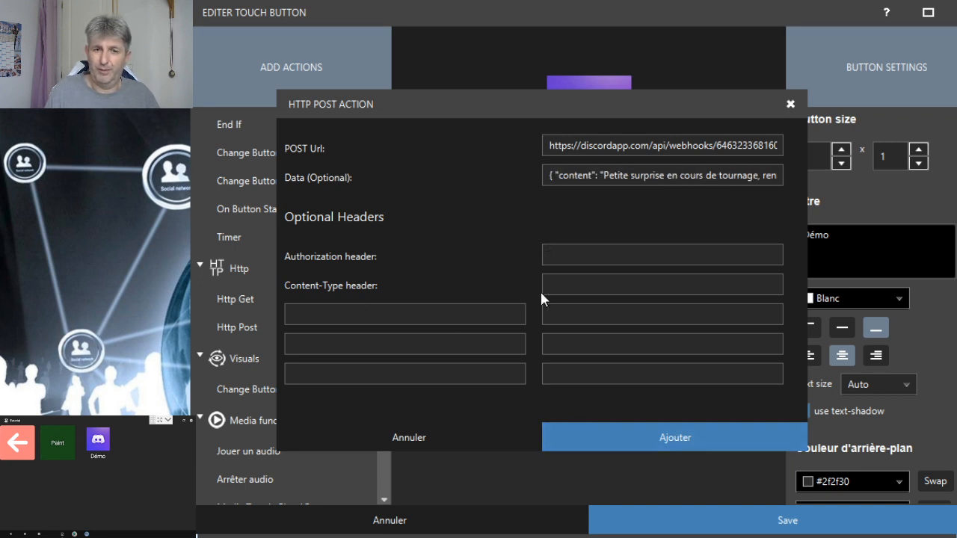
pyautogui.write('applica')
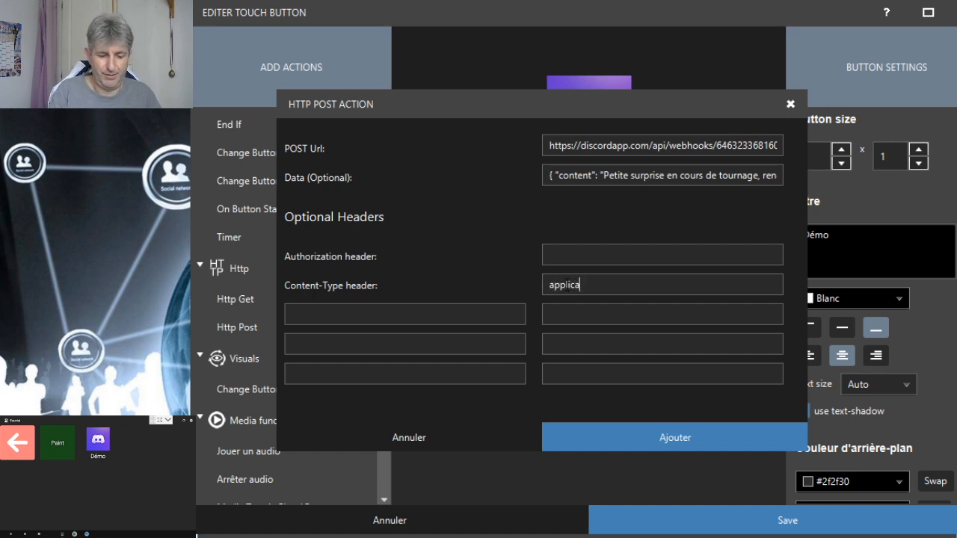
pyautogui.write('tion/js')
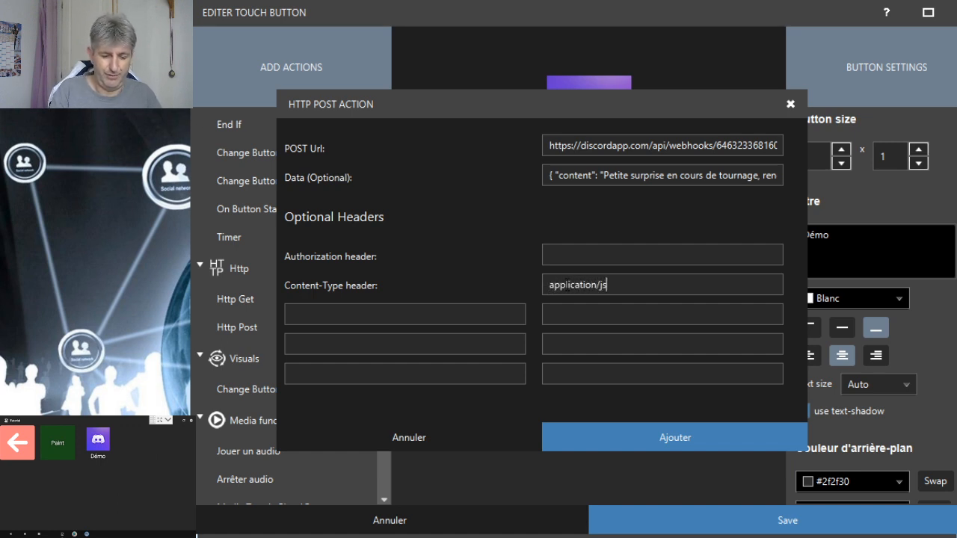
pyautogui.write('on')
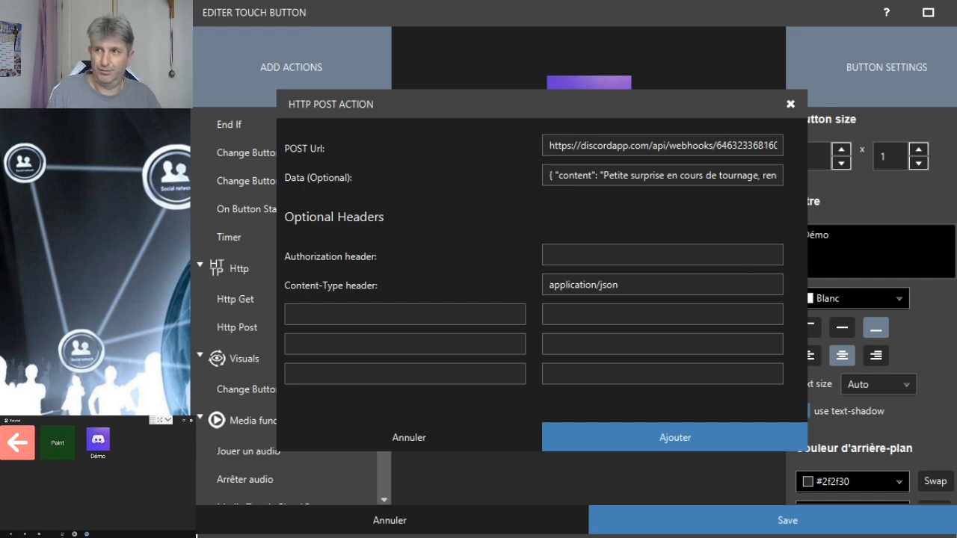
# - Add a User-Agent header with the value "Mozilla/5.0 (Windows NT 6.1; WOW64) AppleWebKit/537.11 (KHTML, like Gecko) Chrome/23.0.1271.95 Safari/537.11"
pyautogui.write('User-Agent')
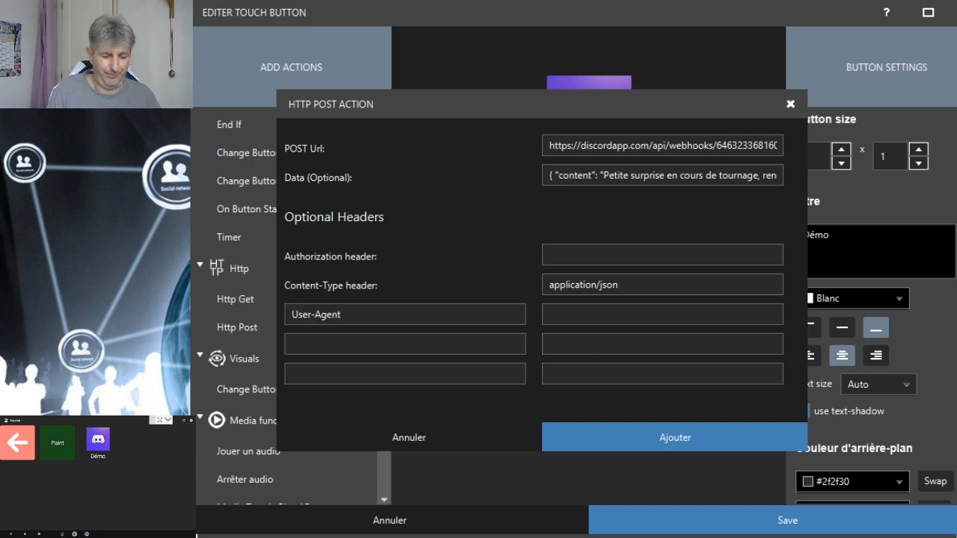
pyautogui.click(596, 310)
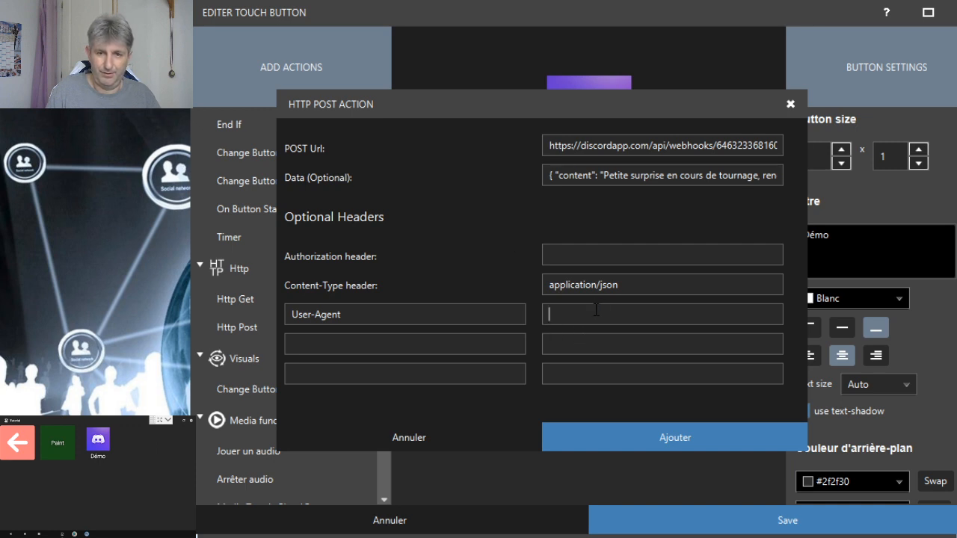
pyautogui.write('Mozilla/5.0 (Windows NT 6.1; WOW64) AppleWebKit/537.11 (KHTML, like Gecko) Chrome/23.0.1271.95 Safari/537.11')
# - Examine the full User-Agent header value from beginning to end
pyautogui.hotkey('ctrl', 'a')
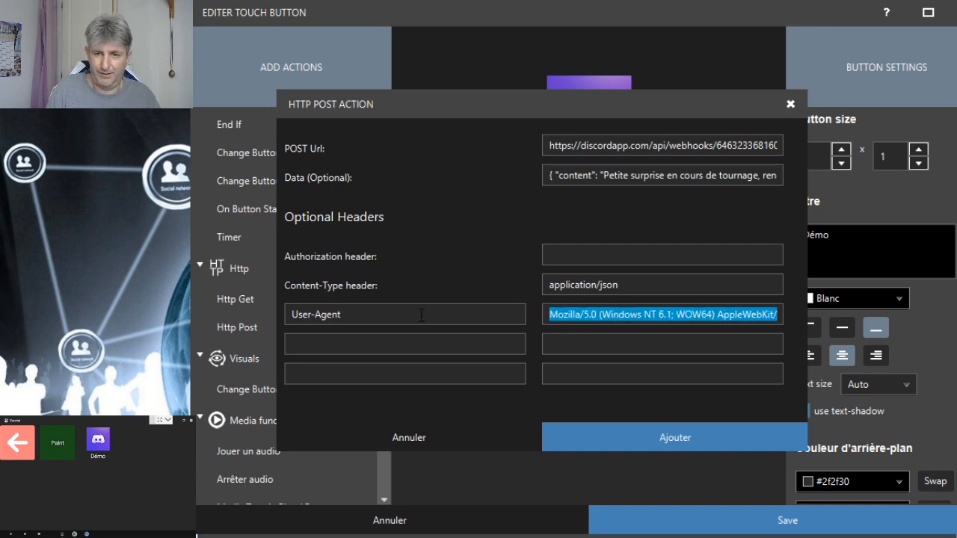
pyautogui.click(624, 315)
pyautogui.press('Right')
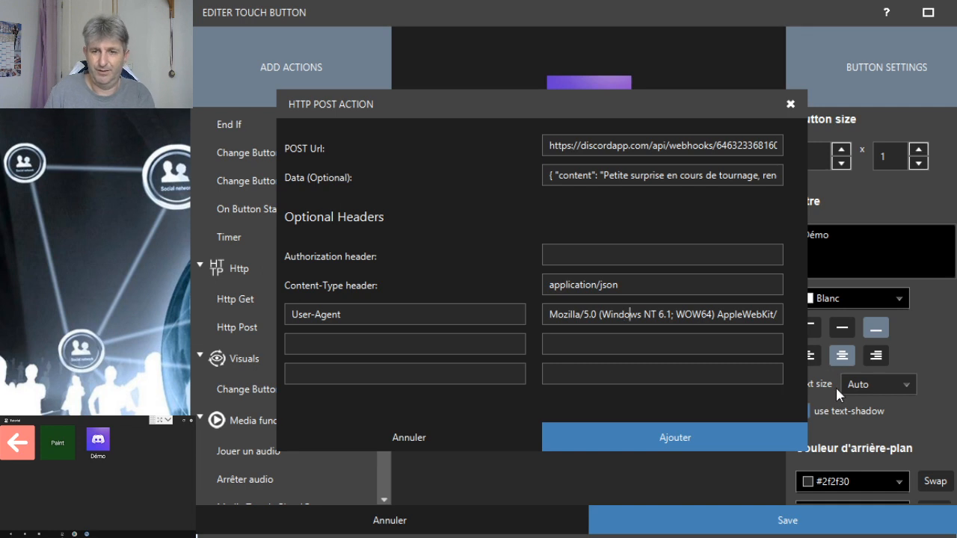
pyautogui.press('Right')
pyautogui.press('Right')
pyautogui.press('Right')
pyautogui.press('Right')
pyautogui.press('Right')
pyautogui.press('Right')
pyautogui.press('Right')
pyautogui.press('Right')
pyautogui.press('Right')
pyautogui.press('Right')
pyautogui.press('Right')
pyautogui.press('Right')
pyautogui.press('Right')
pyautogui.press('Right')
pyautogui.press('Right')
pyautogui.press('Right')
pyautogui.press('Right')
pyautogui.press('Right')
pyautogui.press('Right')
pyautogui.press('Right')
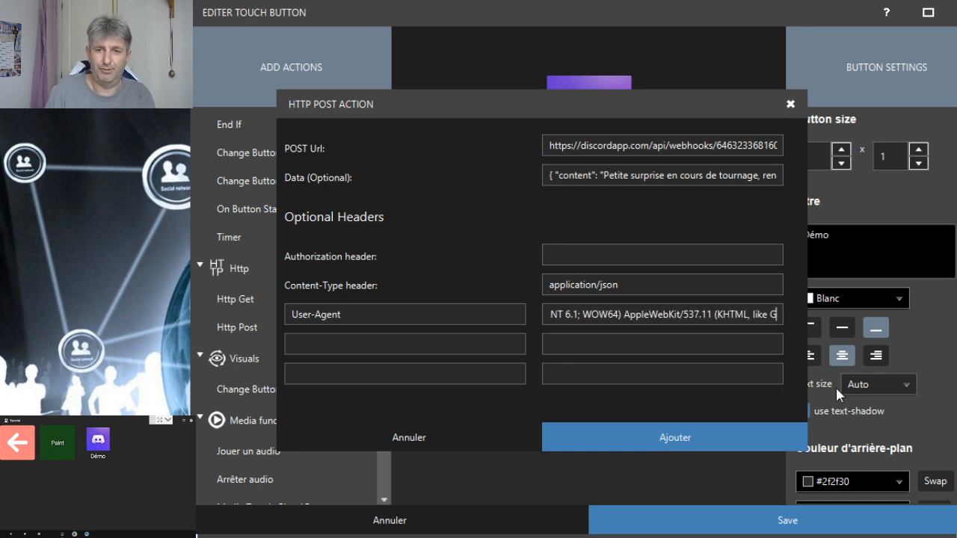
pyautogui.press('Right')
pyautogui.press('Right')
pyautogui.press('Right')
pyautogui.press('Right')
pyautogui.press('Right')
pyautogui.press('Right')
pyautogui.press('Right')
pyautogui.press('Right')
pyautogui.press('Right')
pyautogui.press('Right')
pyautogui.press('Right')
pyautogui.press('Right')
pyautogui.press('Right')
pyautogui.press('Right')
pyautogui.press('Right')
pyautogui.press('Right')
pyautogui.press('Right')
pyautogui.press('Right')
pyautogui.press('Right')
pyautogui.press('Right')
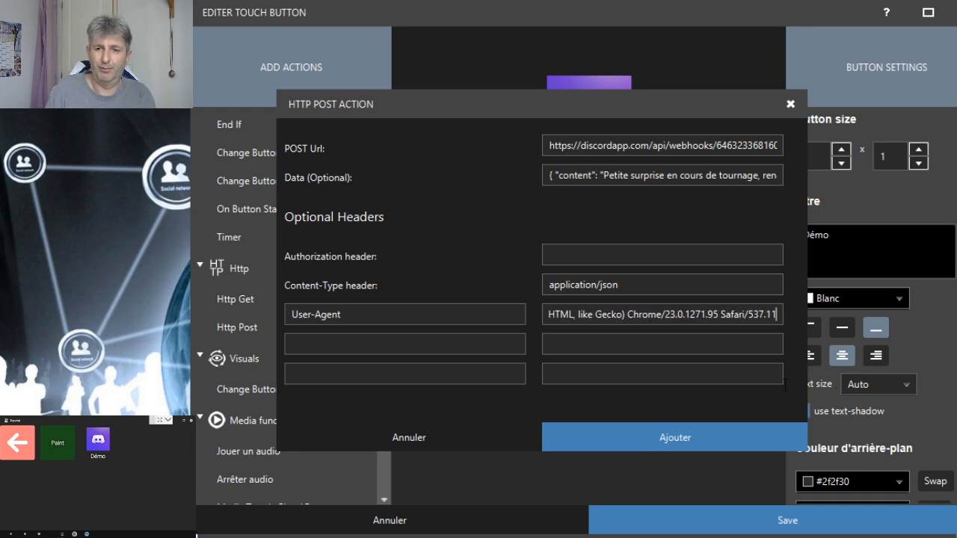
pyautogui.press('Left')
pyautogui.press('Left')
pyautogui.press('Left')
pyautogui.press('Left')
pyautogui.press('Left')
pyautogui.press('Left')
pyautogui.press('Left')
pyautogui.press('Left')
pyautogui.press('Left')
pyautogui.press('Left')
pyautogui.press('Left')
pyautogui.press('Left')
pyautogui.press('Left')
pyautogui.press('Left')
pyautogui.press('Left')
pyautogui.press('Left')
pyautogui.press('Left')
pyautogui.press('Left')
pyautogui.press('Left')
pyautogui.press('Left')
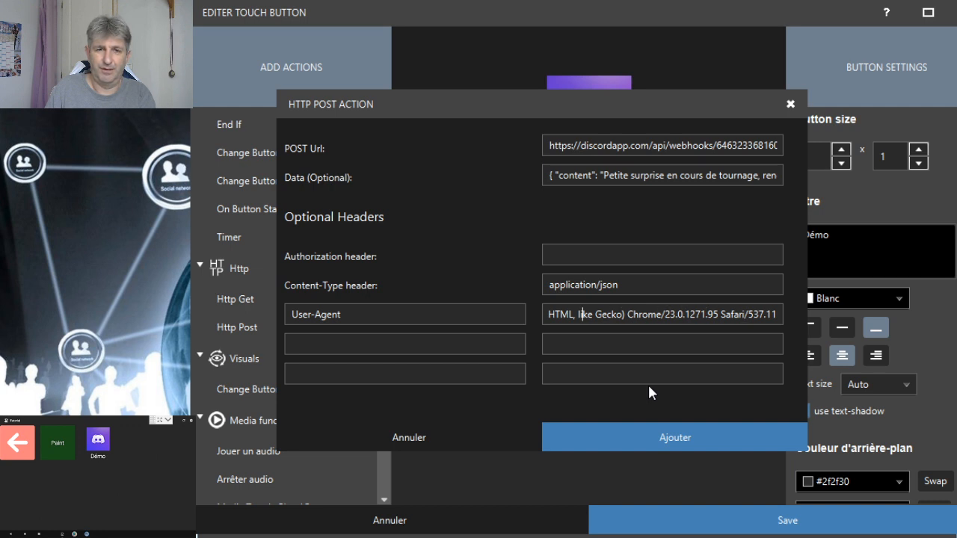
pyautogui.press('Left')
pyautogui.press('Left')
pyautogui.press('Left')
pyautogui.press('Left')
pyautogui.press('Left')
pyautogui.press('Left')
pyautogui.press('Left')
pyautogui.press('Left')
pyautogui.press('Left')
pyautogui.press('Left')
pyautogui.press('Left')
pyautogui.press('Left')
pyautogui.press('Left')
pyautogui.press('Left')
pyautogui.press('Left')
pyautogui.press('Left')
pyautogui.press('Left')
pyautogui.press('Left')
pyautogui.press('Left')
pyautogui.press('Left')
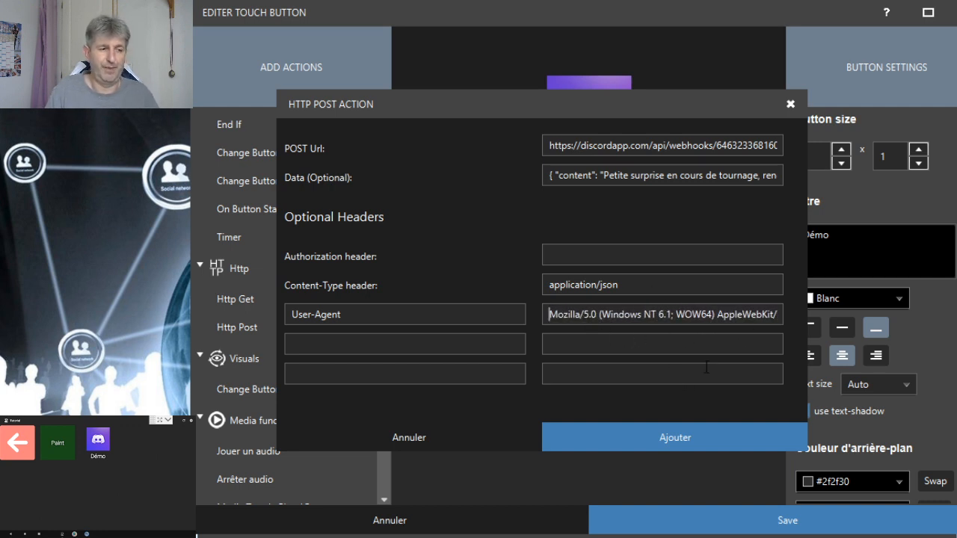
# - Add the configured Http Post action to the Démo button's On Press actions
pyautogui.click(664, 438)
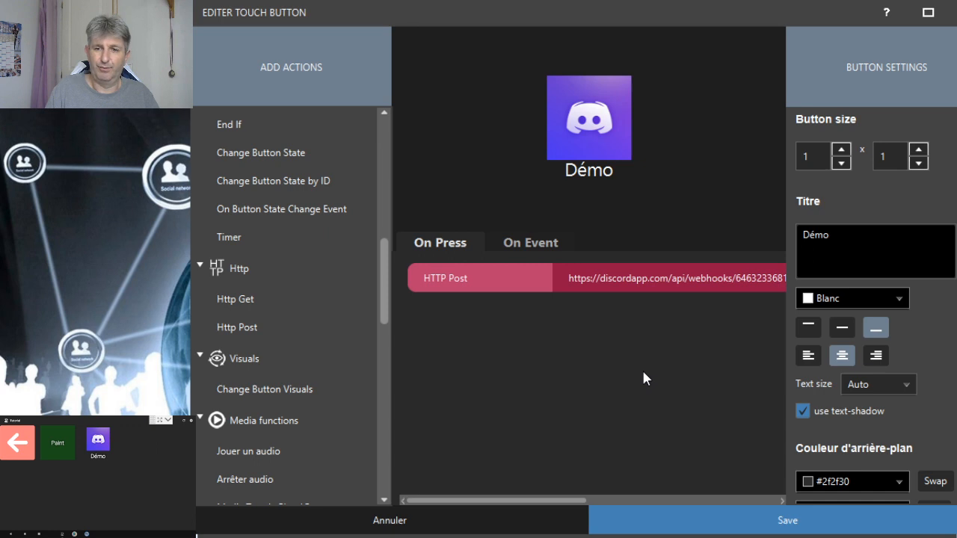
# - Save the Démo button, then switch to Discord and check the webhook message in the sessions-live channel
pyautogui.click(763, 521)
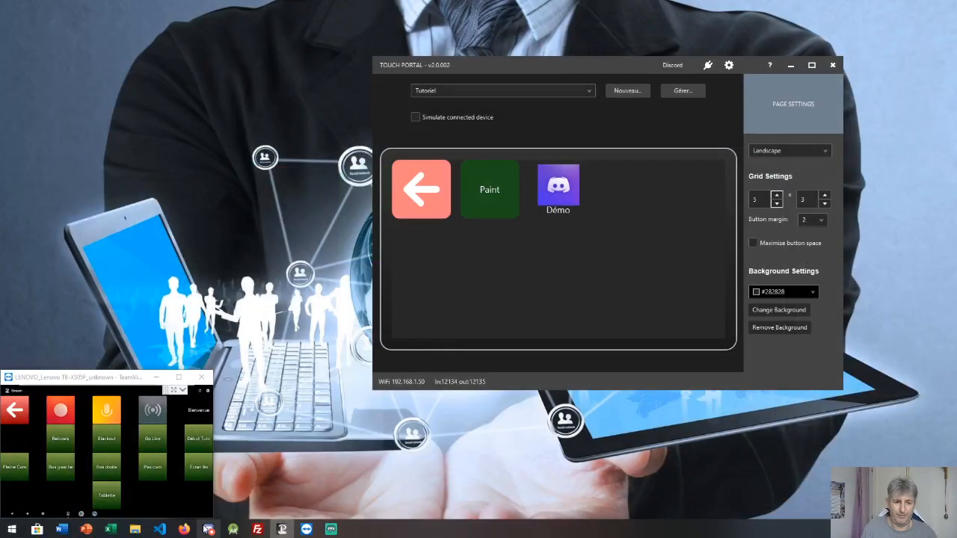
pyautogui.click(208, 530)
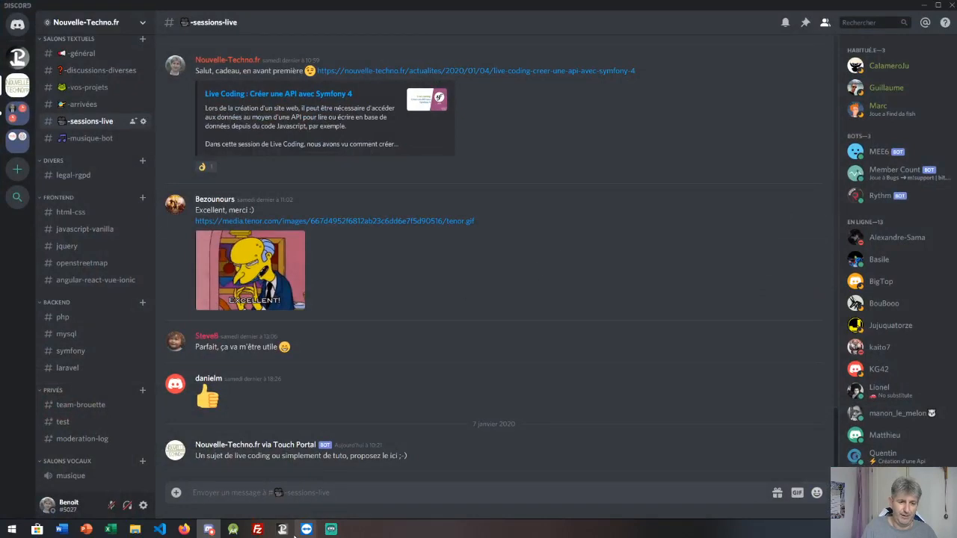
pyautogui.moveTo(282, 529)
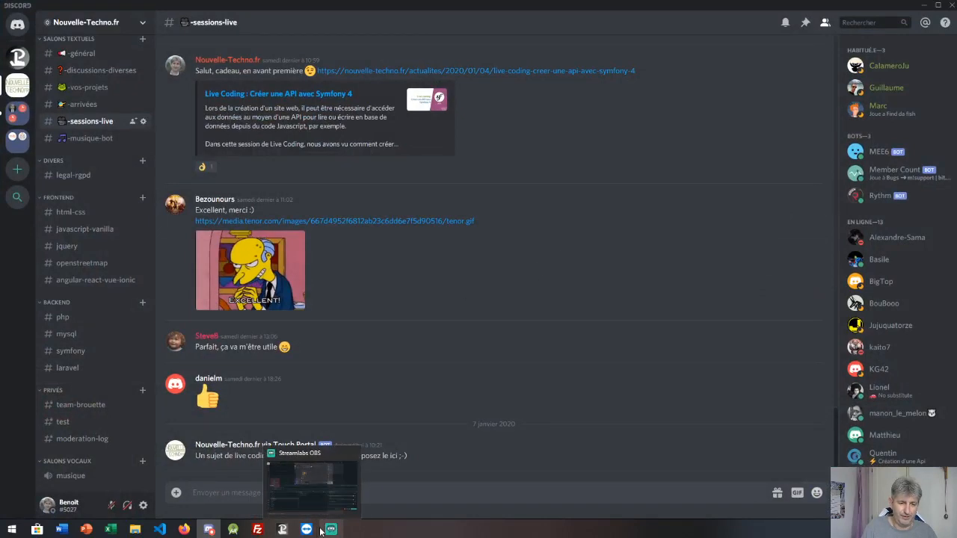
pyautogui.click(366, 478)
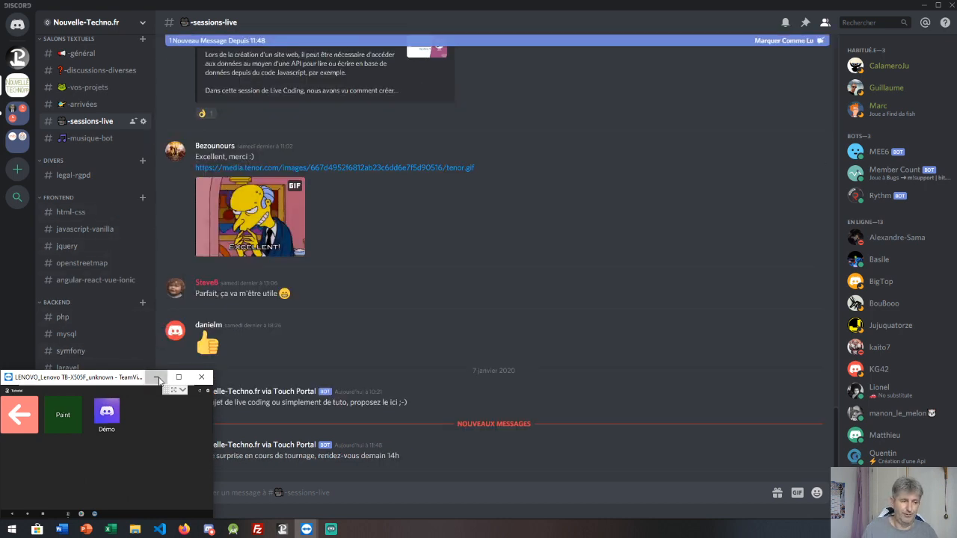
pyautogui.click(157, 377)
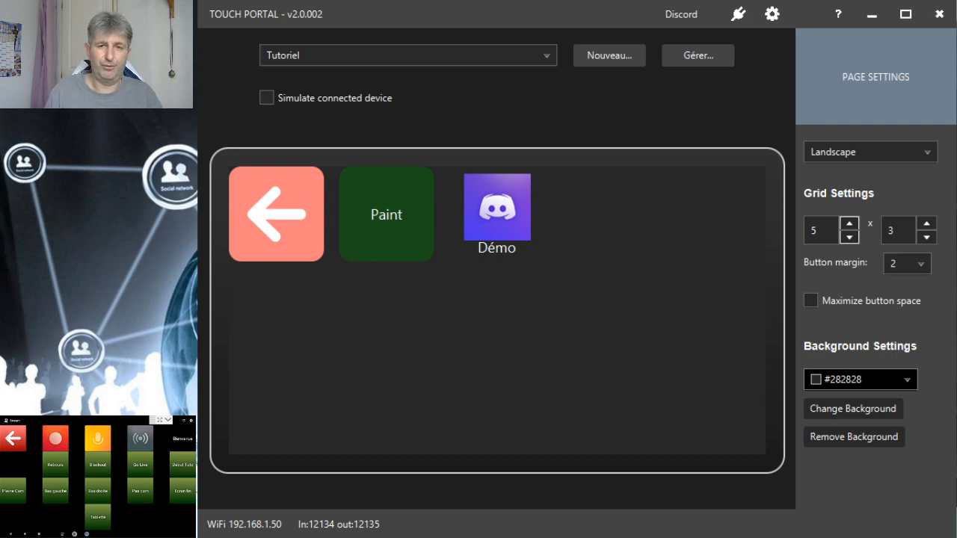
# - Create a button in the empty cell beside Démo and start a Twitter Send tweet action for it
pyautogui.click(595, 231)
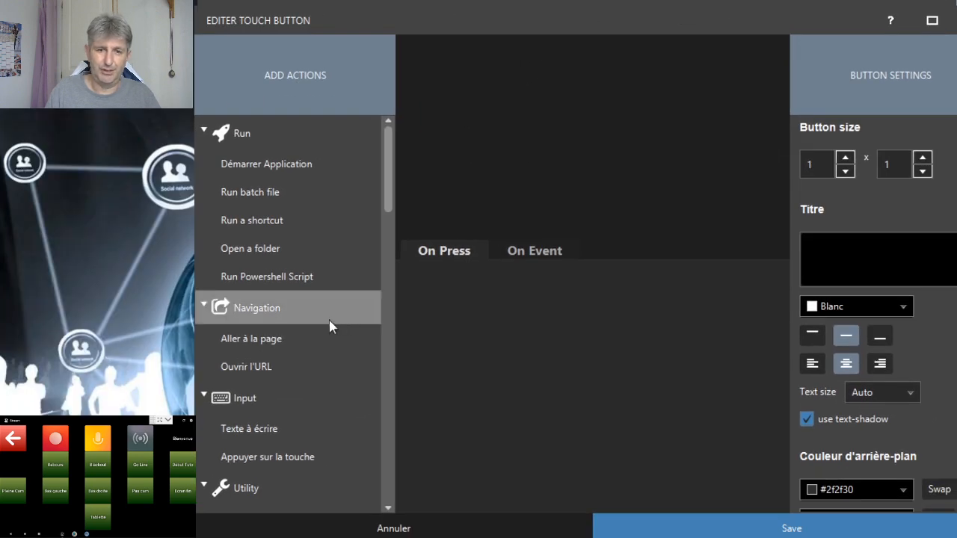
pyautogui.scroll(-15, 299, 339)
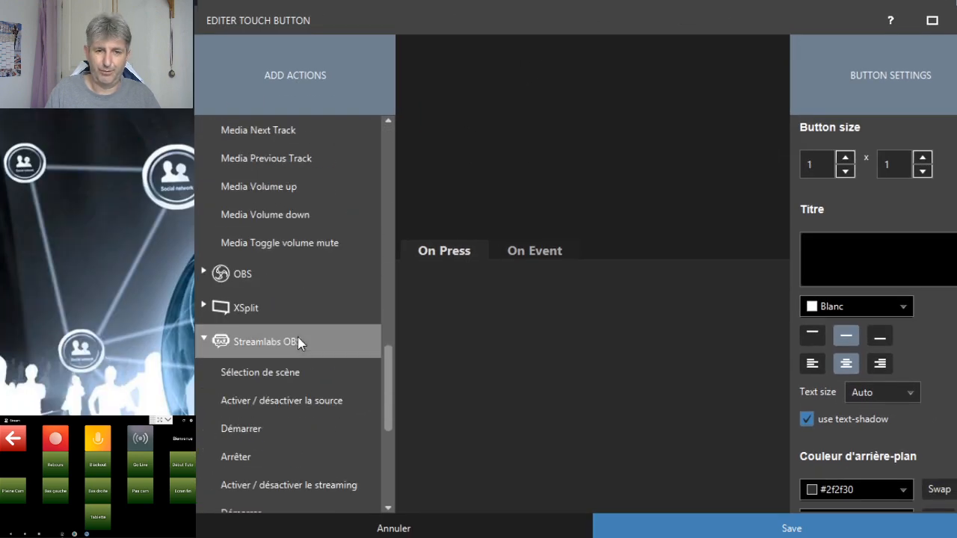
pyautogui.scroll(-5, 298, 342)
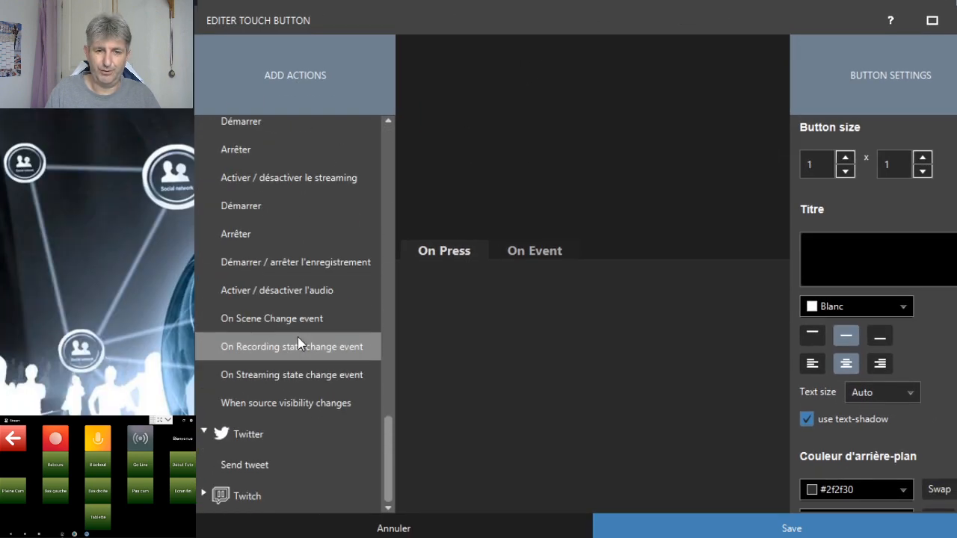
pyautogui.doubleClick(257, 466)
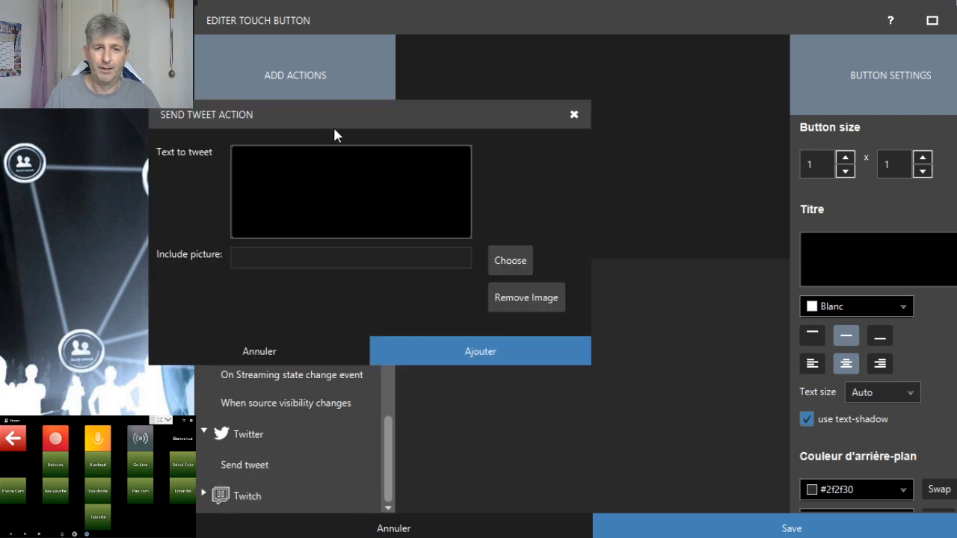
pyautogui.moveTo(334, 135); pyautogui.dragTo(545, 153)
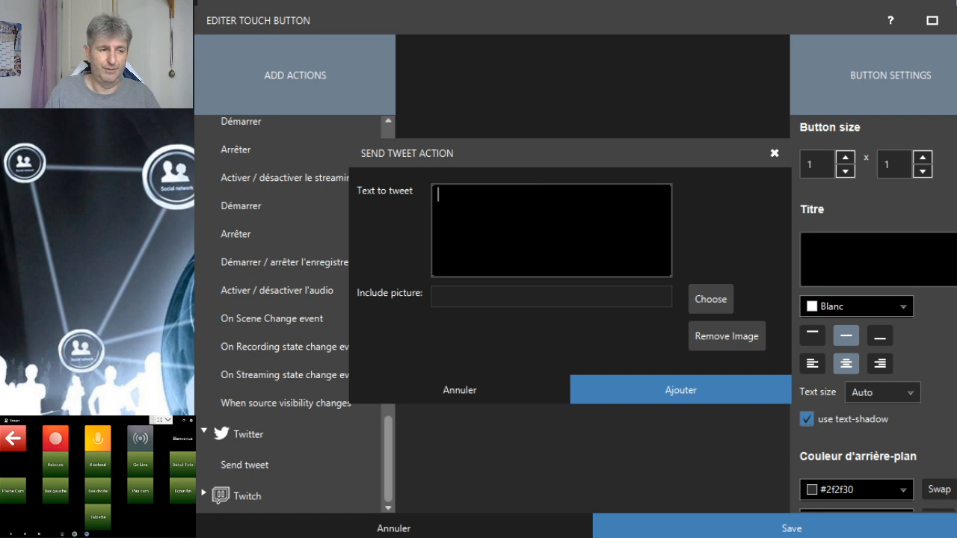
# - Set the tweet text to "Petite surprise en cours de tournage, rendez-vous demain 14h" and add the action to On Press
pyautogui.write('Pe')
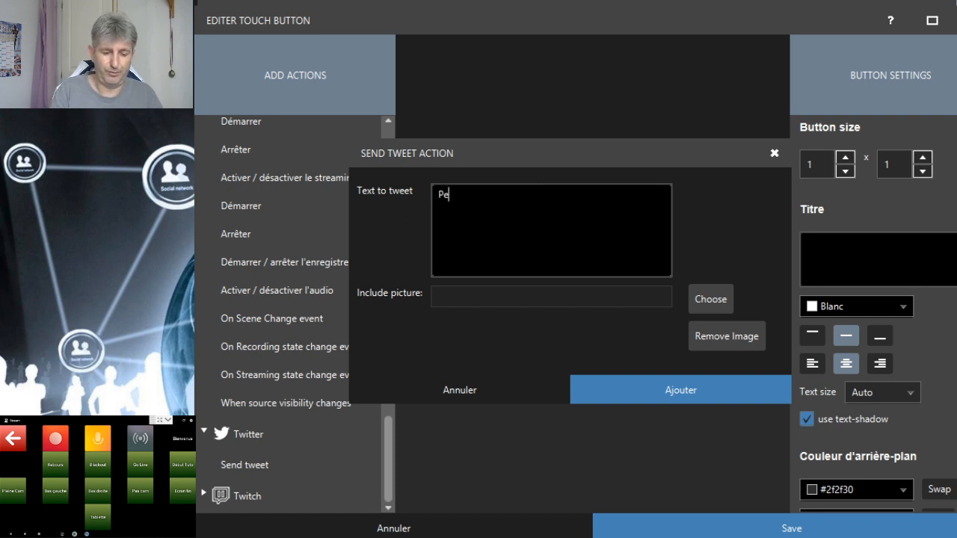
pyautogui.write('tite surpr')
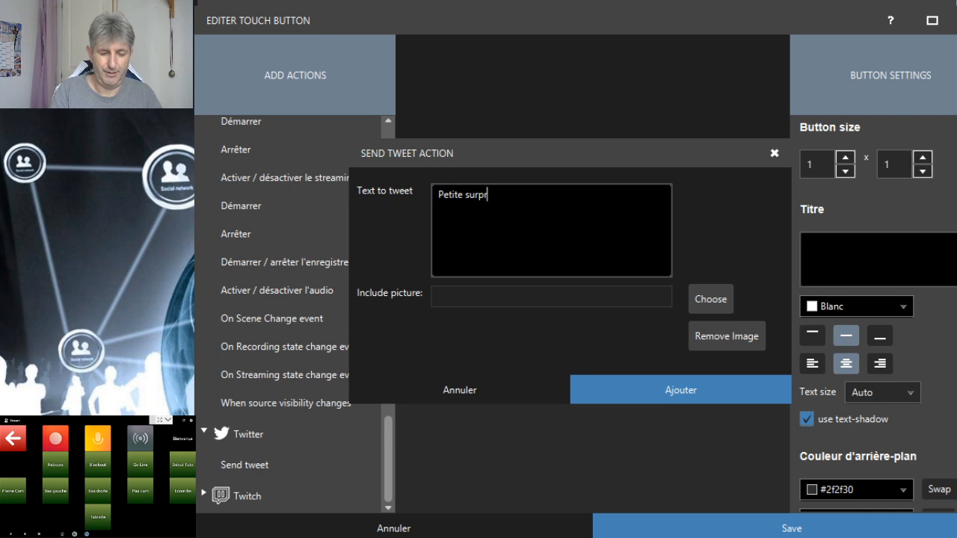
pyautogui.write('ise en cour')
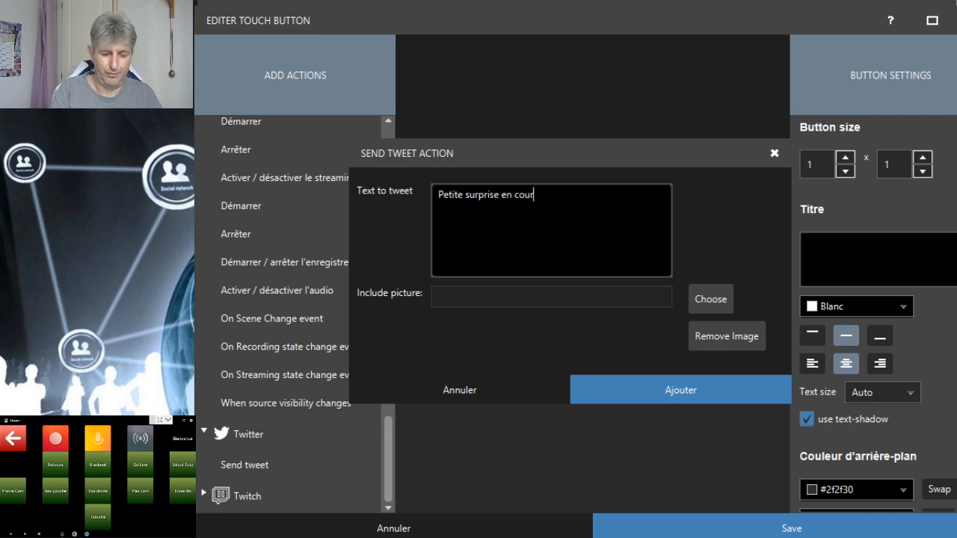
pyautogui.write('s de tourna')
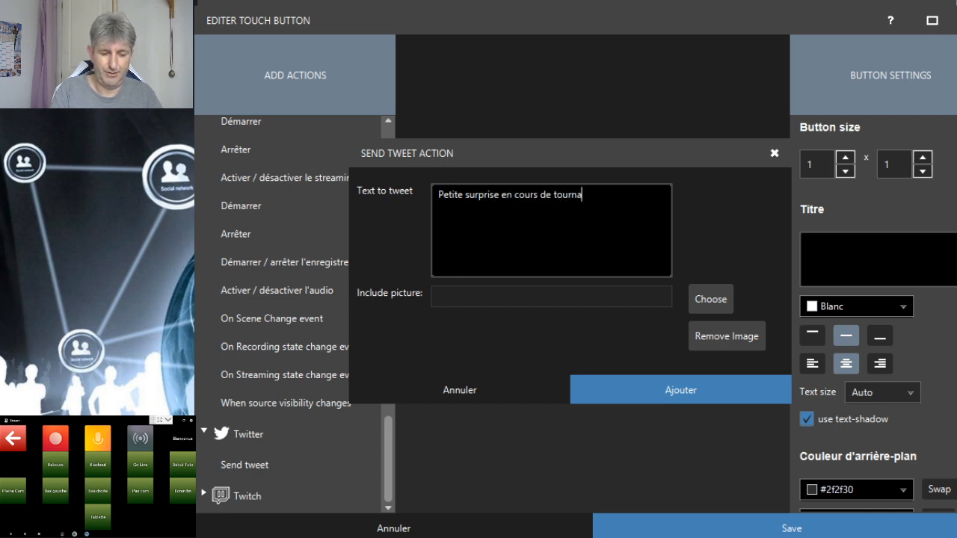
pyautogui.write('ge, ren')
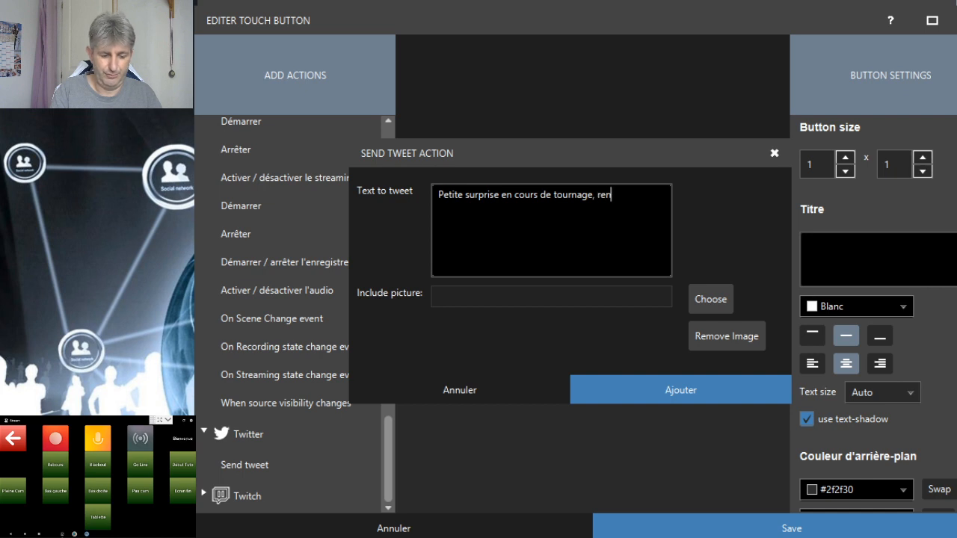
pyautogui.write('dez-vous demain')
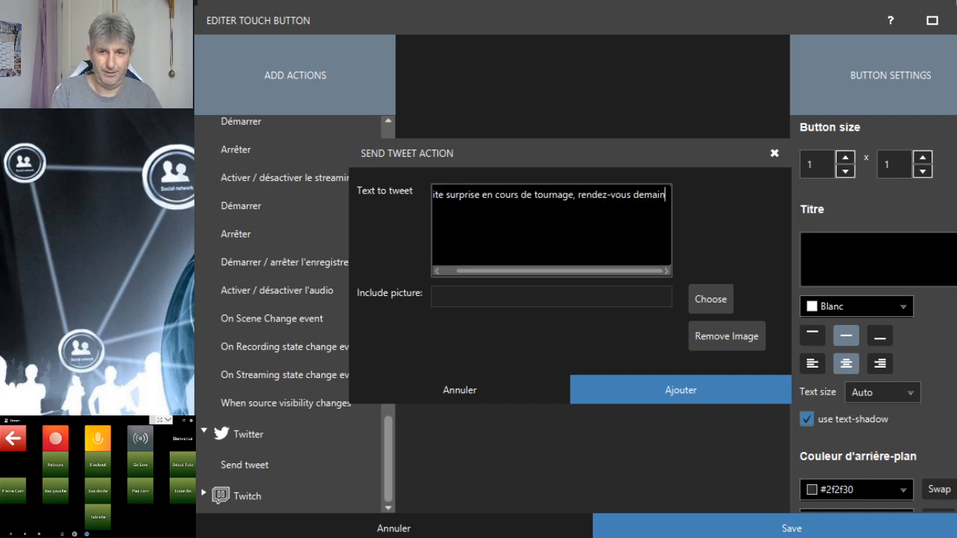
pyautogui.write(' 14h')
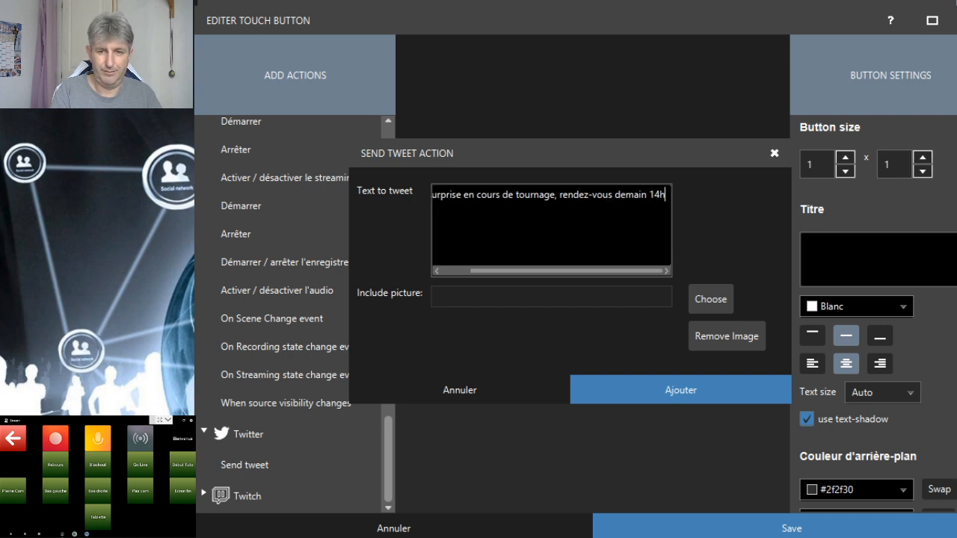
pyautogui.click(653, 391)
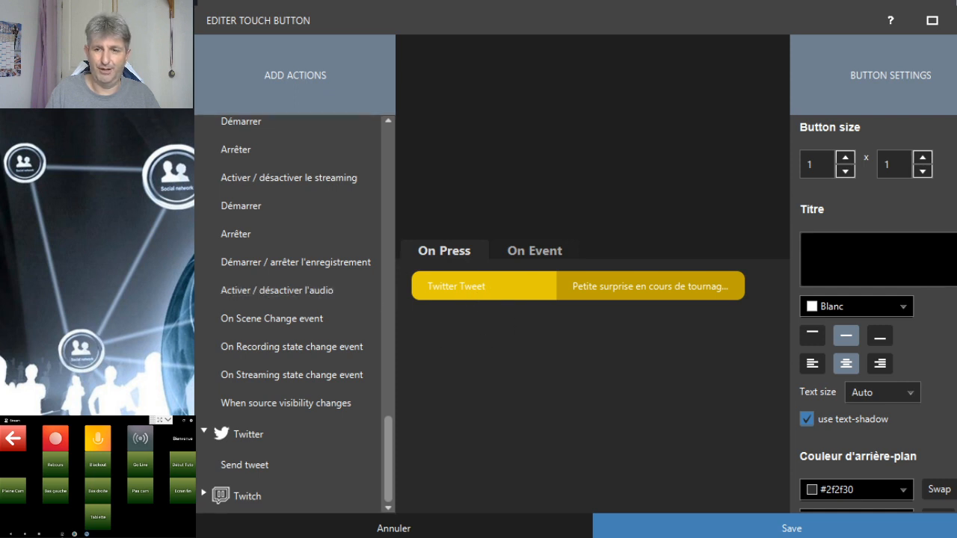
# - Set the button's icon from file, using the blue Twitter image in the 256x256 Icons folder
pyautogui.write('T')
pyautogui.press('BackSpace')
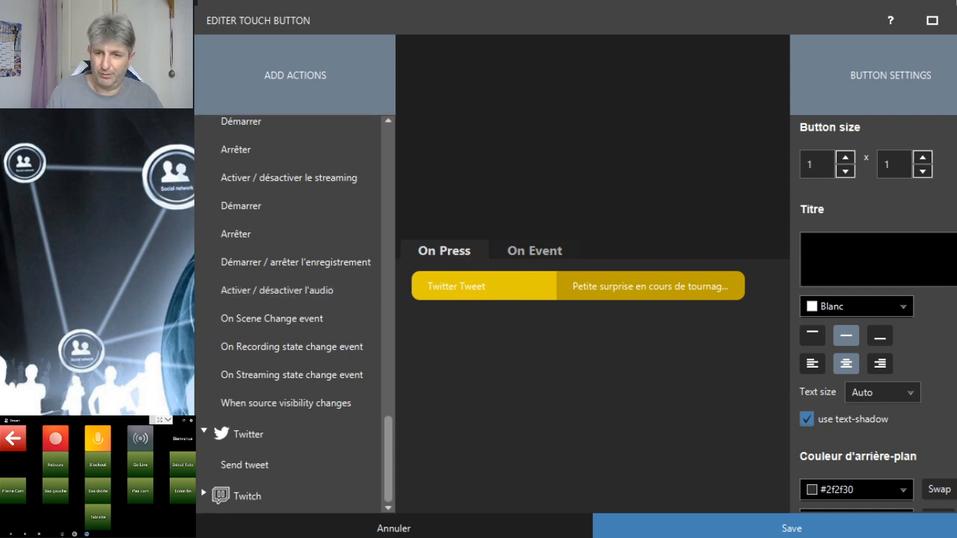
pyautogui.scroll(-1, 873, 314)
pyautogui.scroll(-3, 887, 439)
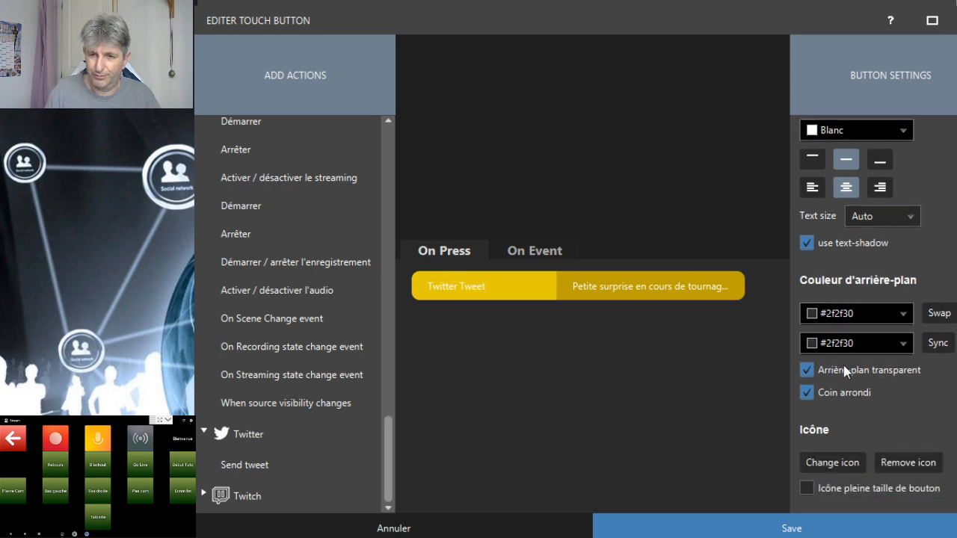
pyautogui.click(847, 470)
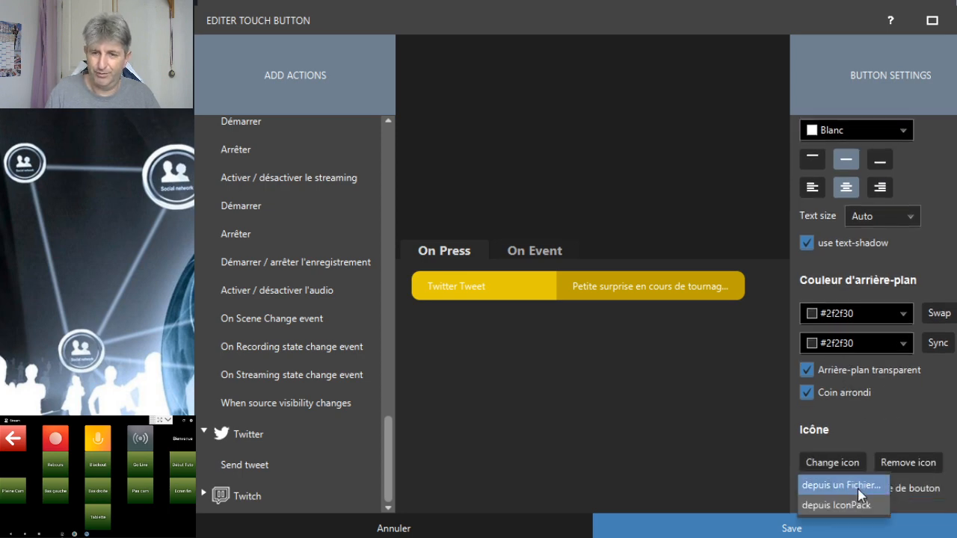
pyautogui.click(841, 485)
pyautogui.scroll(-3, 609, 192)
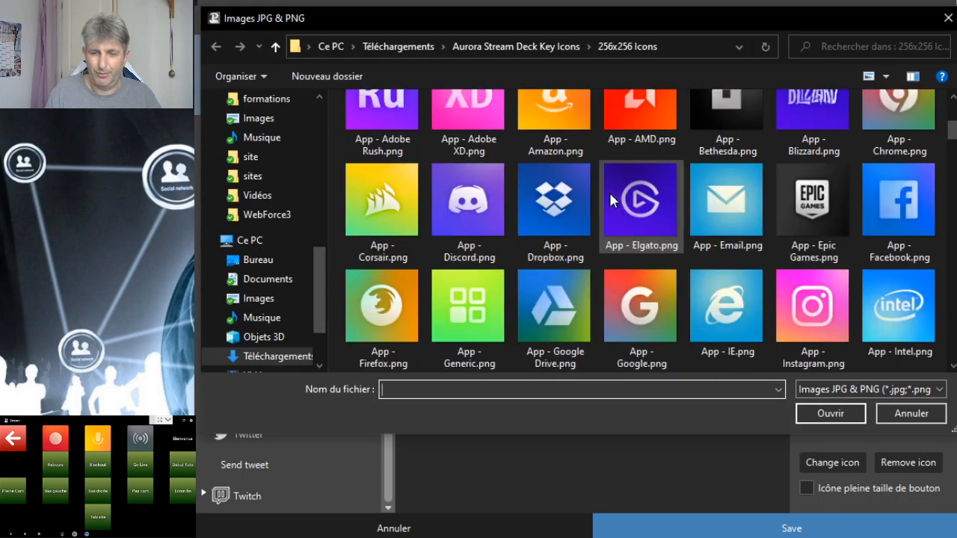
pyautogui.click(610, 194)
pyautogui.press('t')
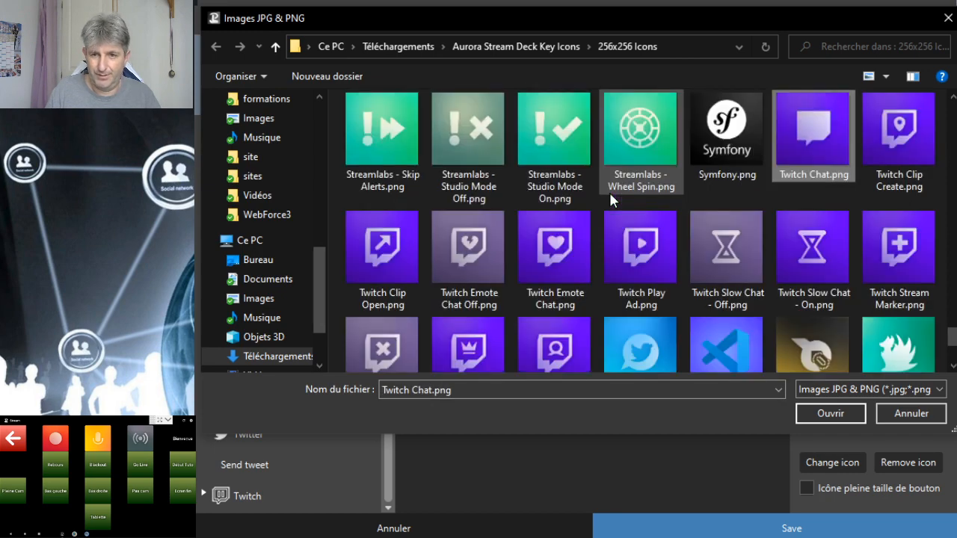
pyautogui.scroll(-2, 609, 192)
pyautogui.doubleClick(610, 194)
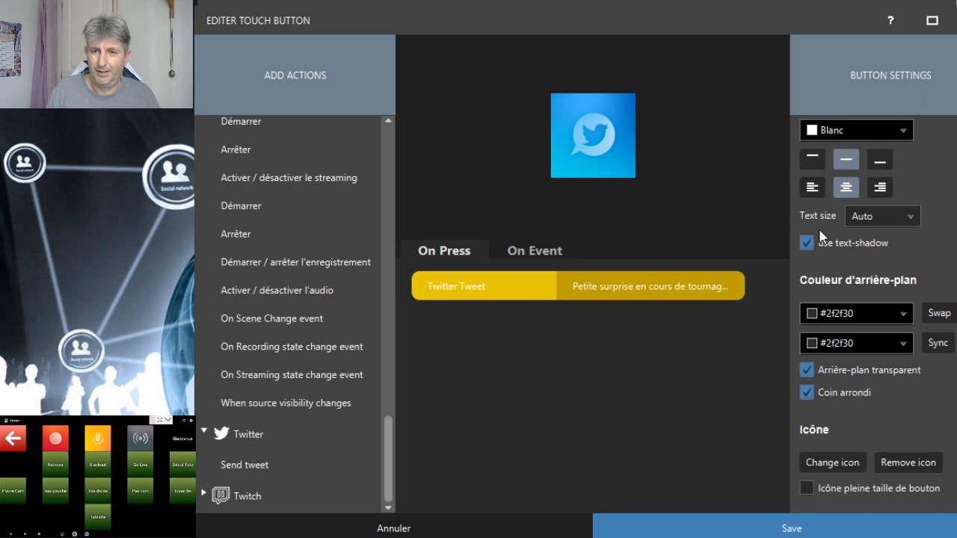
# - Disable Arrière-plan transparent, enable Icône pleine taille de bouton, and save the Twitter button
pyautogui.scroll(5, 819, 243)
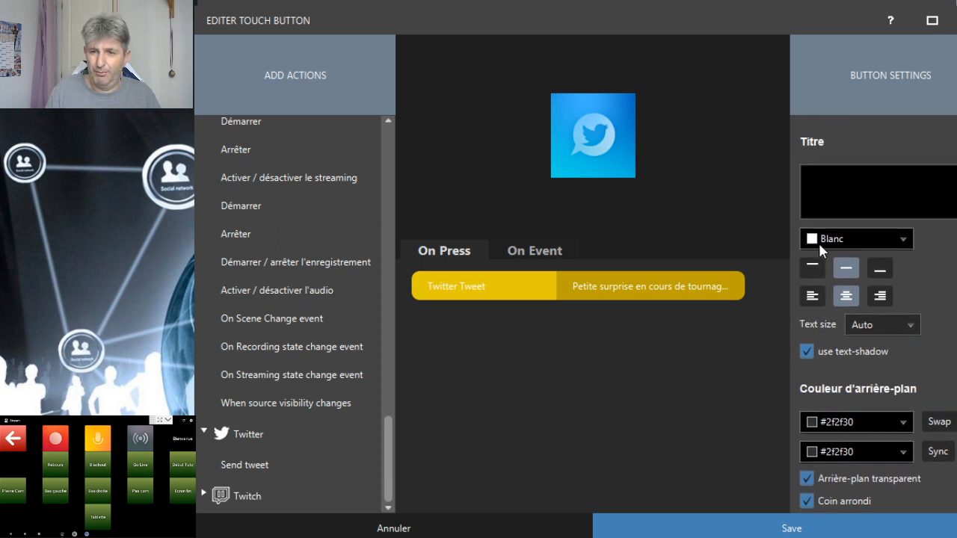
pyautogui.scroll(-2, 862, 303)
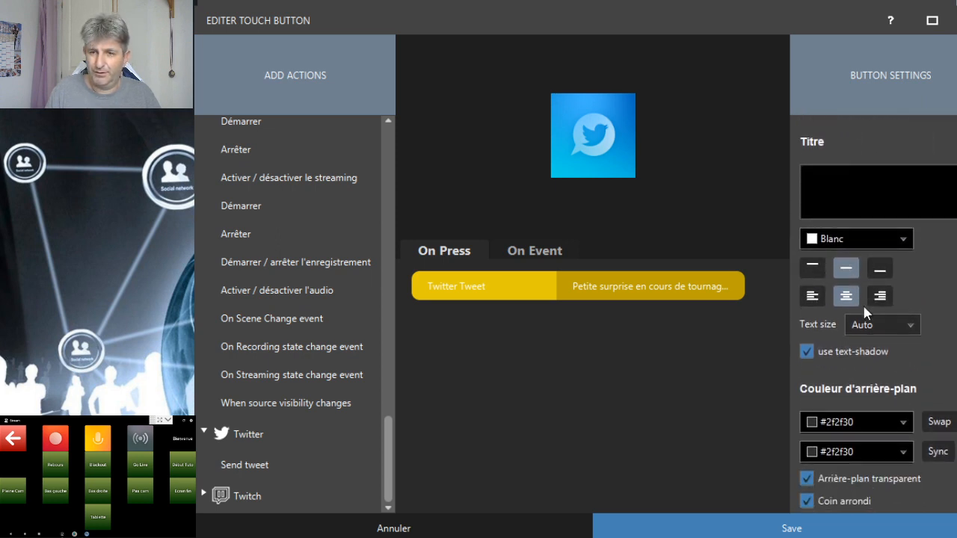
pyautogui.click(900, 324)
pyautogui.click(899, 317)
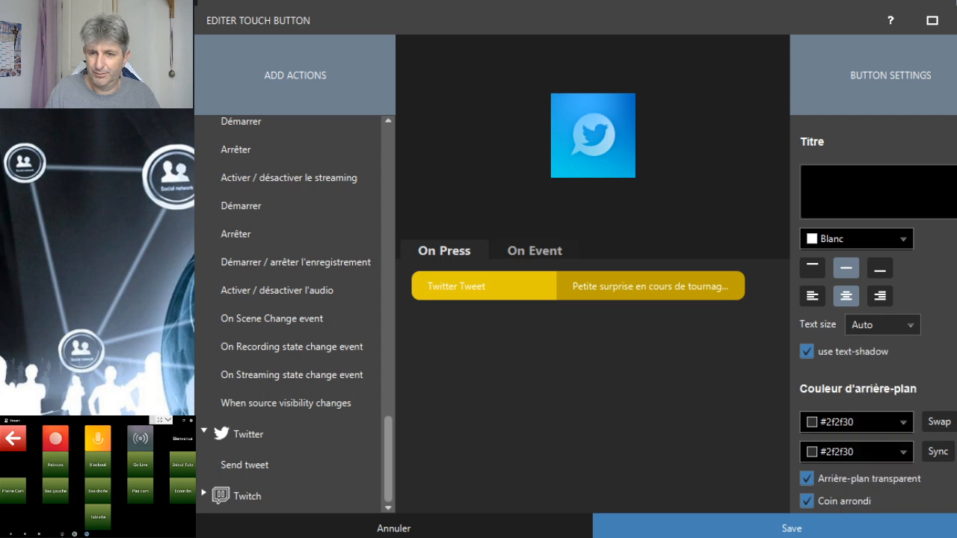
pyautogui.scroll(-2, 940, 322)
pyautogui.scroll(-1, 940, 321)
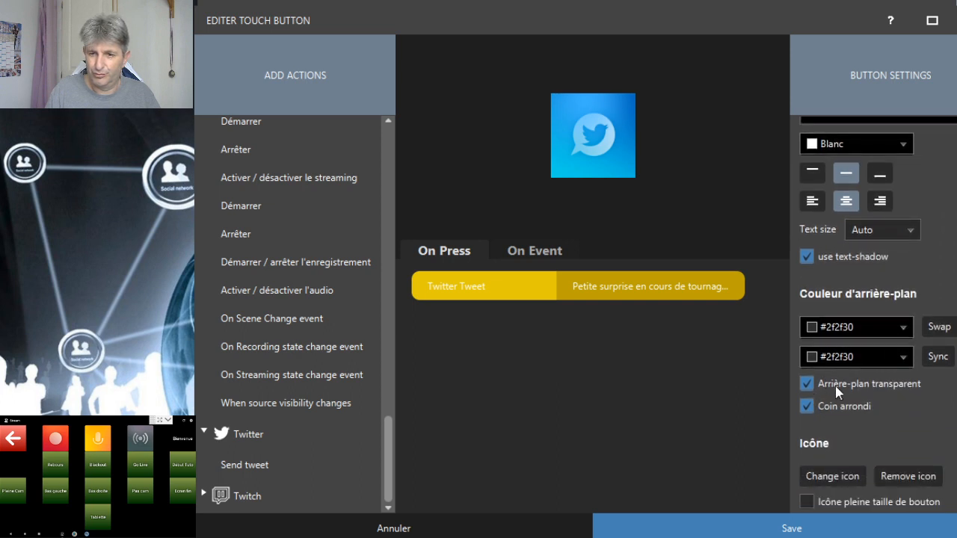
pyautogui.click(835, 385)
pyautogui.scroll(-2, 918, 423)
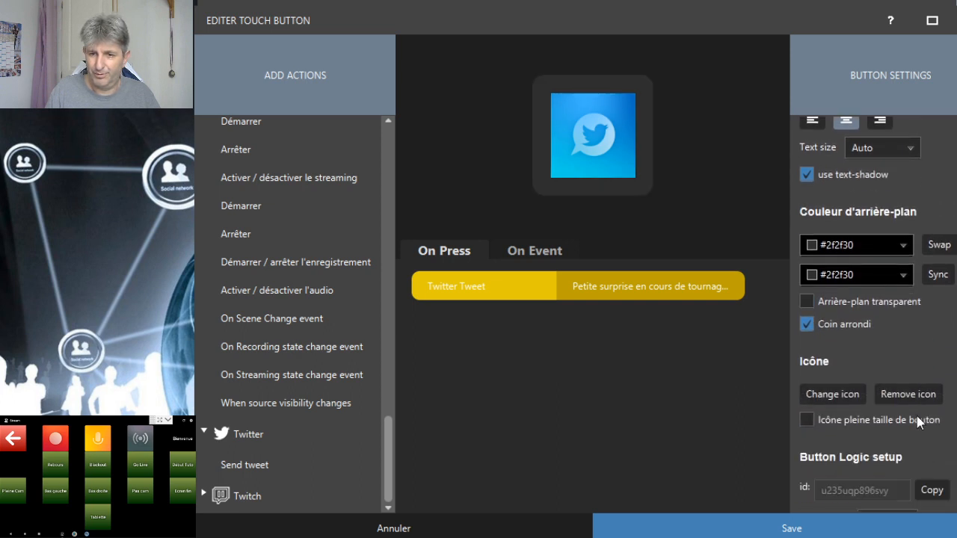
pyautogui.click(868, 423)
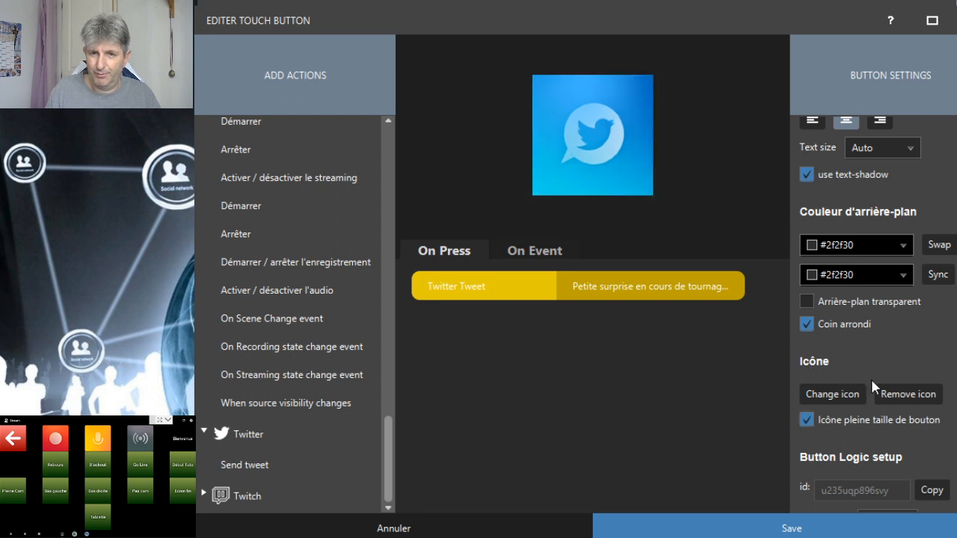
pyautogui.scroll(-1, 871, 378)
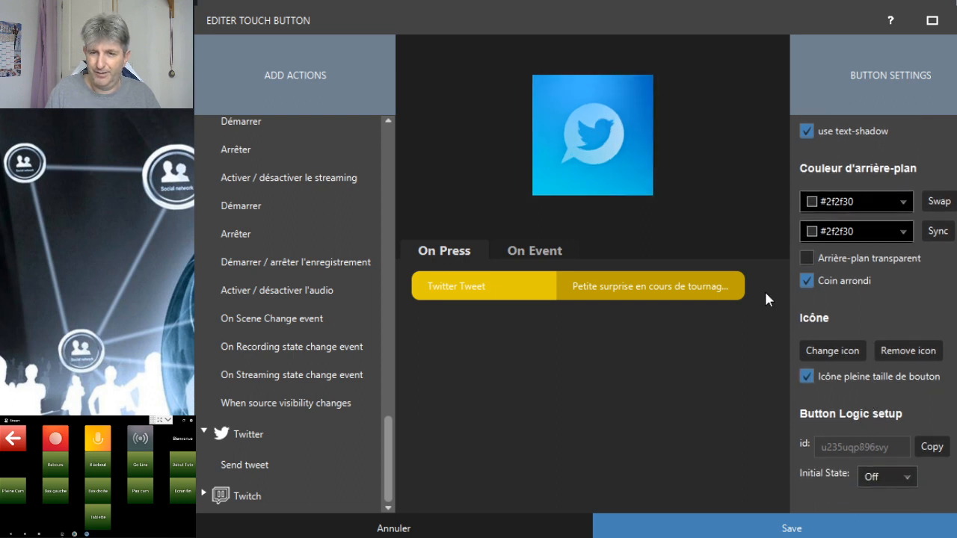
pyautogui.click(767, 523)
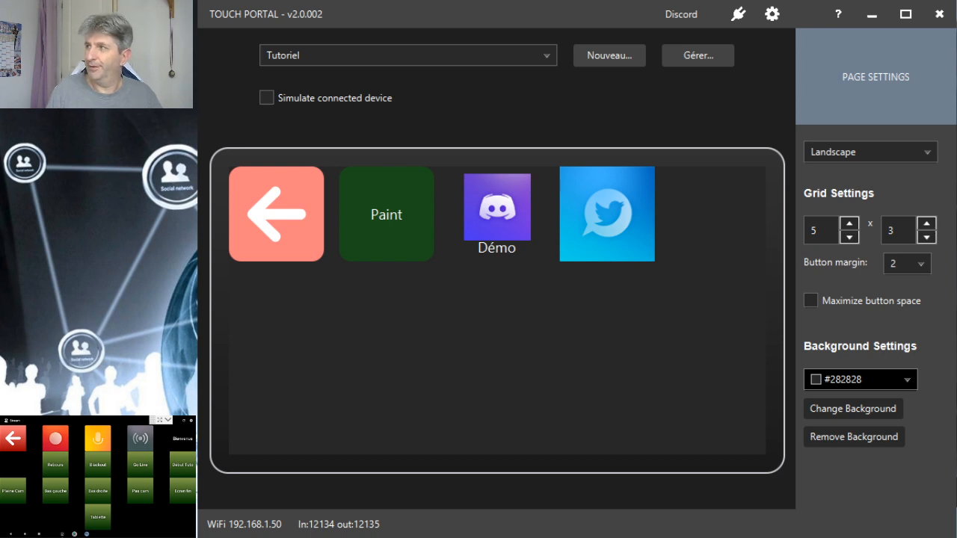
# - Bring up the Nouvelle-Techno.fr Twitter profile in the browser and check its latest tweet
pyautogui.moveTo(956, 102); pyautogui.dragTo(608, 1)
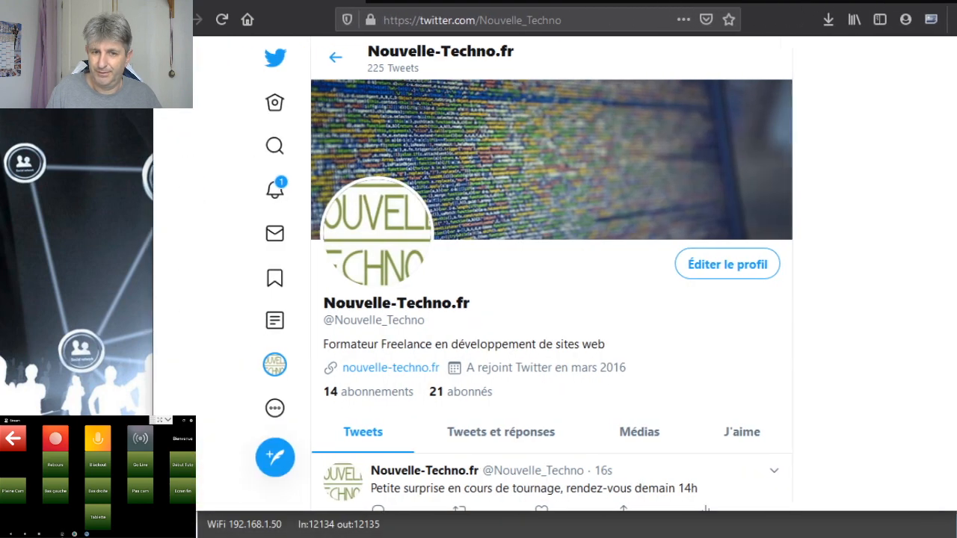
pyautogui.scroll(-2, 299, 271)
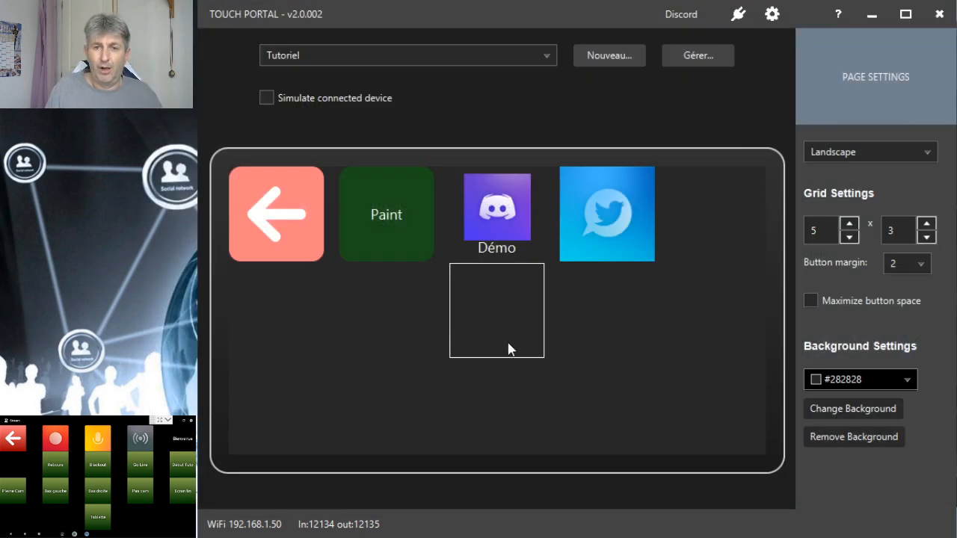
# - Look at the buttons on the Powerpoint page, and switch to the VS Code page
pyautogui.click(509, 347)
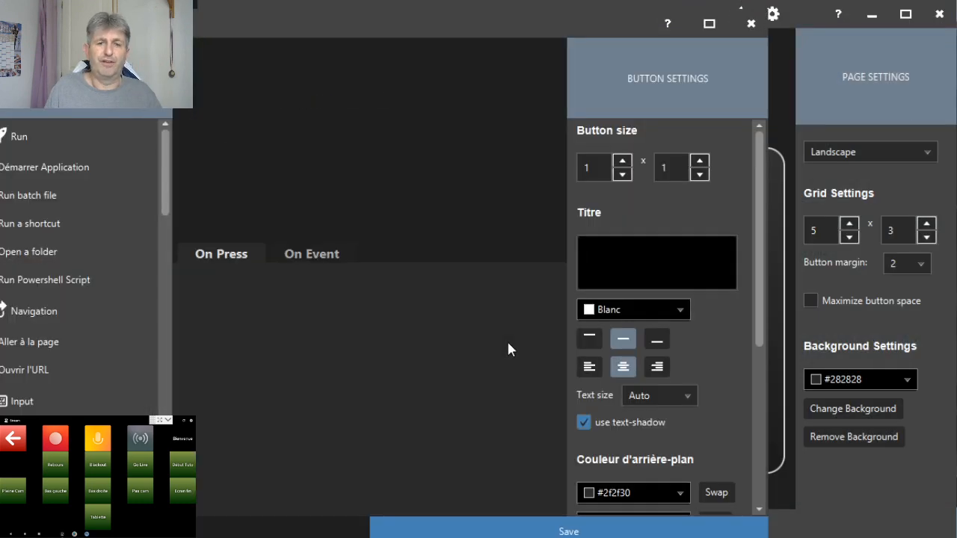
pyautogui.click(293, 526)
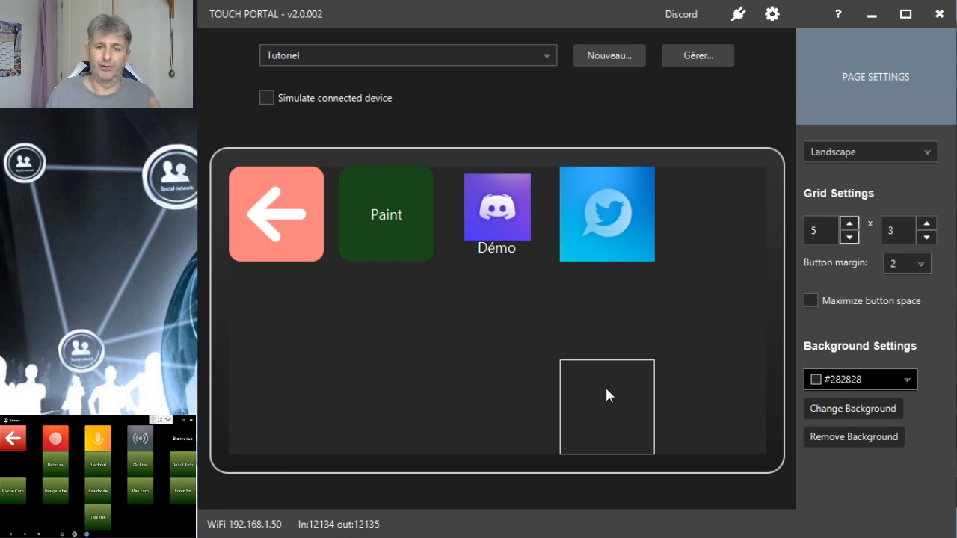
pyautogui.click(538, 57)
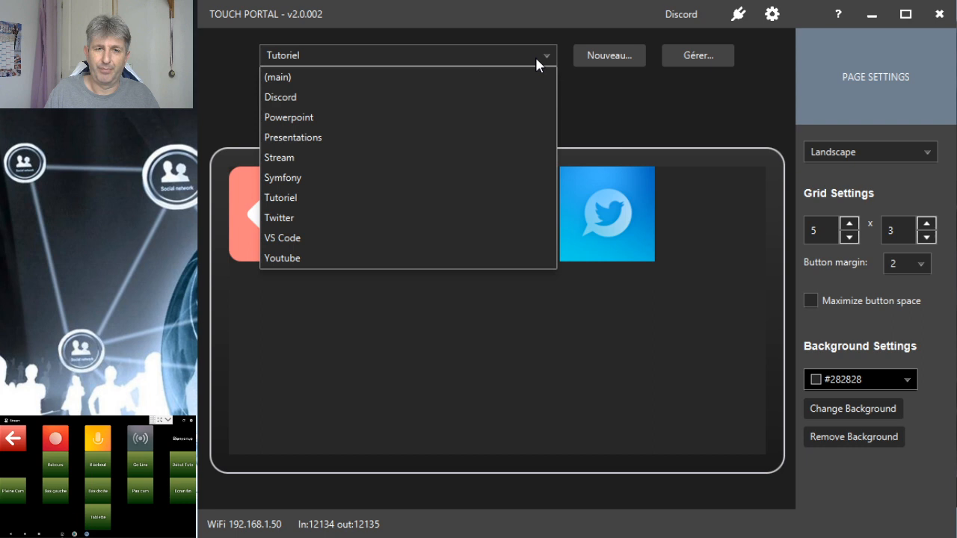
pyautogui.click(289, 124)
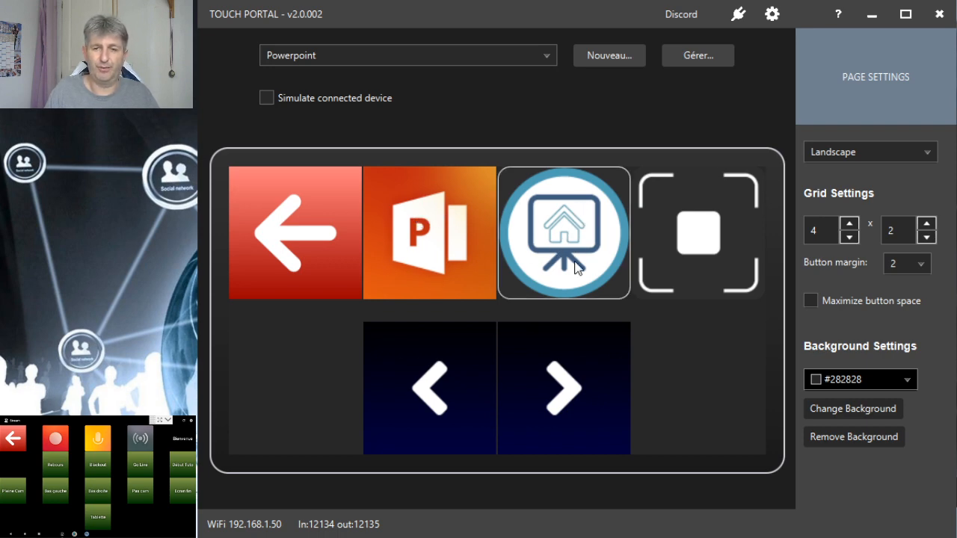
pyautogui.click(376, 55)
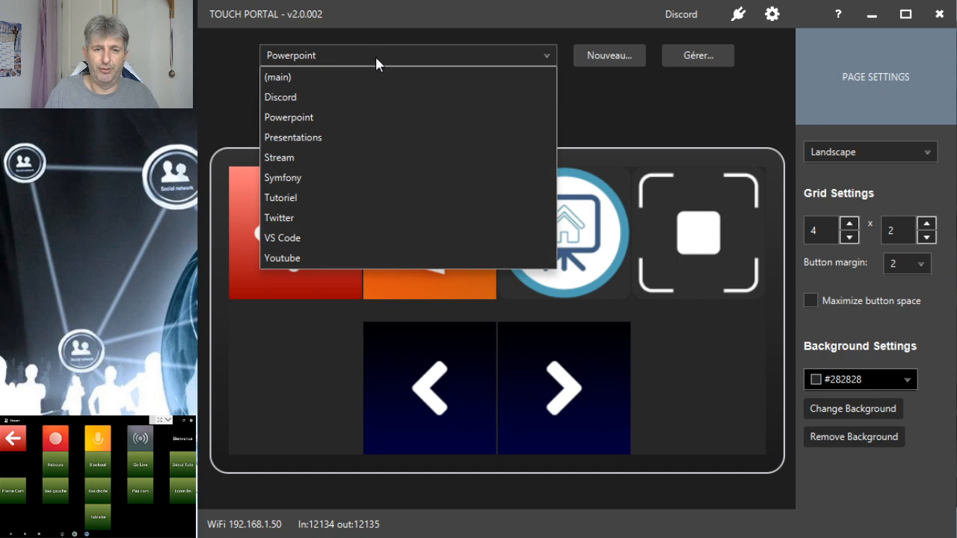
pyautogui.click(290, 238)
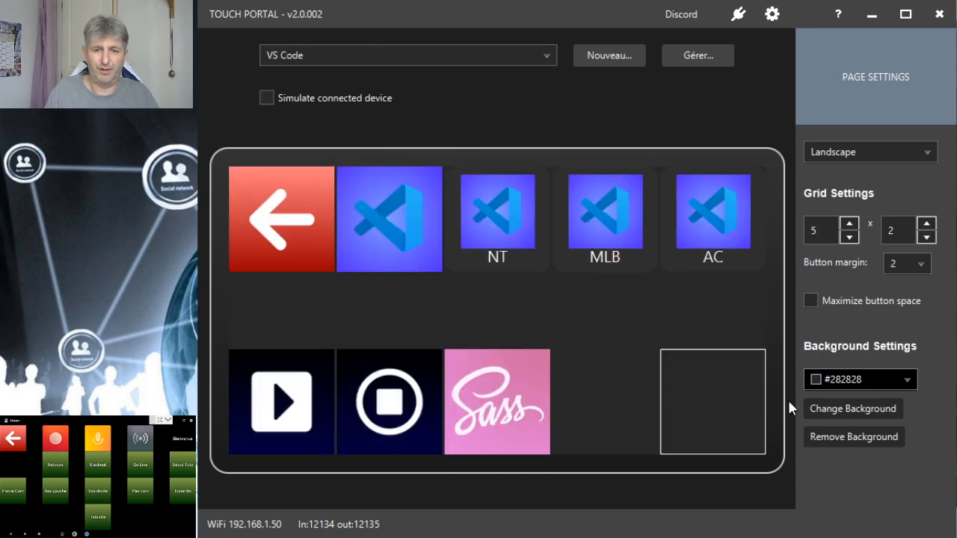
# - Open the Sass button to review its On Press actions, and close it without saving
pyautogui.click(496, 394)
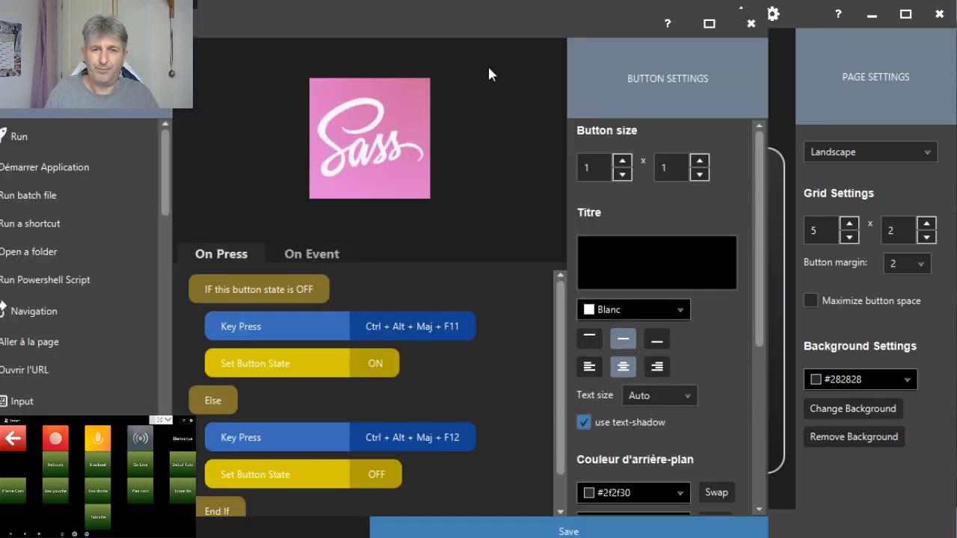
pyautogui.moveTo(527, 12); pyautogui.dragTo(724, 5)
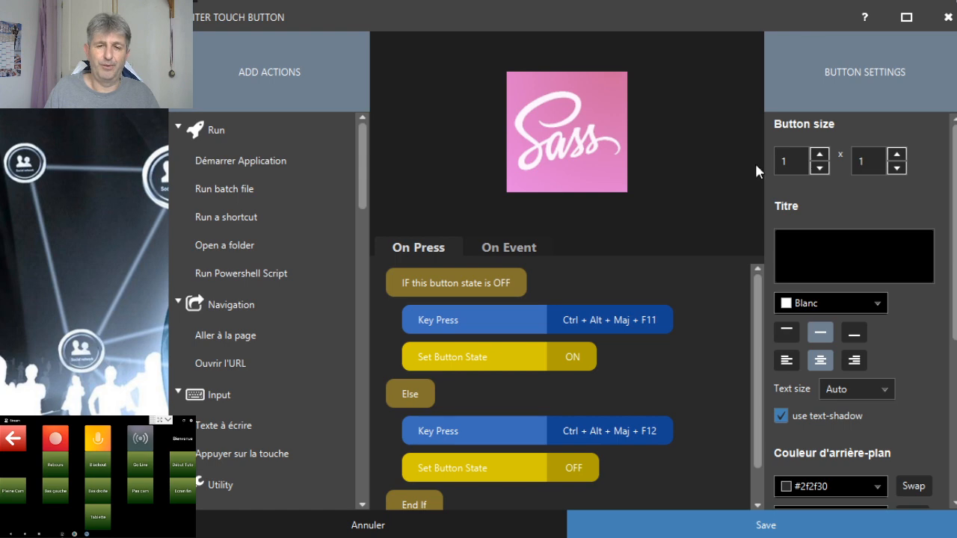
pyautogui.click(424, 525)
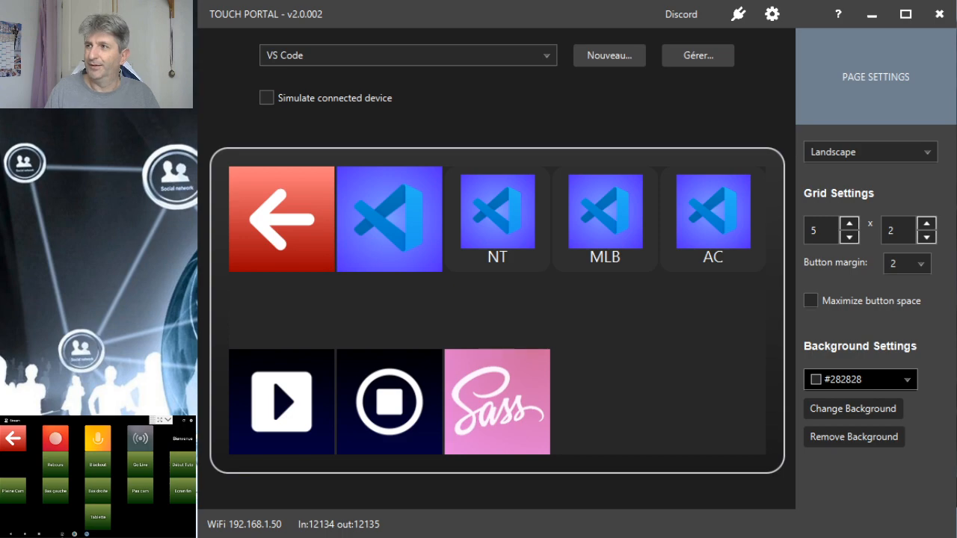
# - Switch to Visual Studio Code with the nouvelle-techno project and enlarge the interface by three zoom levels
pyautogui.moveTo(956, 269); pyautogui.dragTo(408, 0)
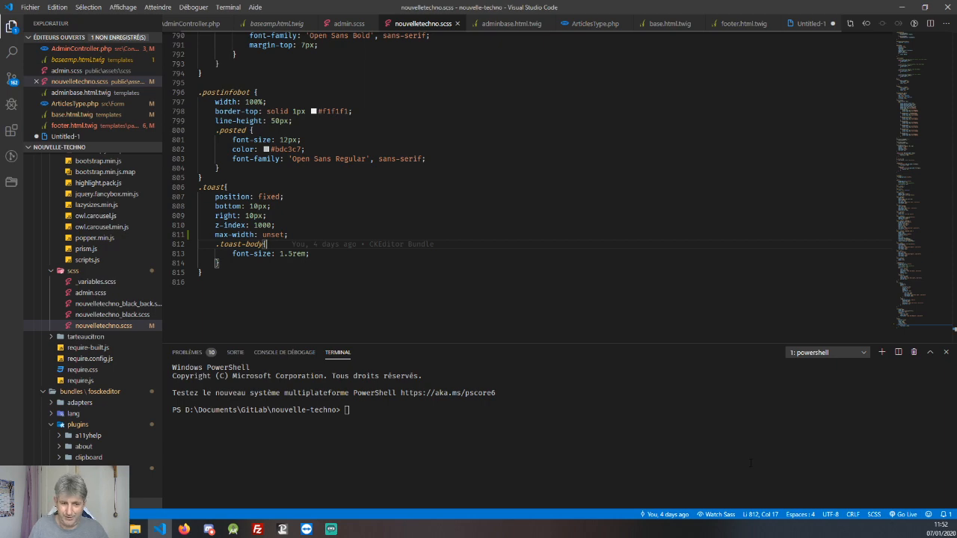
pyautogui.hotkey('ctrl', '=')
pyautogui.hotkey('ctrl', '=')
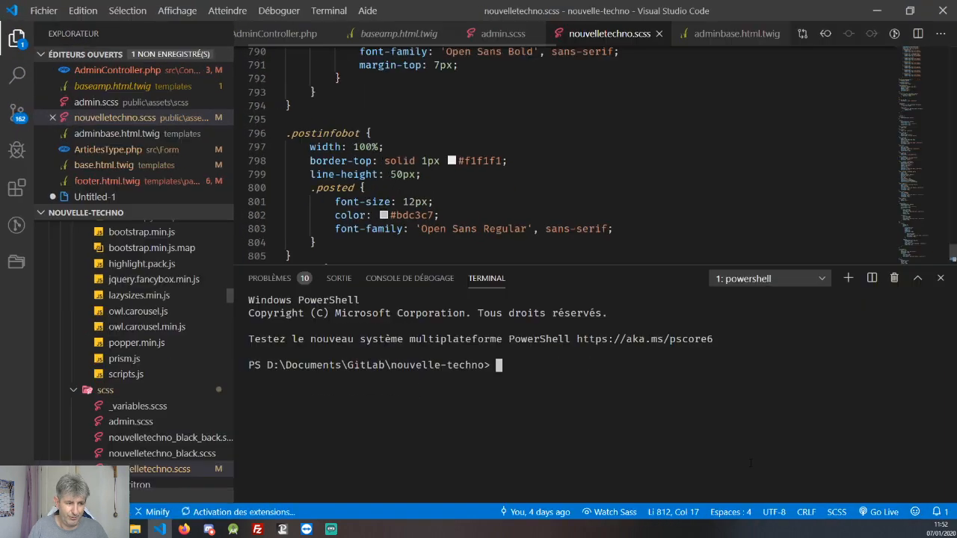
pyautogui.hotkey('ctrl', '=')
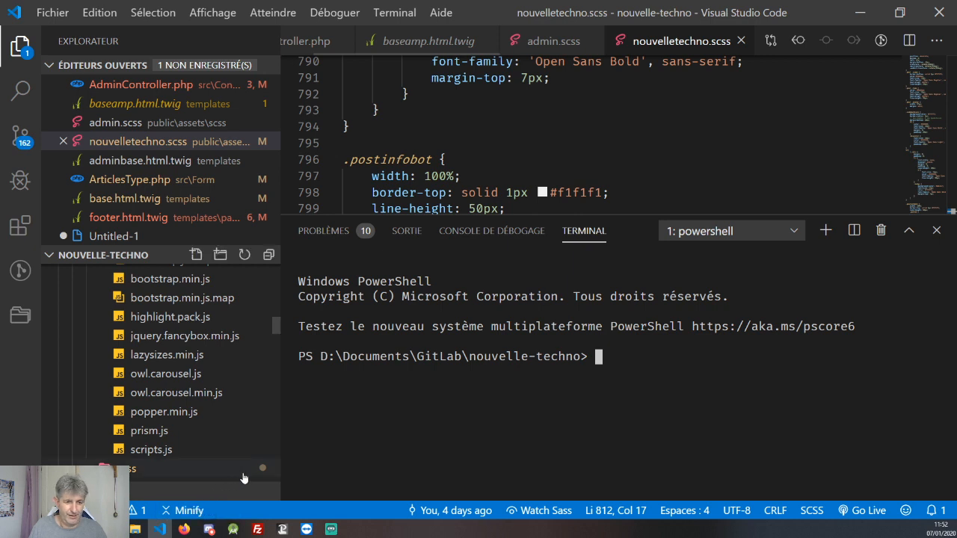
# - Bring up the TeamViewer window mirroring the Lenovo tablet and move it clear of the webcam image
pyautogui.click(308, 529)
pyautogui.click(394, 485)
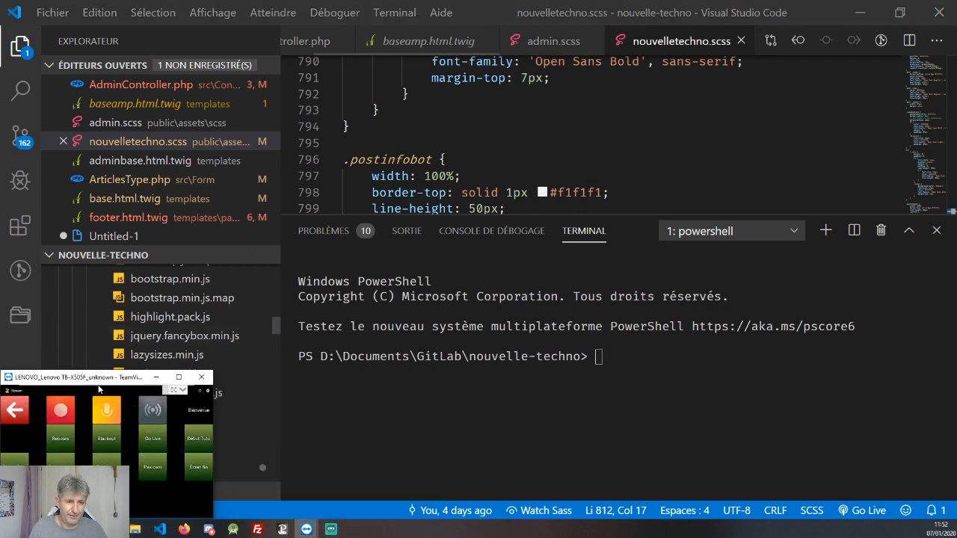
pyautogui.moveTo(104, 381); pyautogui.dragTo(309, 381)
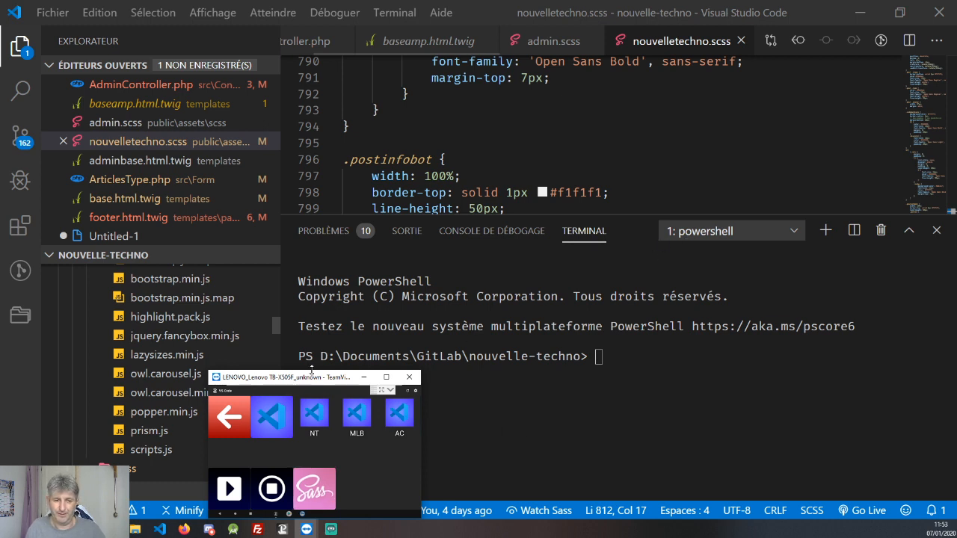
# - Arrange Visual Studio Code and the small TeamViewer tablet window side by side, giving Visual Studio Code about three quarters of the width
pyautogui.click(394, 12)
pyautogui.click(545, 13)
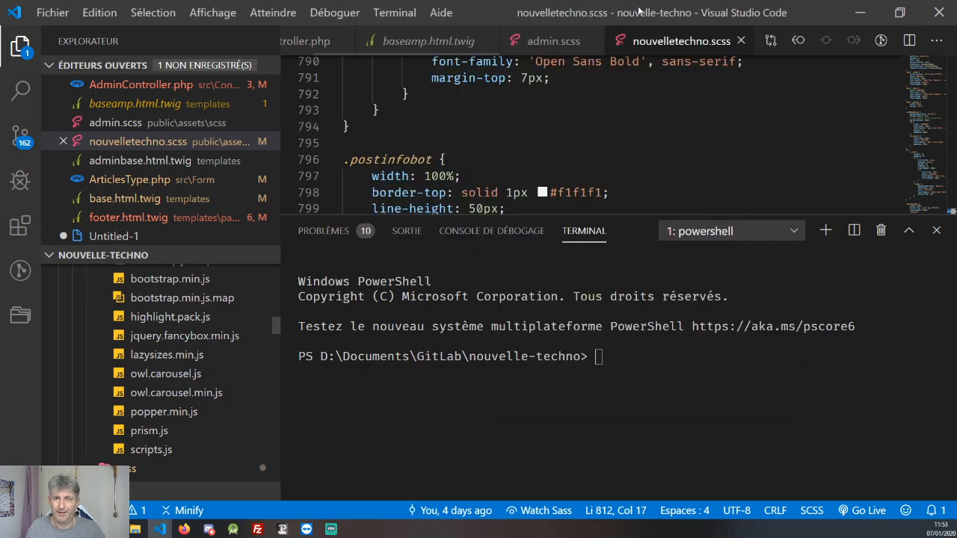
pyautogui.moveTo(638, 8); pyautogui.dragTo(956, 100)
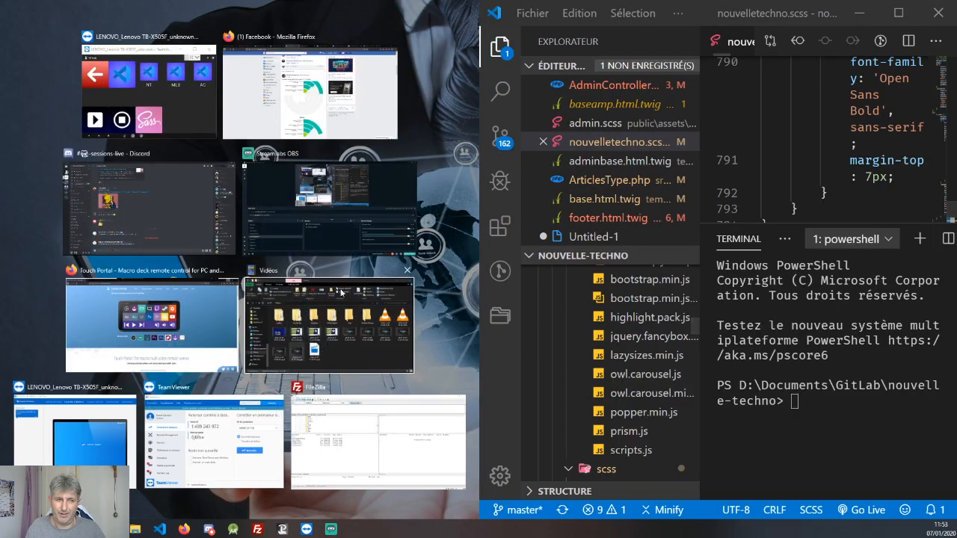
pyautogui.click(140, 80)
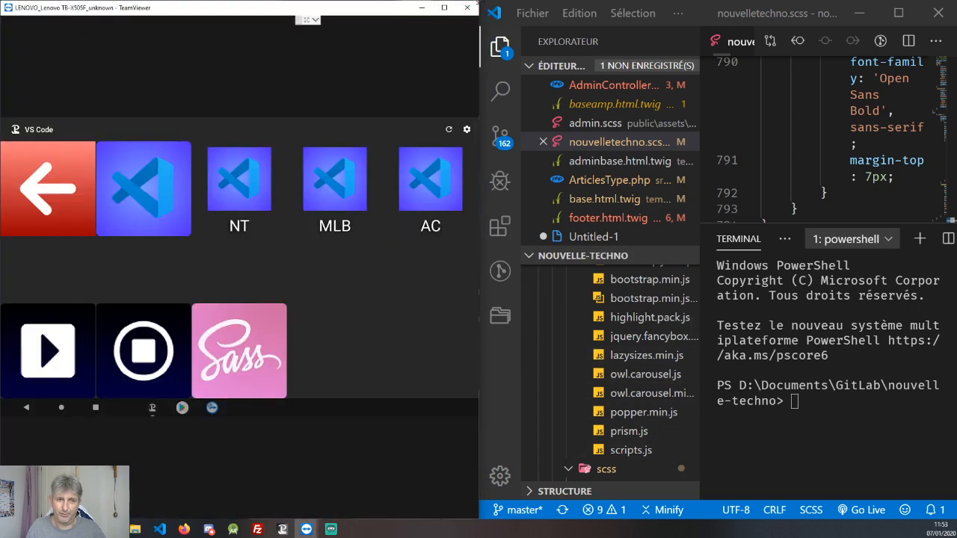
pyautogui.moveTo(476, 3); pyautogui.dragTo(213, 363)
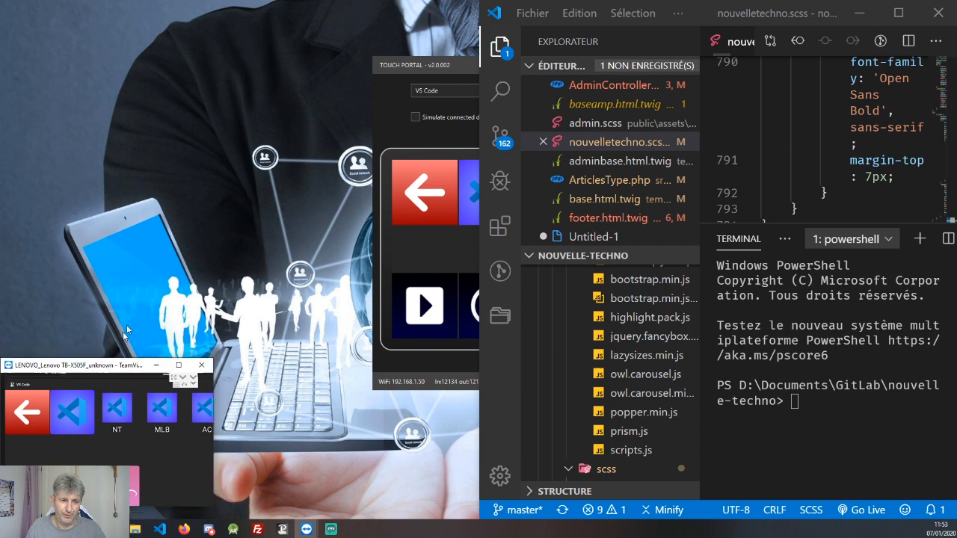
pyautogui.moveTo(106, 369); pyautogui.dragTo(133, 212)
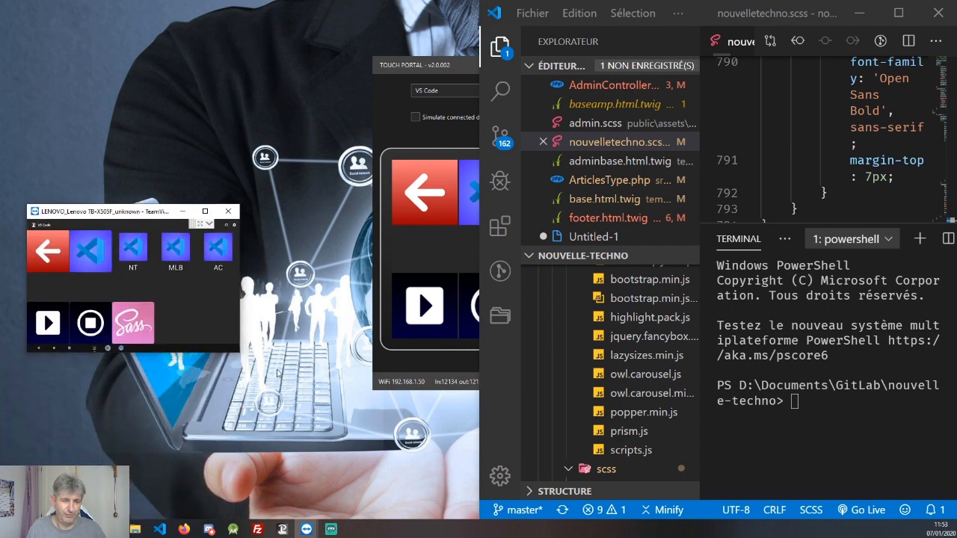
pyautogui.moveTo(481, 401); pyautogui.dragTo(238, 408)
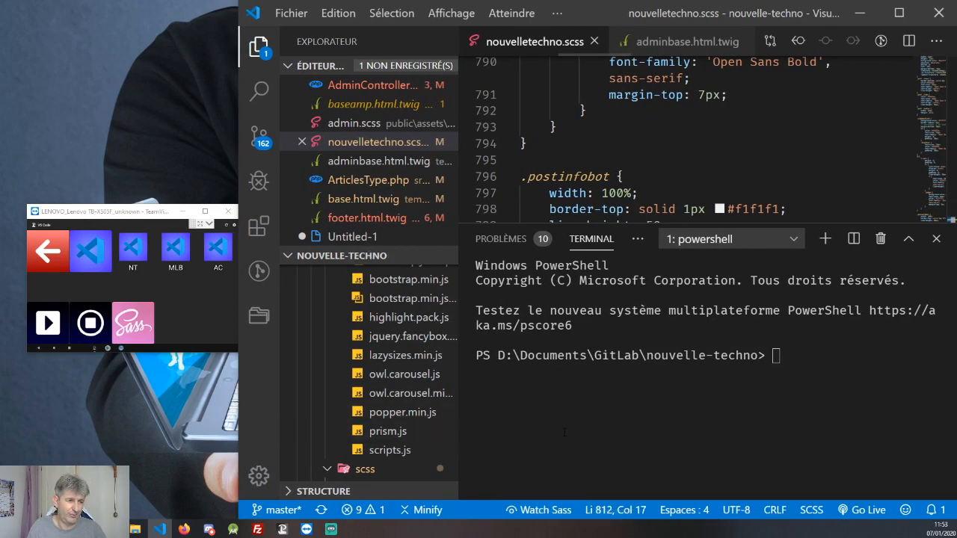
# - Focus Visual Studio Code's terminal, and start and stop Live Sass Compile watching through the Sass toggle shortcut
pyautogui.click(609, 409)
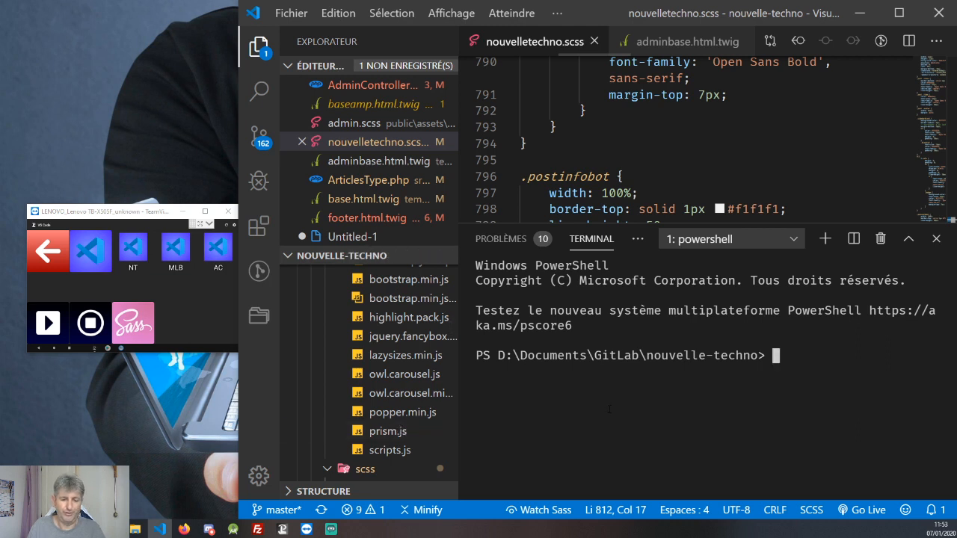
pyautogui.hotkey('ctrl', 'alt', 's')
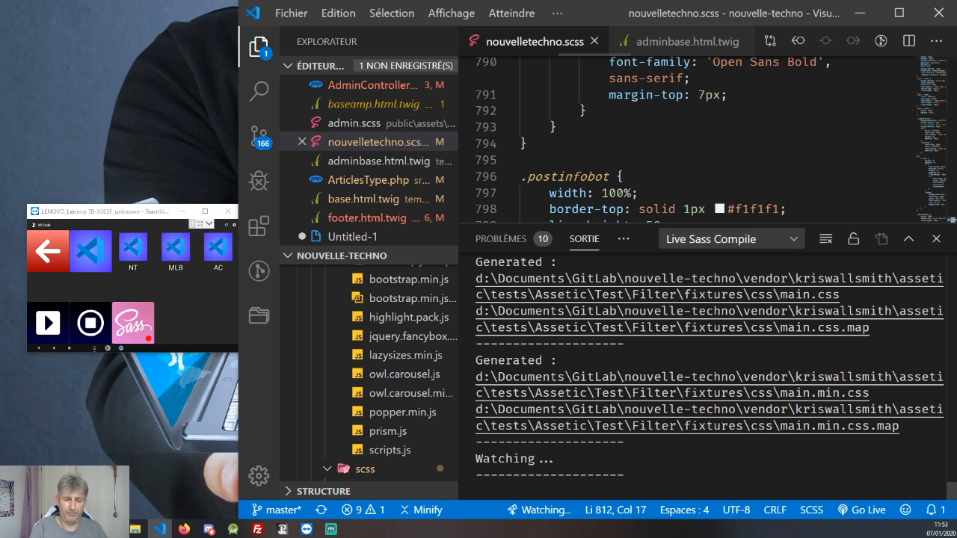
pyautogui.hotkey('ctrl', 'alt', 's')
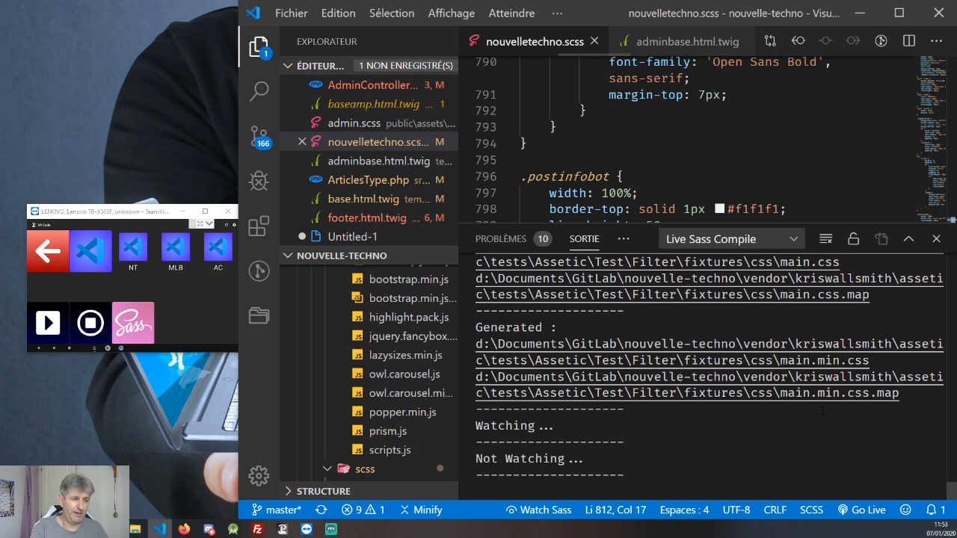
pyautogui.hotkey('ctrl', 'alt', 's')
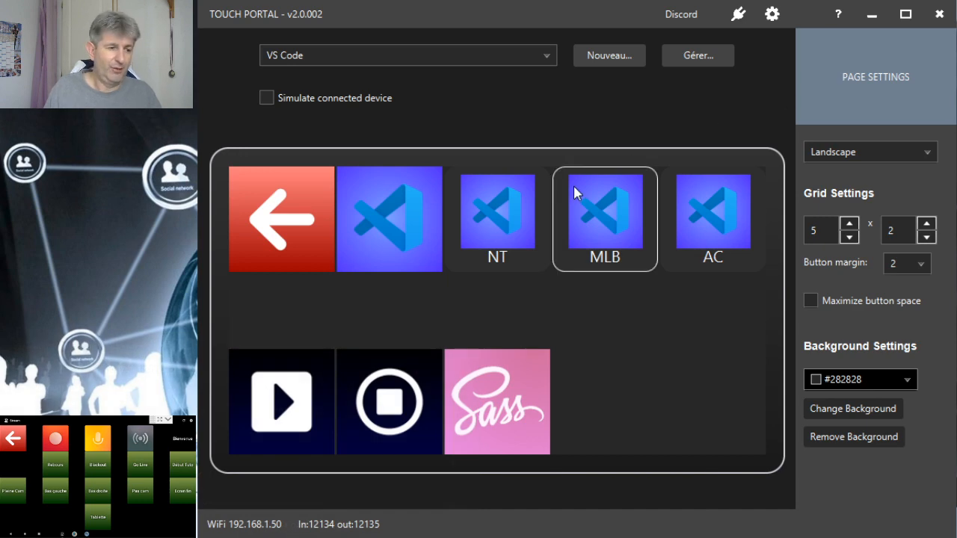
# - Reopen the Sass button in Touch Portal and examine its If/Else actions, its initial state setting and the available Logic and Input actions
pyautogui.click(521, 410)
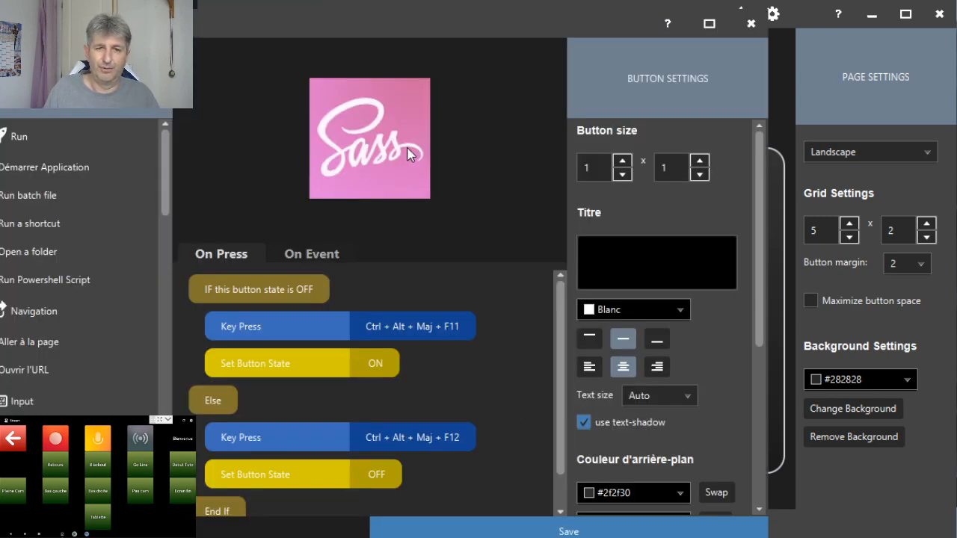
pyautogui.doubleClick(554, 21)
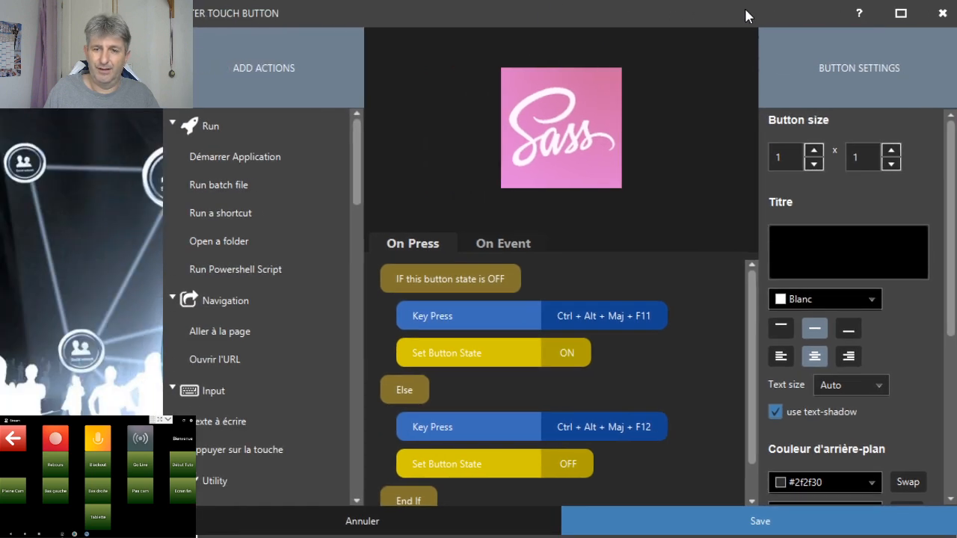
pyautogui.scroll(-2, 843, 426)
pyautogui.scroll(-3, 840, 400)
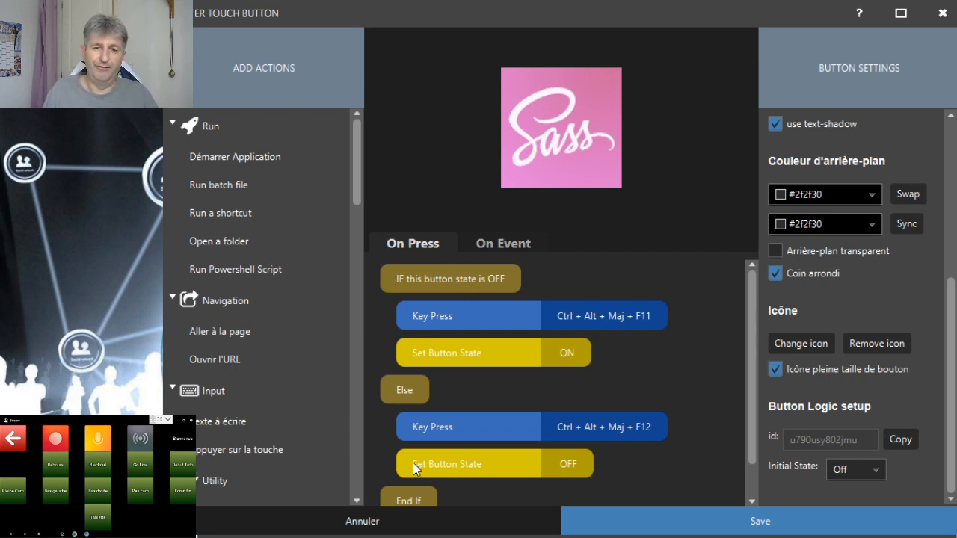
pyautogui.scroll(-4, 220, 305)
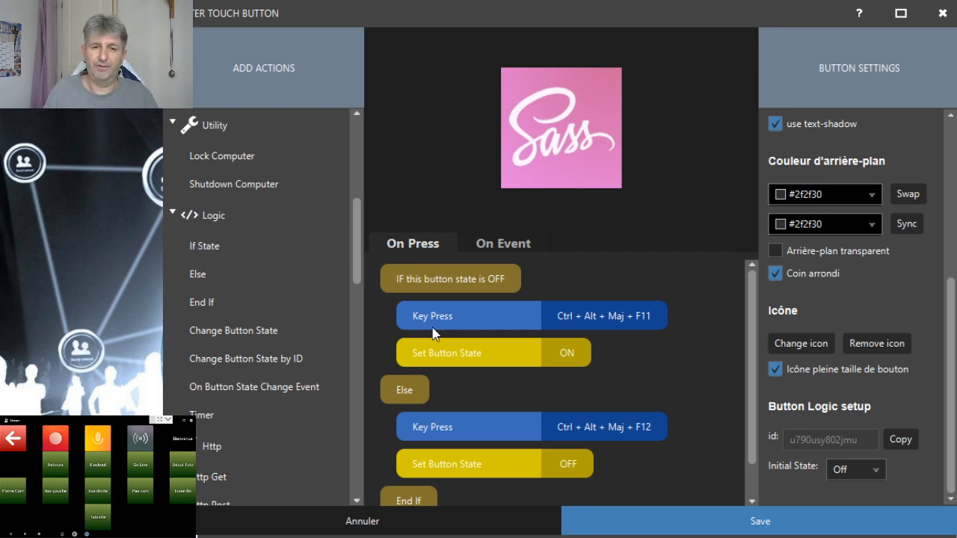
pyautogui.scroll(5, 291, 276)
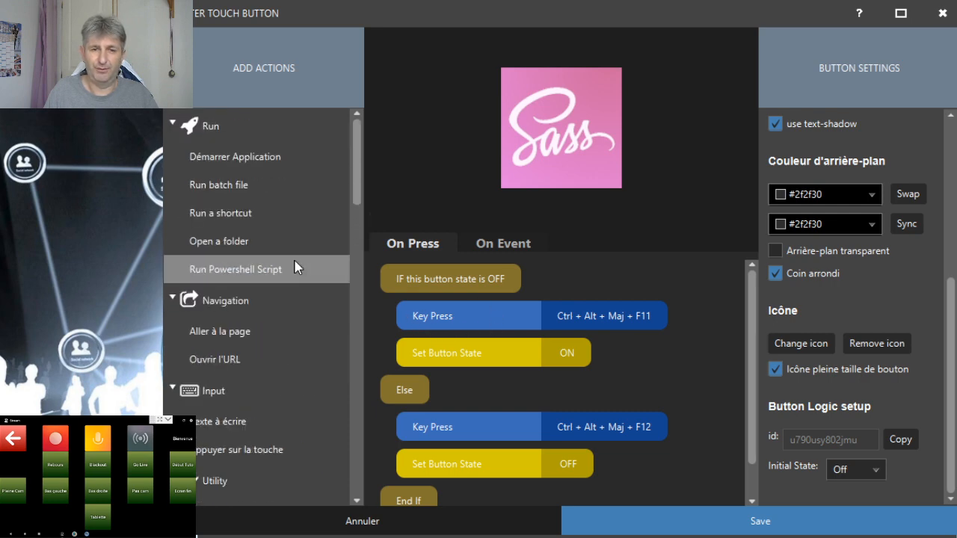
pyautogui.scroll(-1, 239, 355)
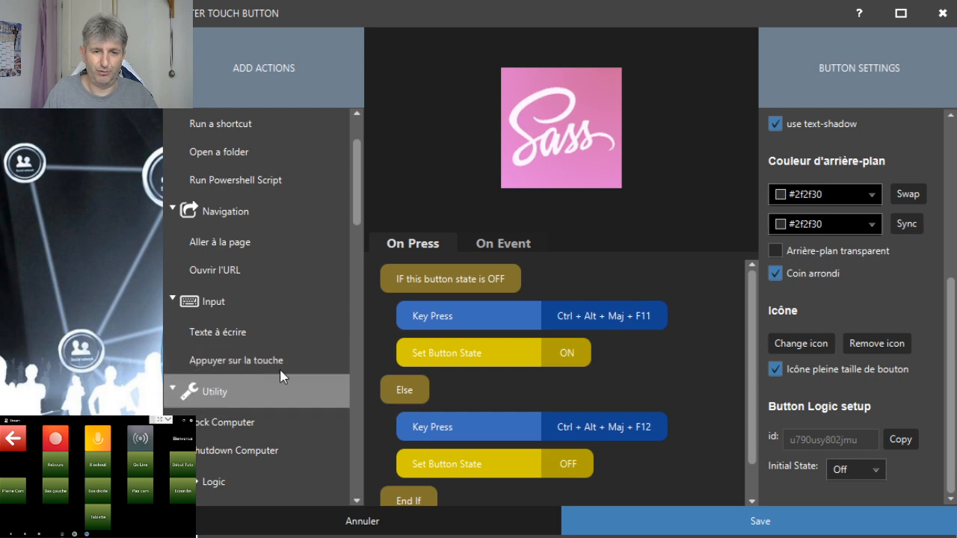
# - Try composing a key press action for the Sass button with Ctrl + Alt + P, and clear the selected keys
pyautogui.click(222, 361)
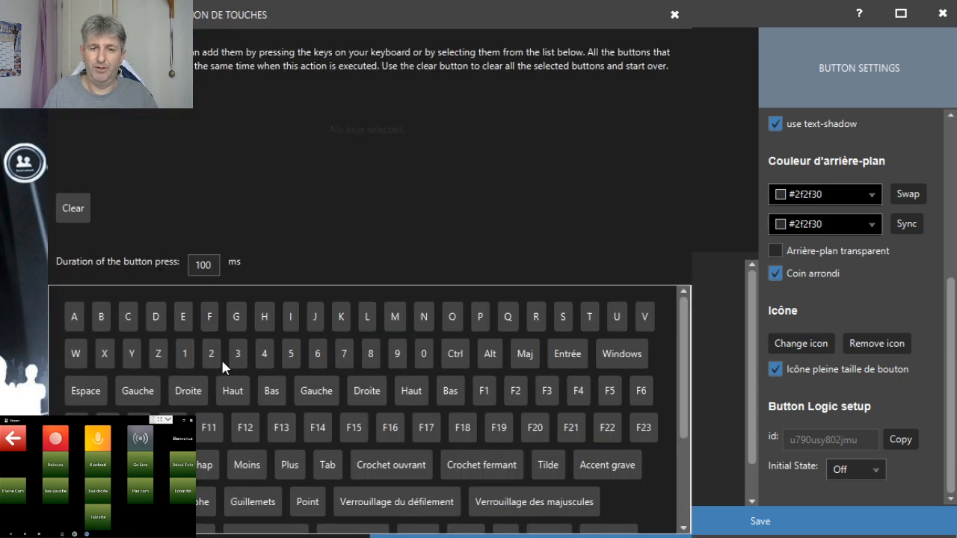
pyautogui.moveTo(454, 6); pyautogui.dragTo(649, 0)
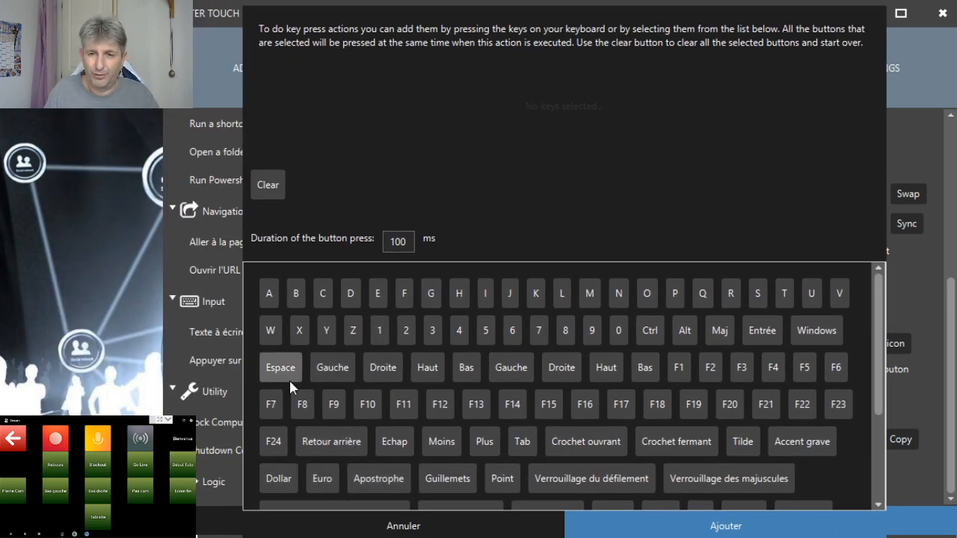
pyautogui.click(650, 331)
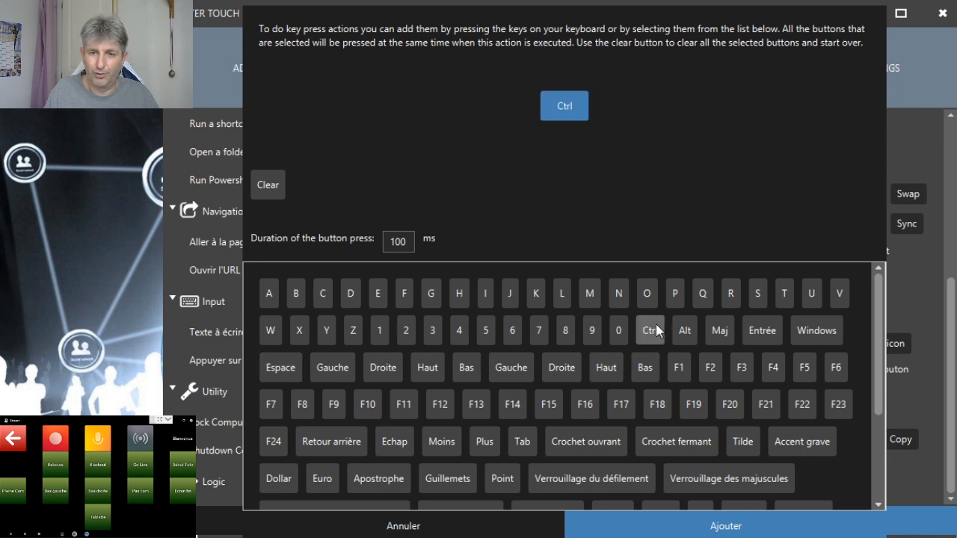
pyautogui.click(684, 331)
pyautogui.click(674, 295)
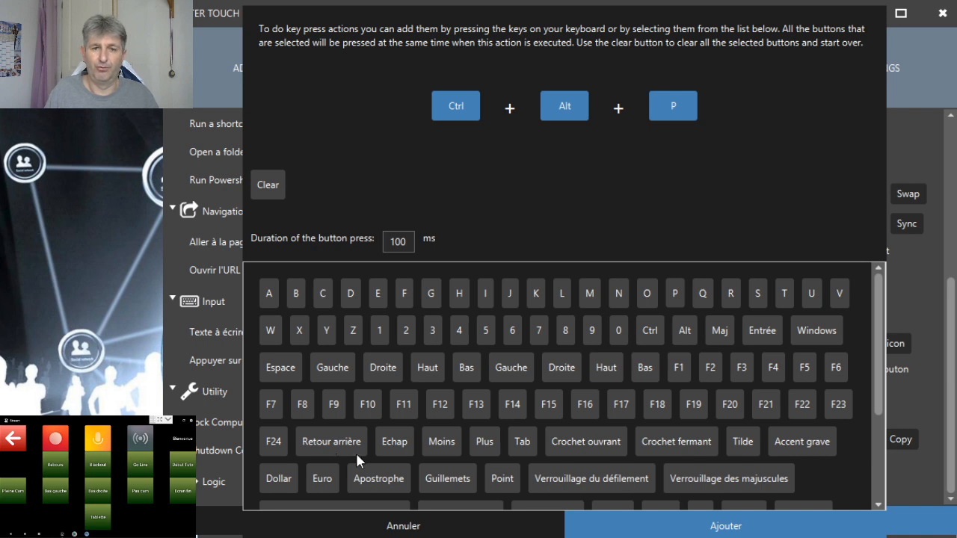
pyautogui.click(269, 189)
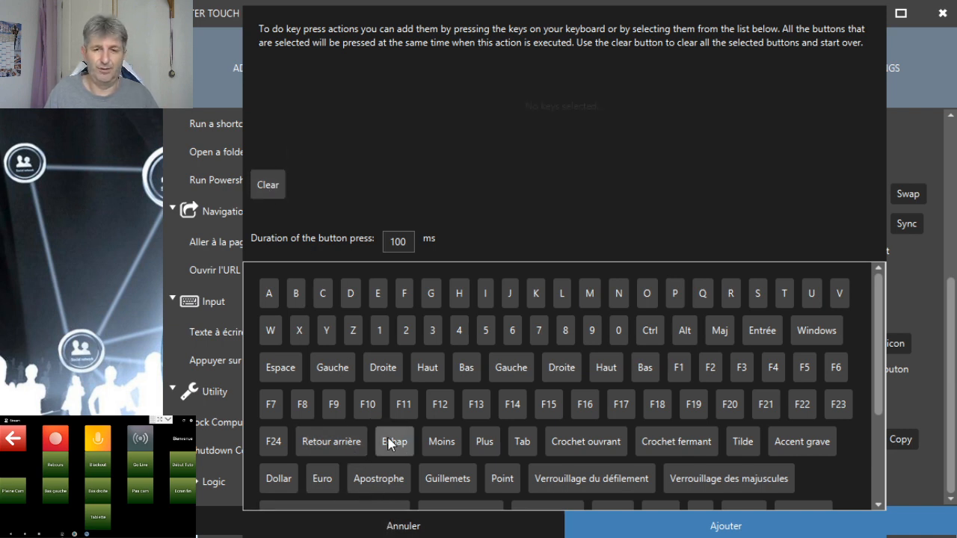
# - Try the combination Ctrl + Alt + Maj + F18 in the key press action, and discard the action without adding it
pyautogui.click(652, 333)
pyautogui.click(684, 331)
pyautogui.click(719, 330)
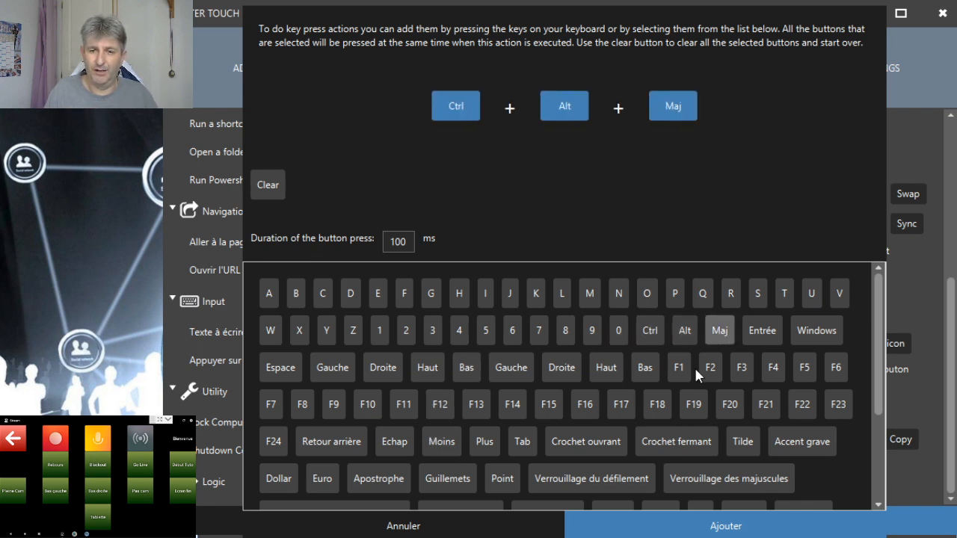
pyautogui.click(657, 405)
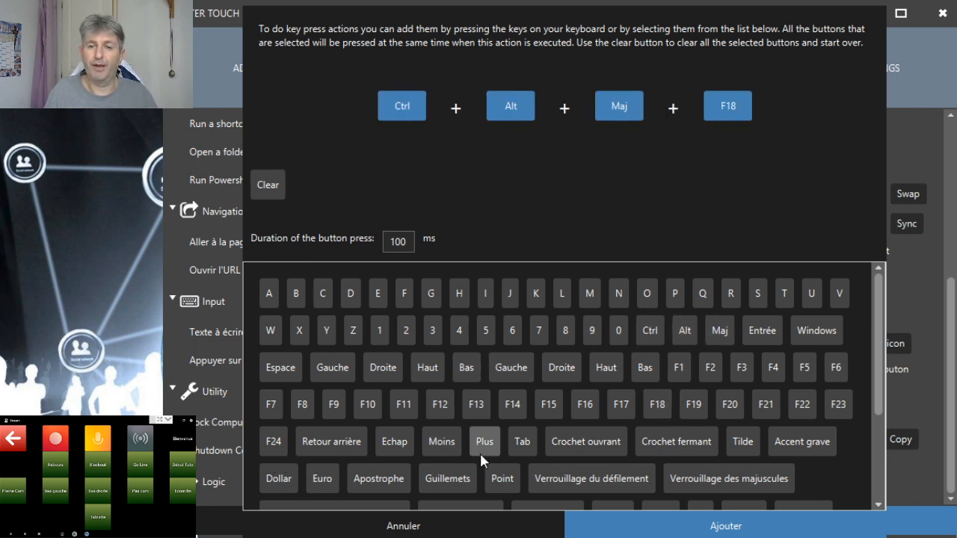
pyautogui.click(403, 527)
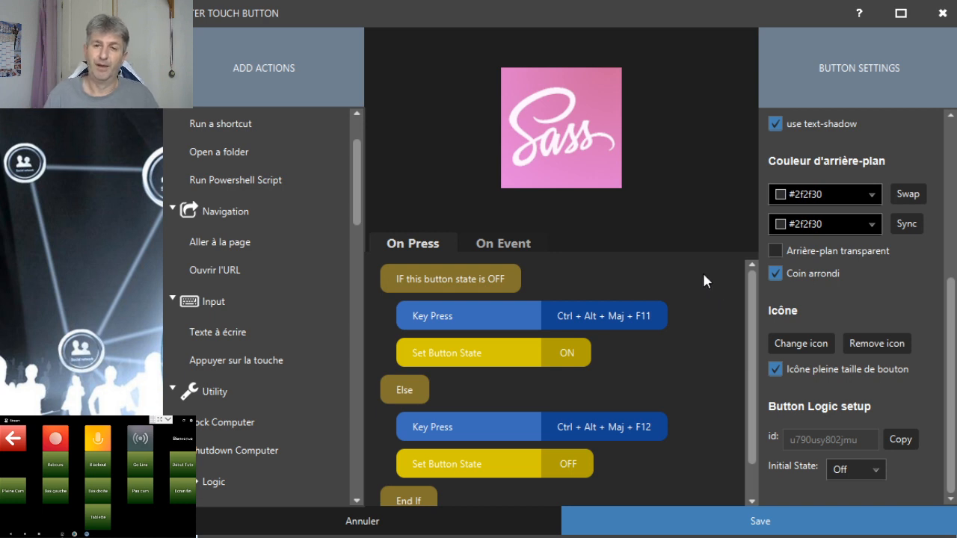
# - Examine the Sass button's state-change events, the icon change for the ON state and the available actions, and close the button unsaved
pyautogui.click(512, 244)
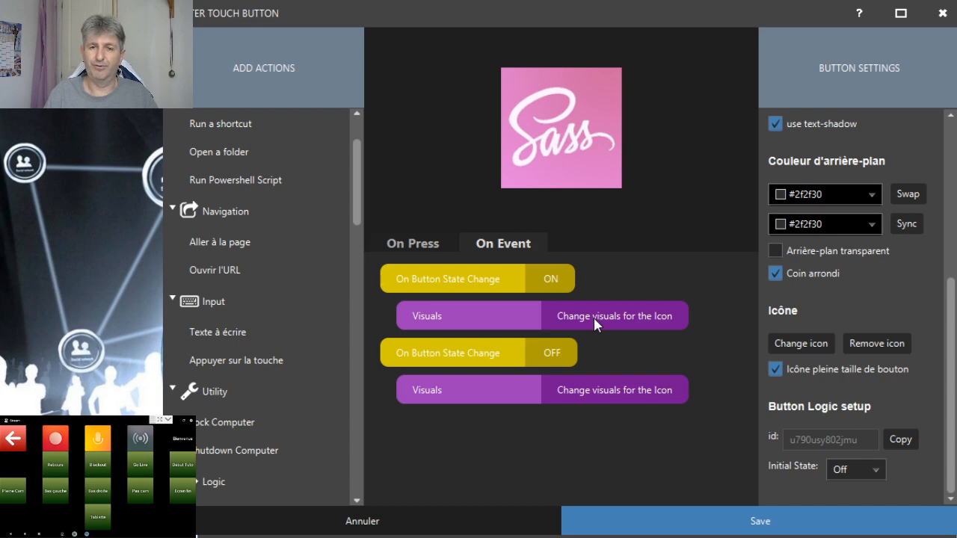
pyautogui.moveTo(0, 49); pyautogui.dragTo(685, 52)
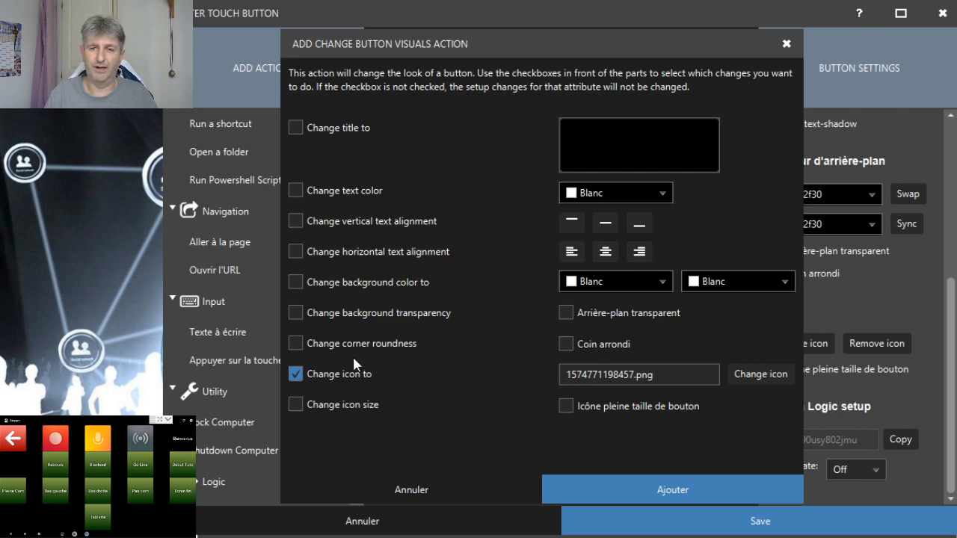
pyautogui.click(436, 488)
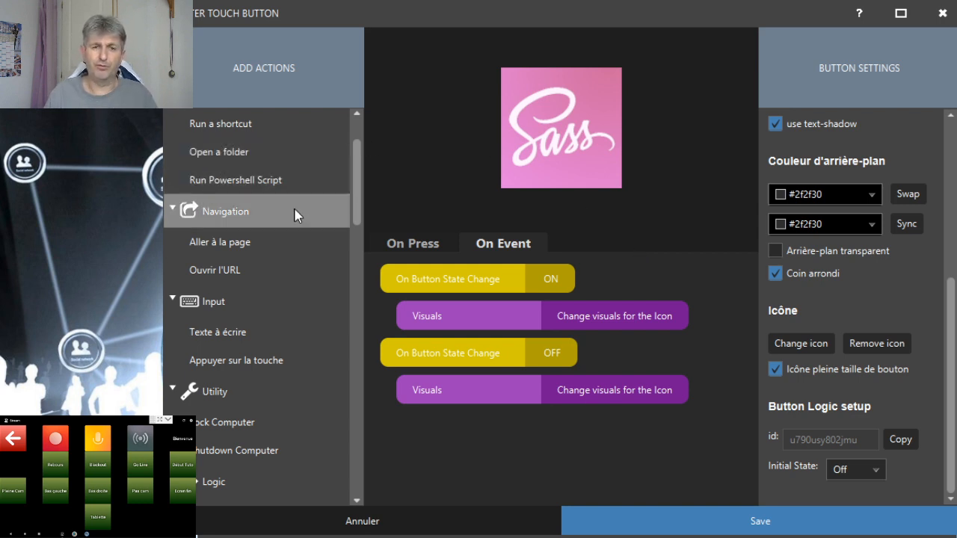
pyautogui.scroll(2, 295, 214)
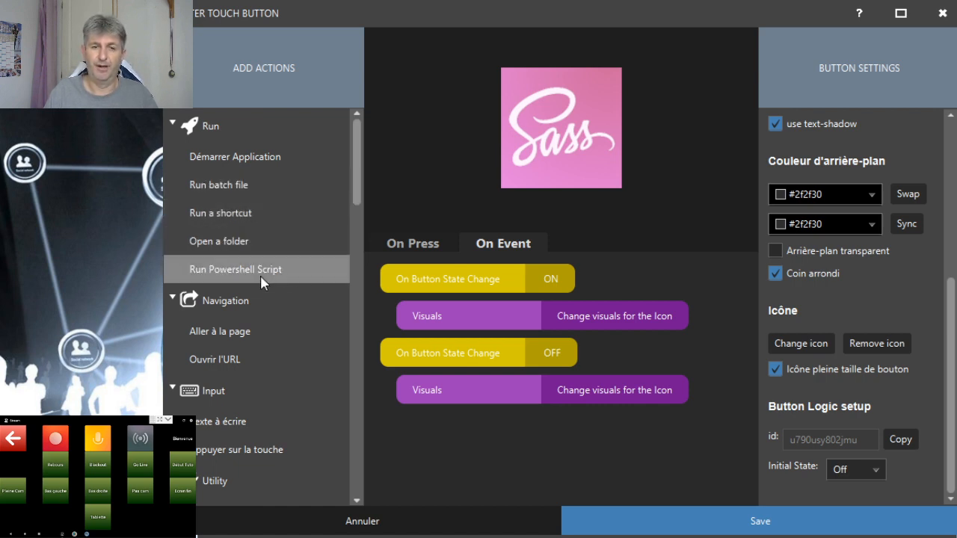
pyautogui.scroll(-5, 260, 274)
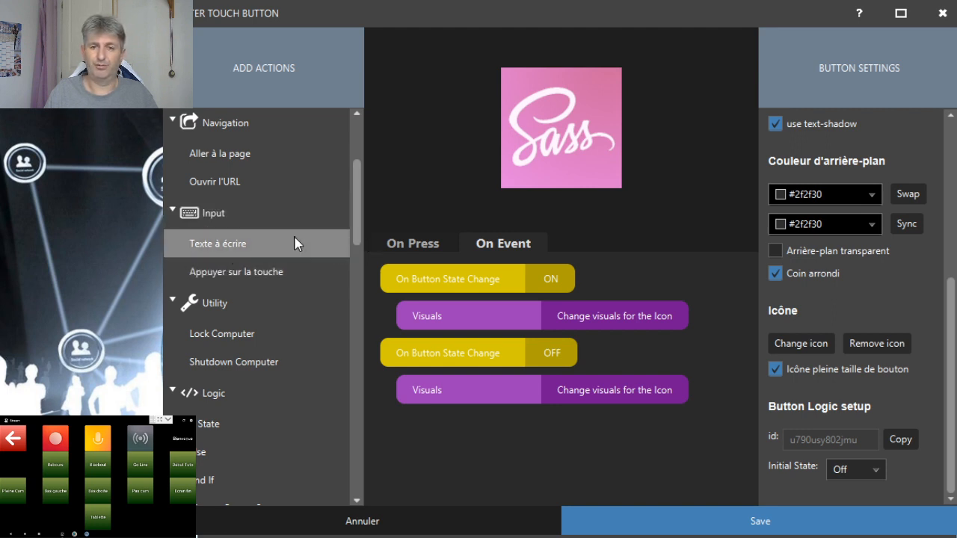
pyautogui.click(406, 516)
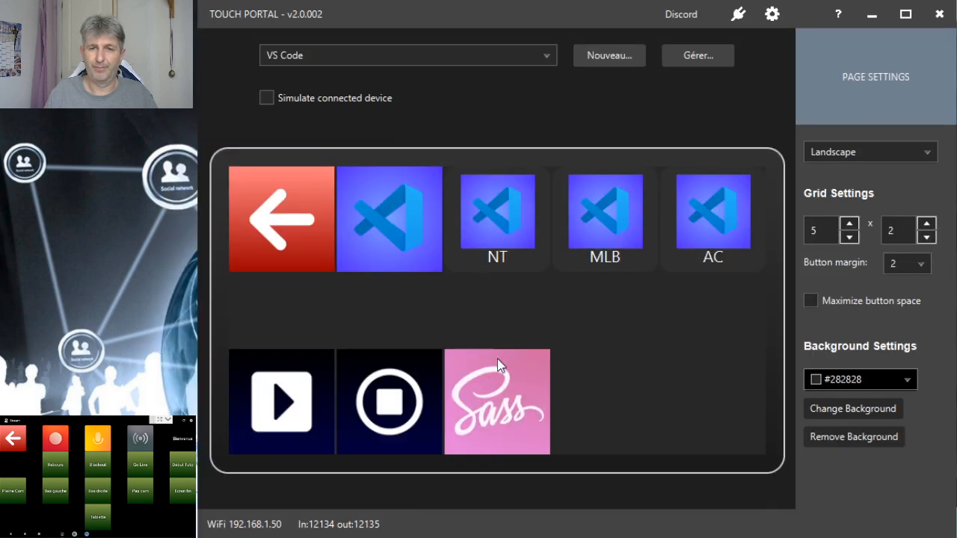
# - Show the Symfony page, examine the Composer Update button's actions and the write-text action form, and close the button without saving
pyautogui.click(327, 56)
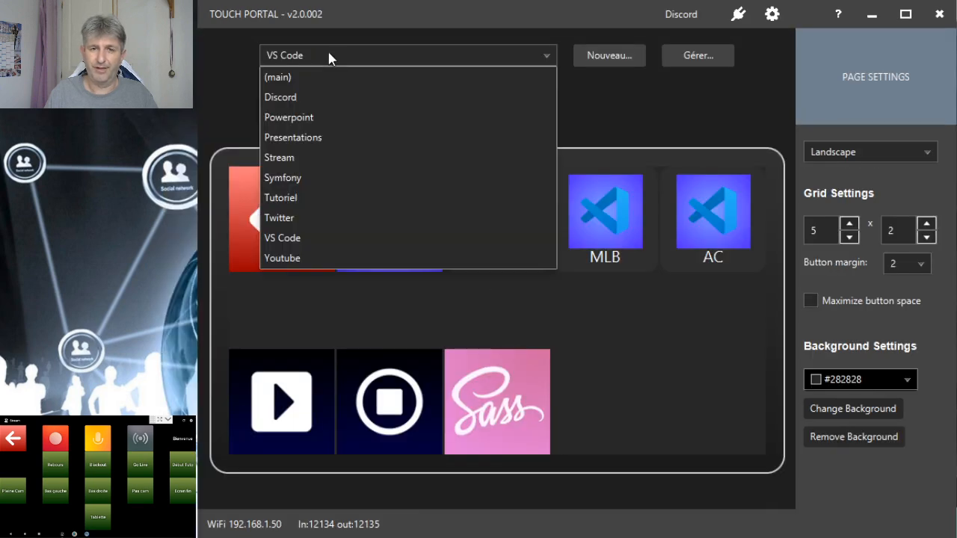
pyautogui.click(298, 178)
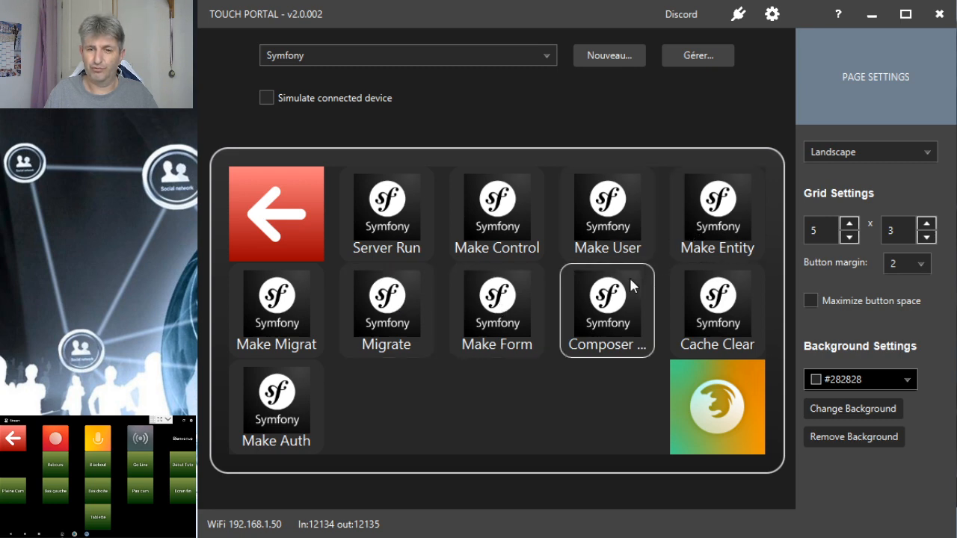
pyautogui.click(600, 322)
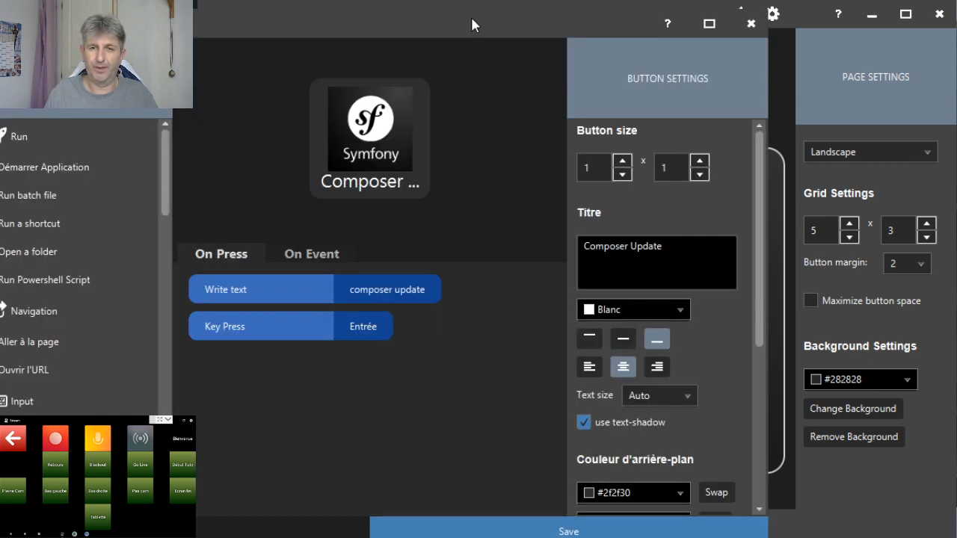
pyautogui.moveTo(489, 12); pyautogui.dragTo(702, 21)
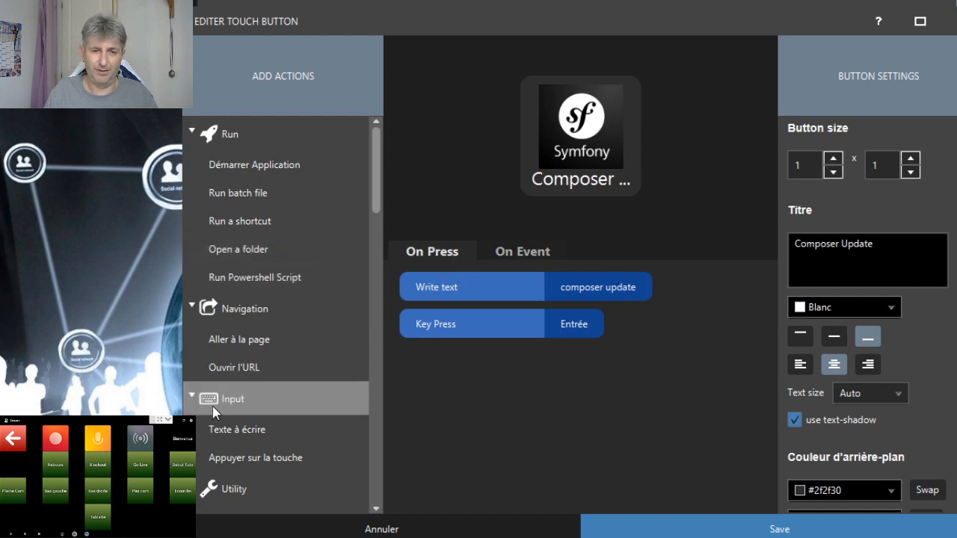
pyautogui.doubleClick(239, 433)
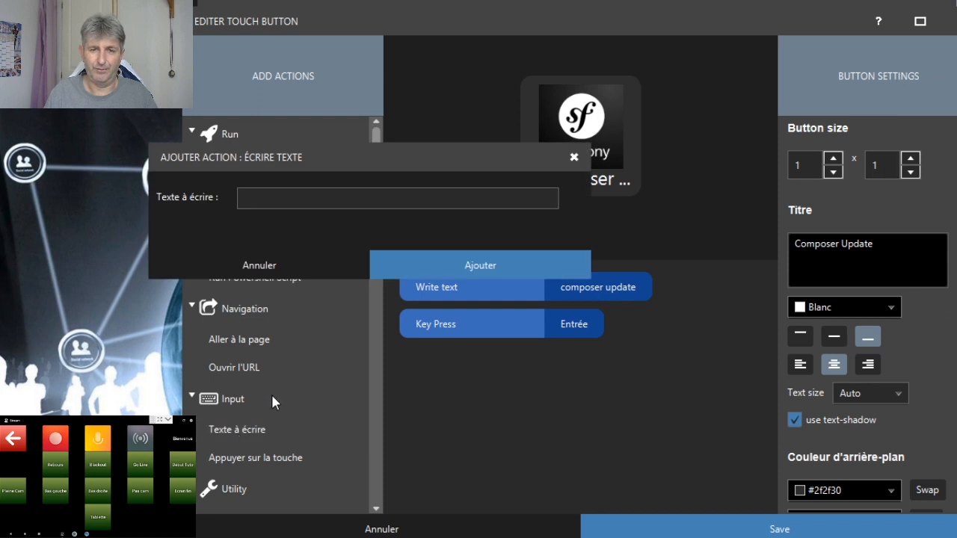
pyautogui.click(273, 266)
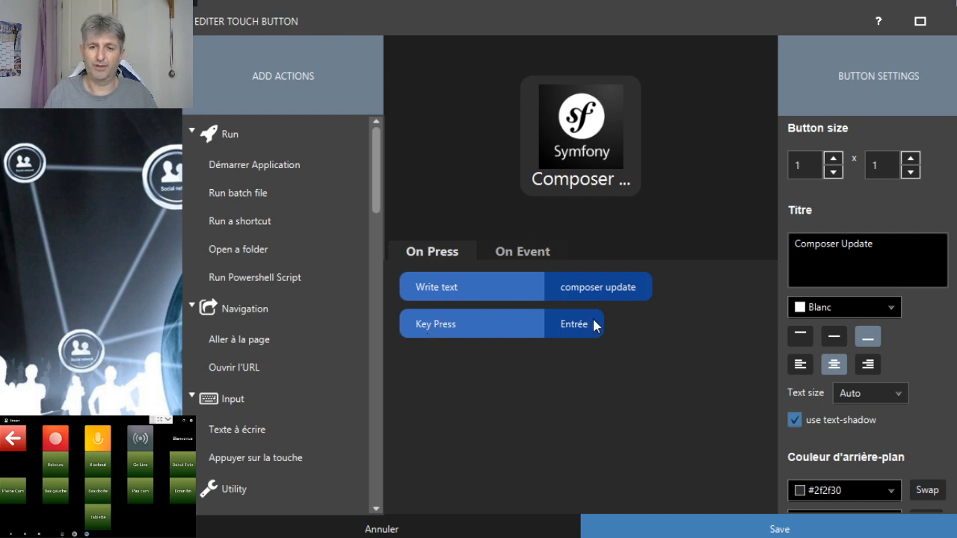
pyautogui.click(456, 524)
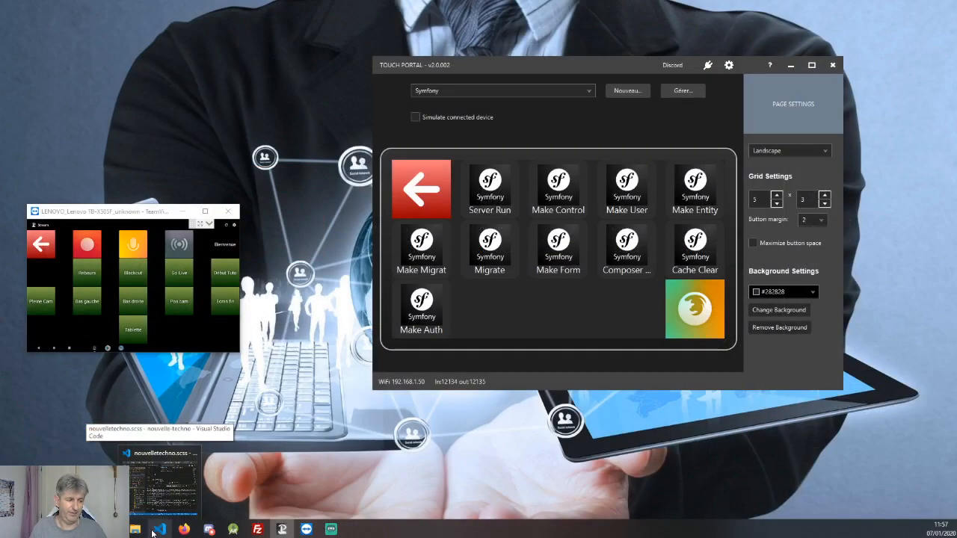
# - Switch to Visual Studio Code, show its terminal and run composer update there
pyautogui.click(156, 530)
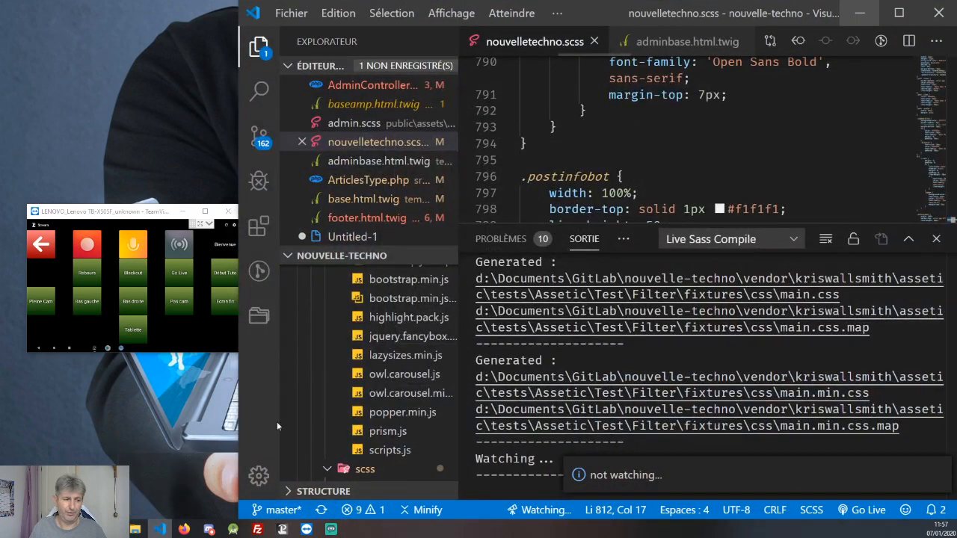
pyautogui.click(623, 239)
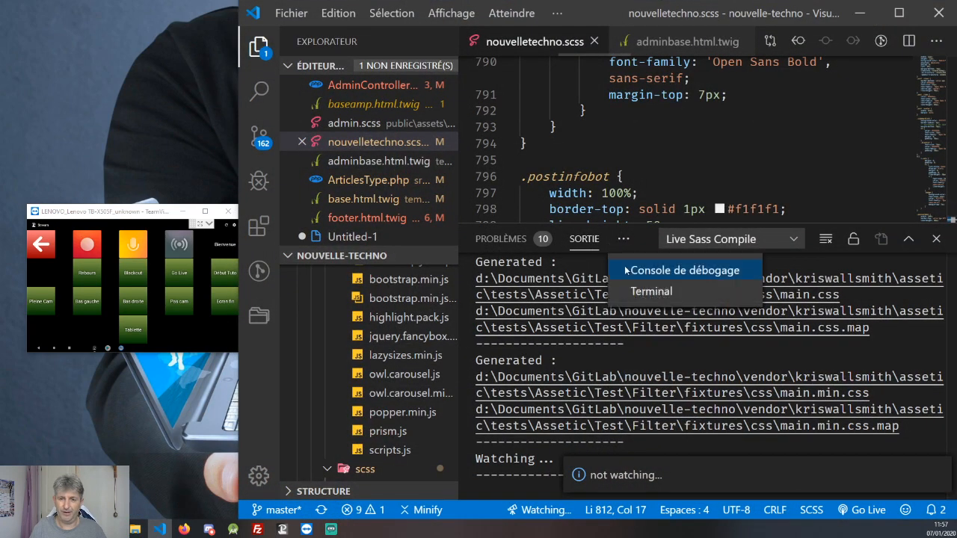
pyautogui.click(636, 292)
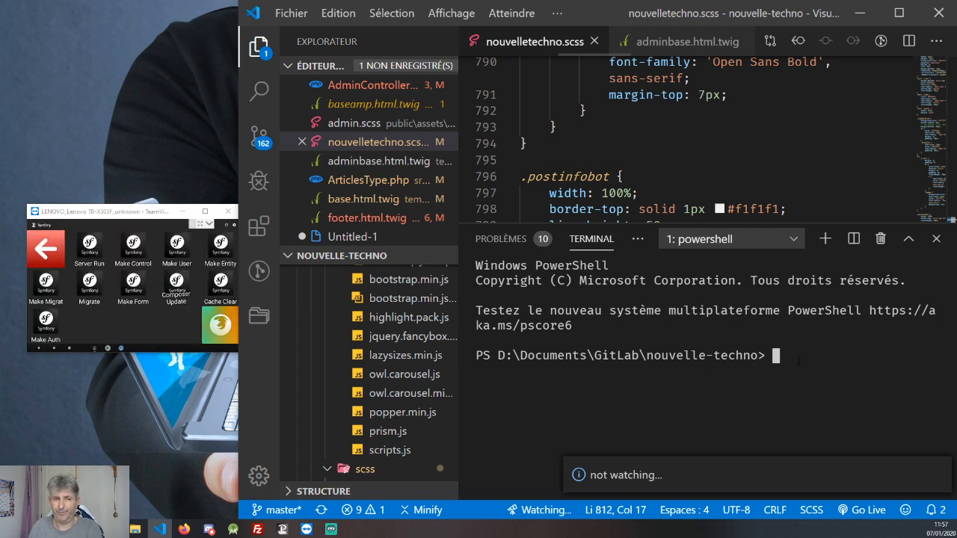
pyautogui.write('composer update')
pyautogui.press('Return')
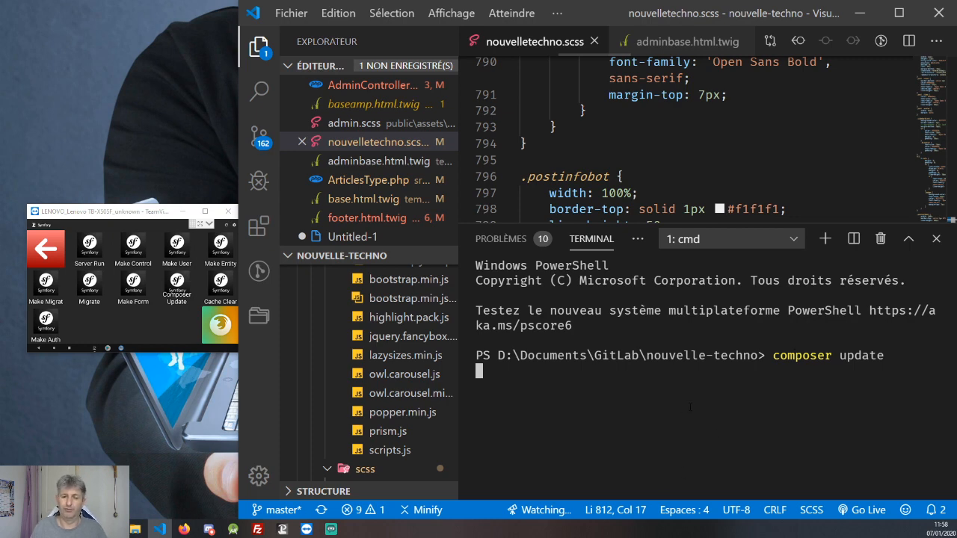
# - Minimize Visual Studio Code to return to Touch Portal, and display the Stream page
pyautogui.click(860, 14)
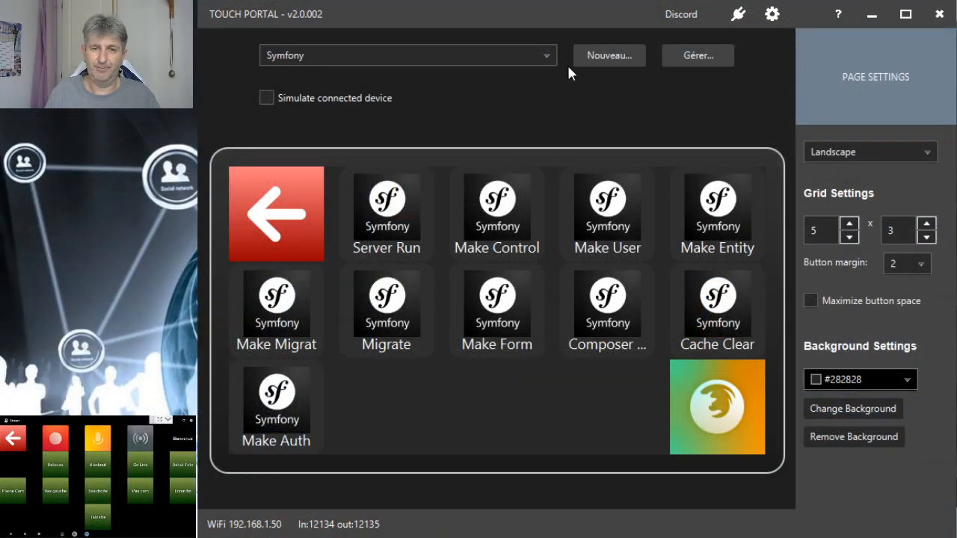
pyautogui.click(441, 53)
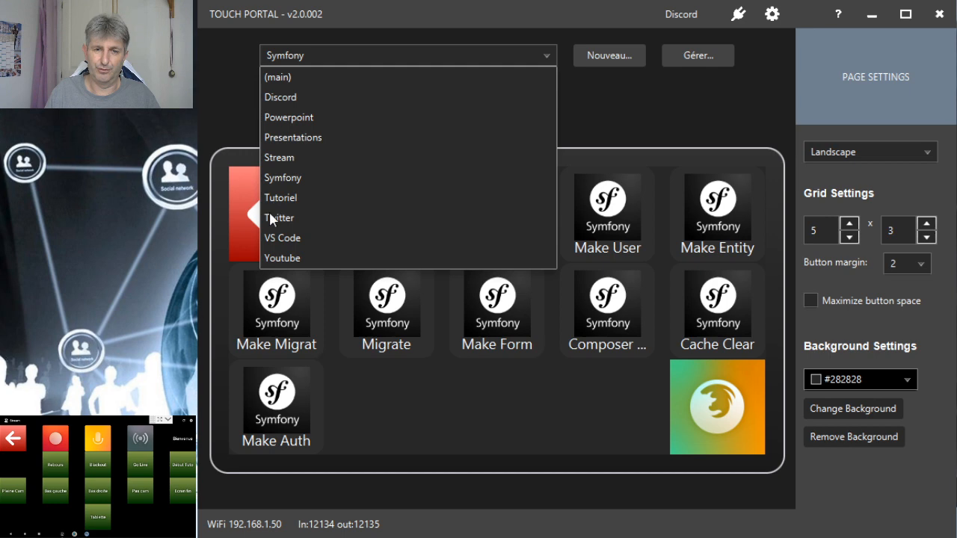
pyautogui.click(273, 156)
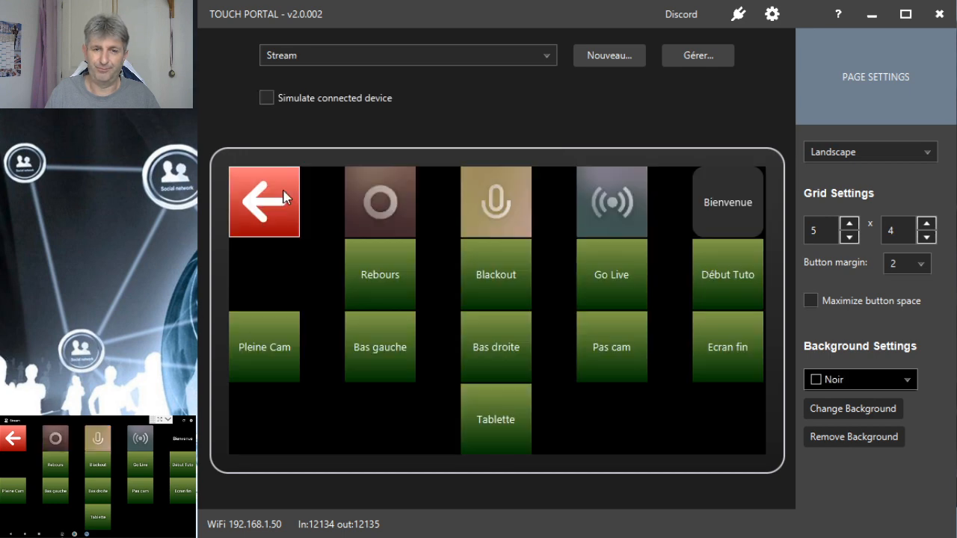